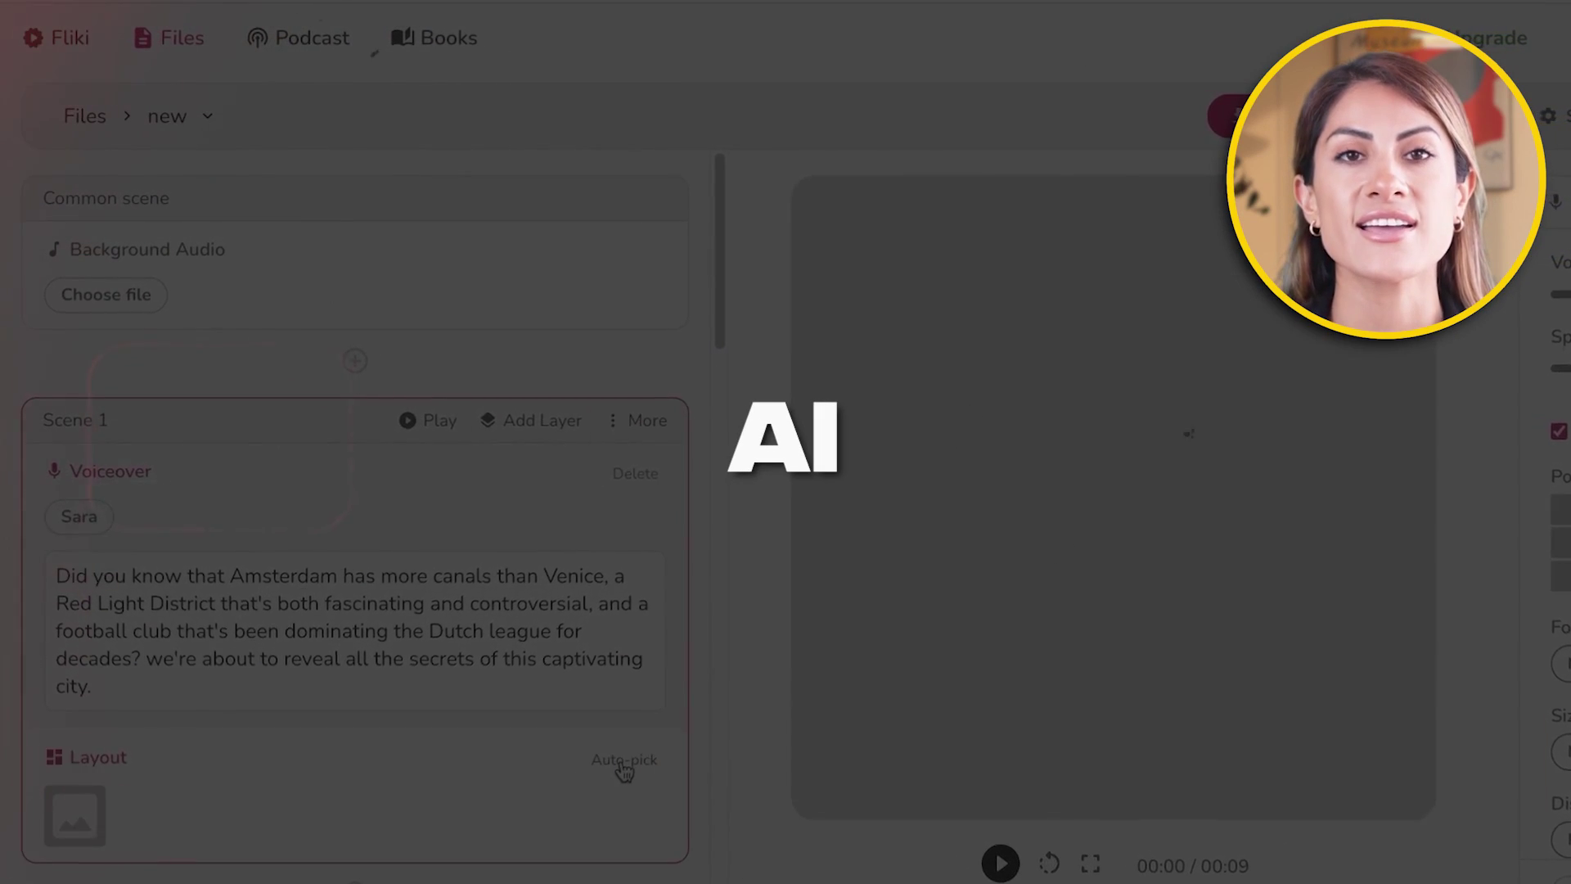
Step: Auto-pick media for Scene 1's layout in the current Fliki video
left_click(615, 752)
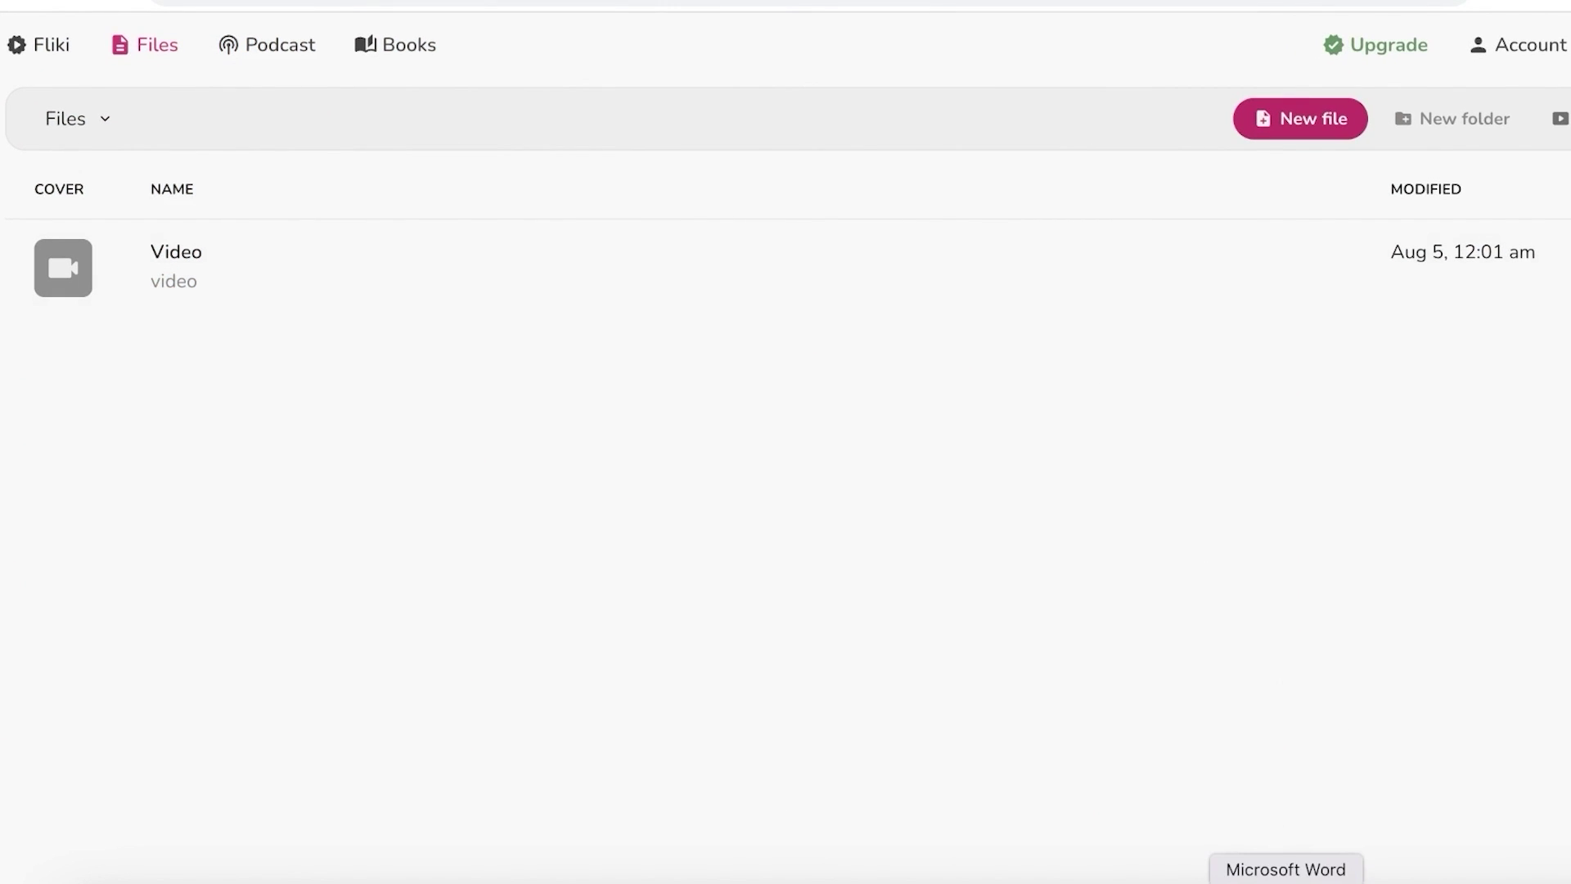
Step: Copy the whole Amsterdam script from the Word document script_pictory_video (2), then return to Fliki
left_click(1270, 844)
scroll(624, 553, "up", 5)
left_click(302, 337)
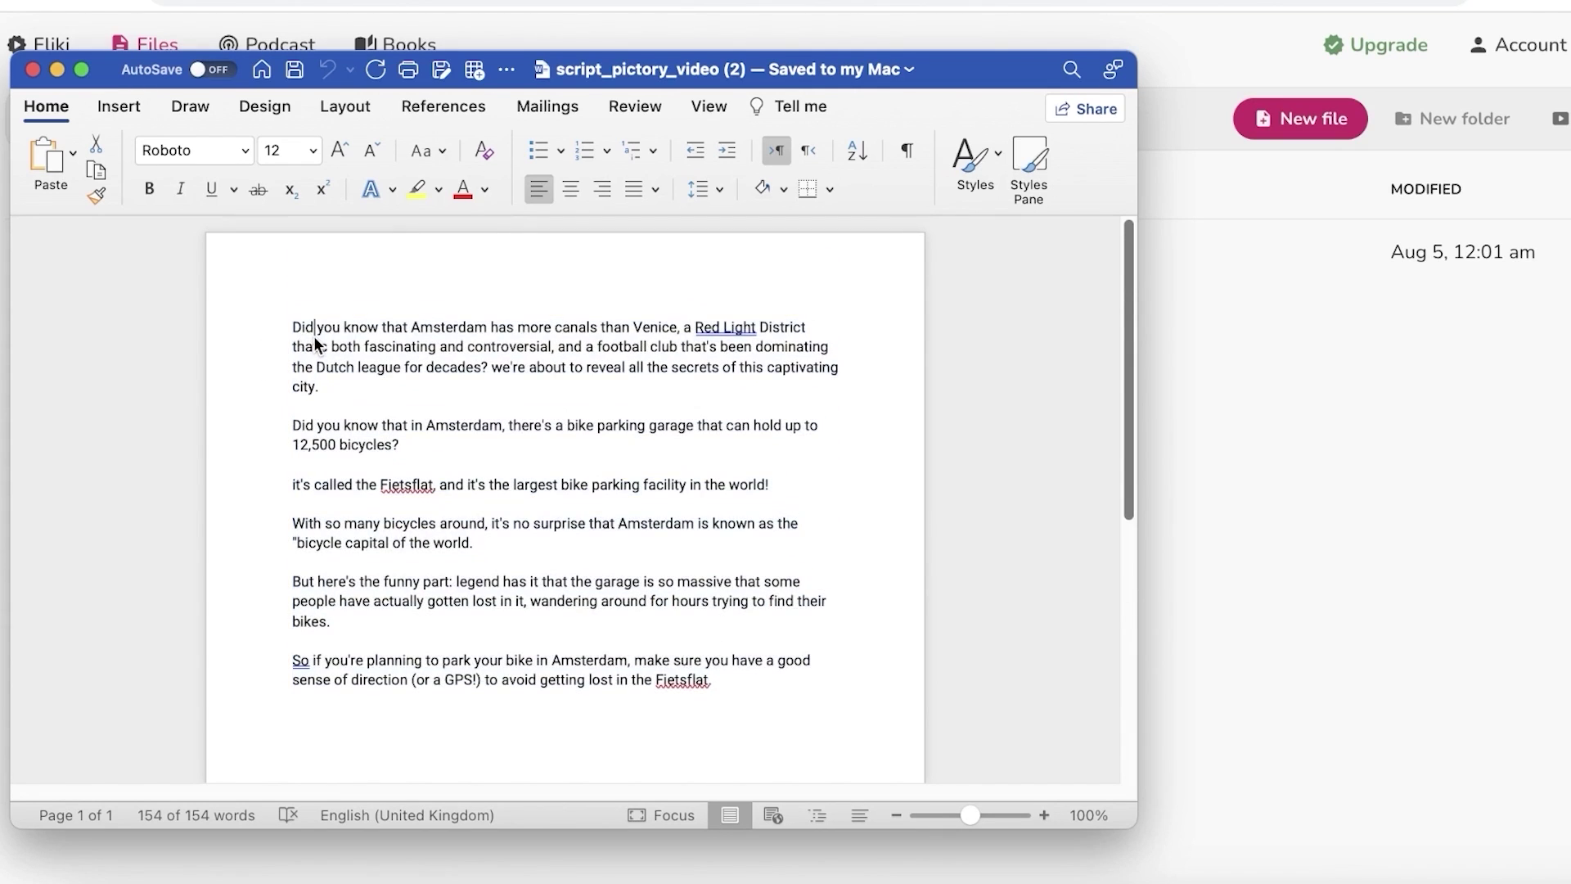
key("super+a")
right_click(408, 532)
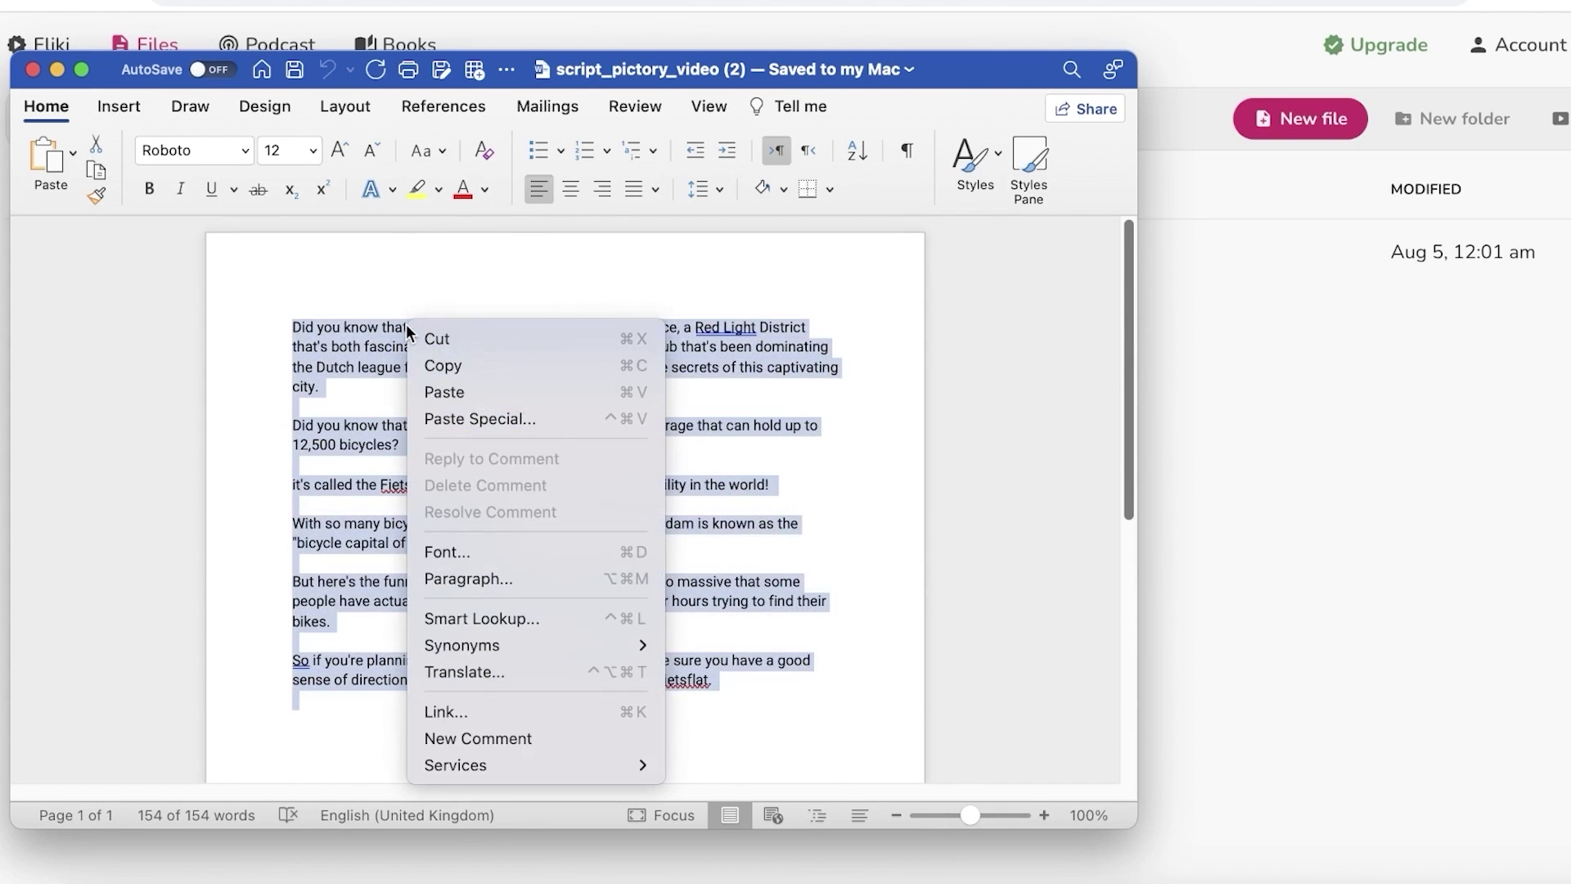
left_click(434, 368)
left_click(1200, 409)
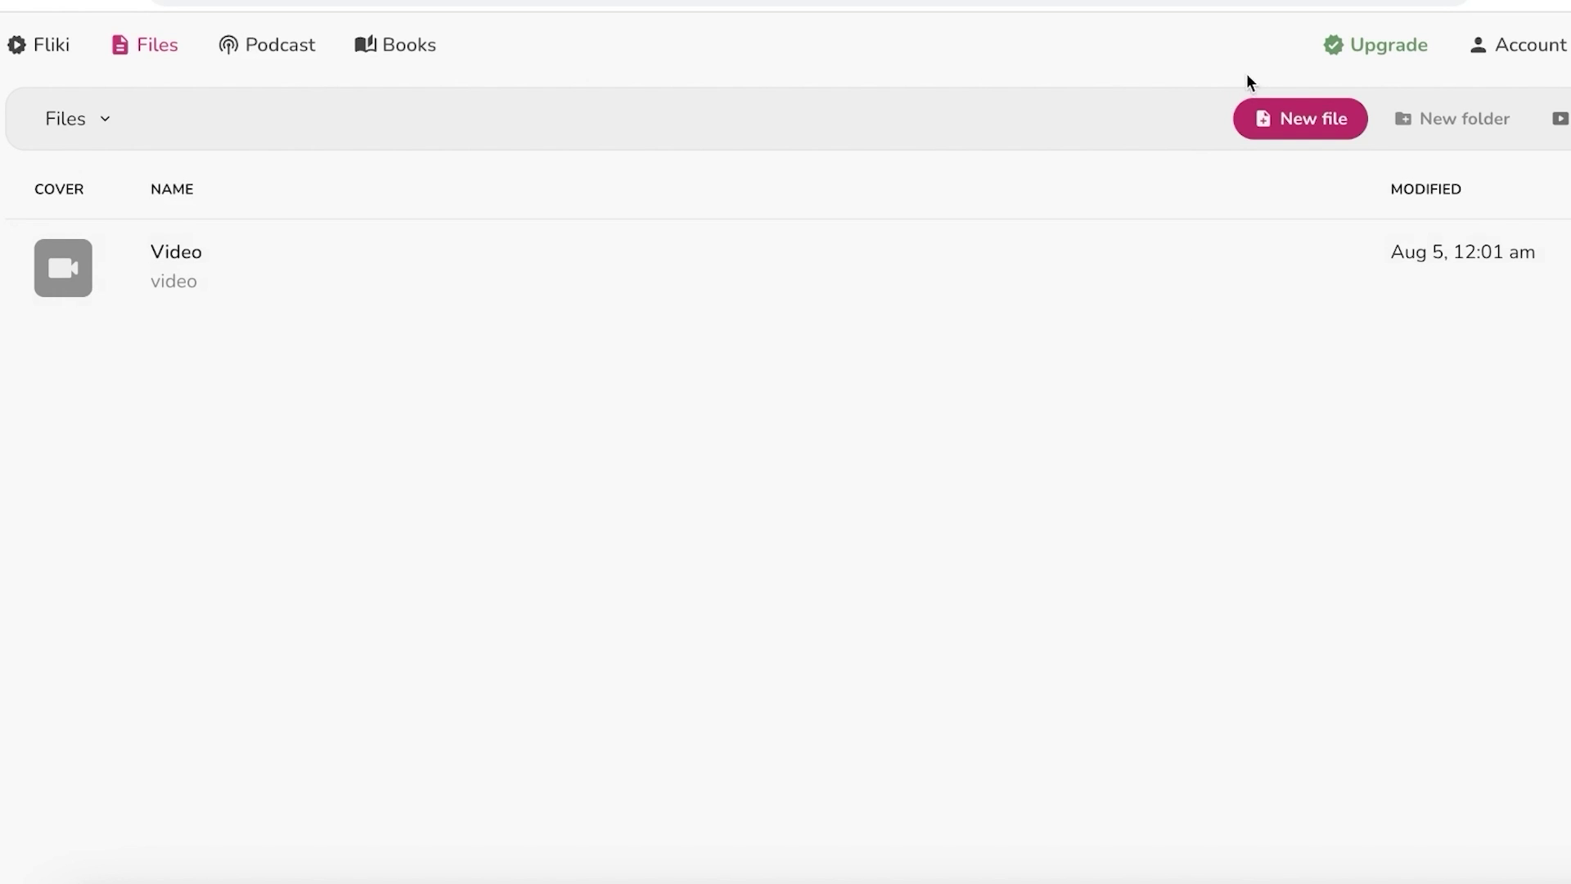
Step: Create a new Fliki video file named 'new'
left_click(1282, 124)
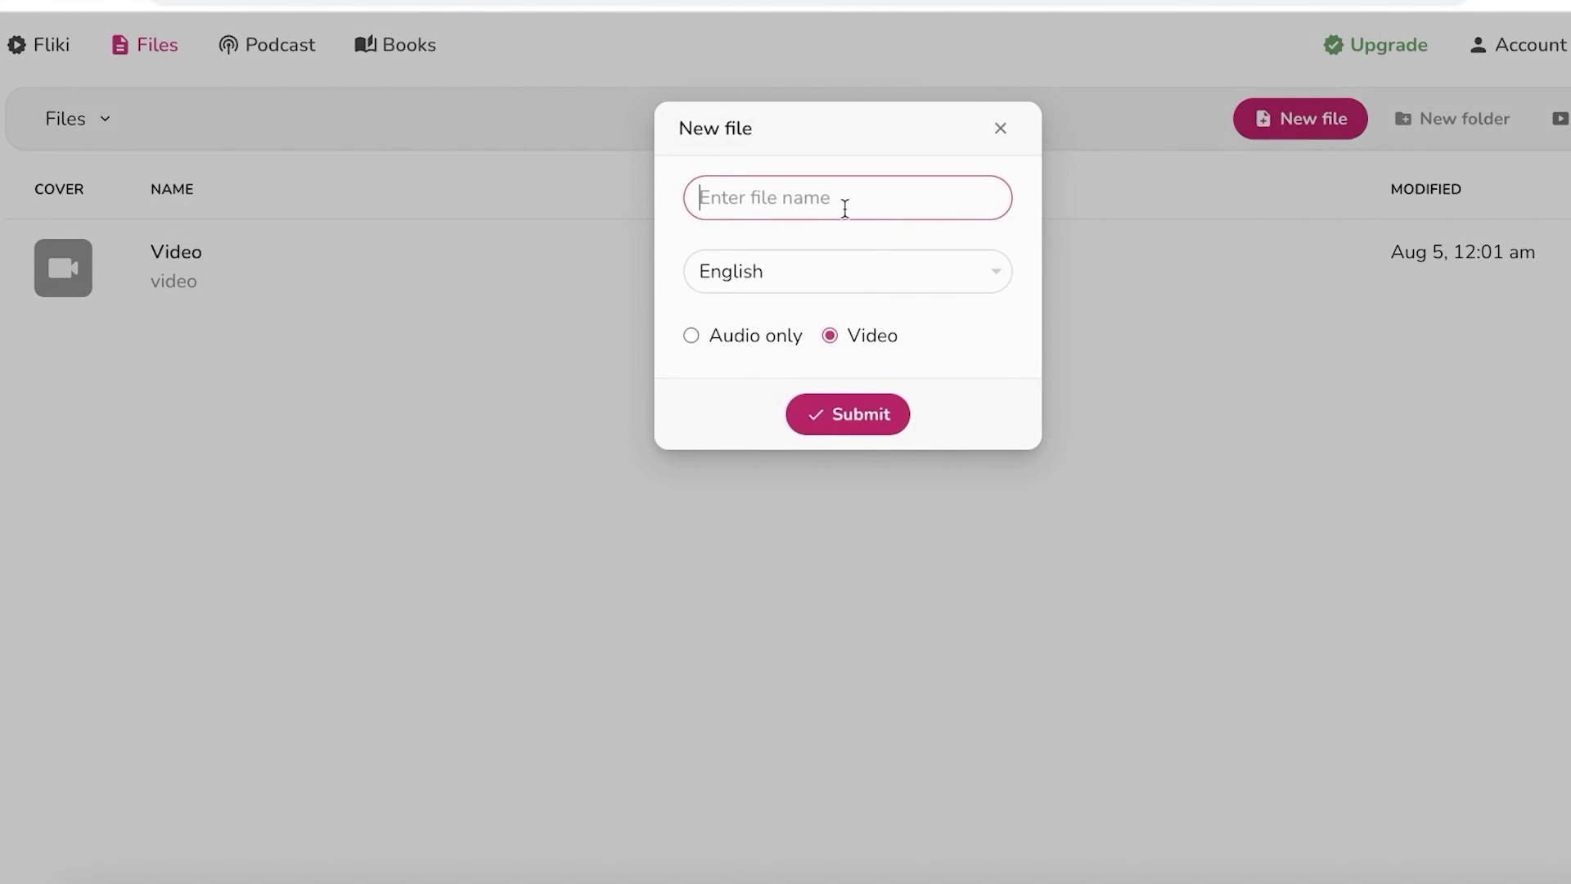
type("new")
left_click(842, 404)
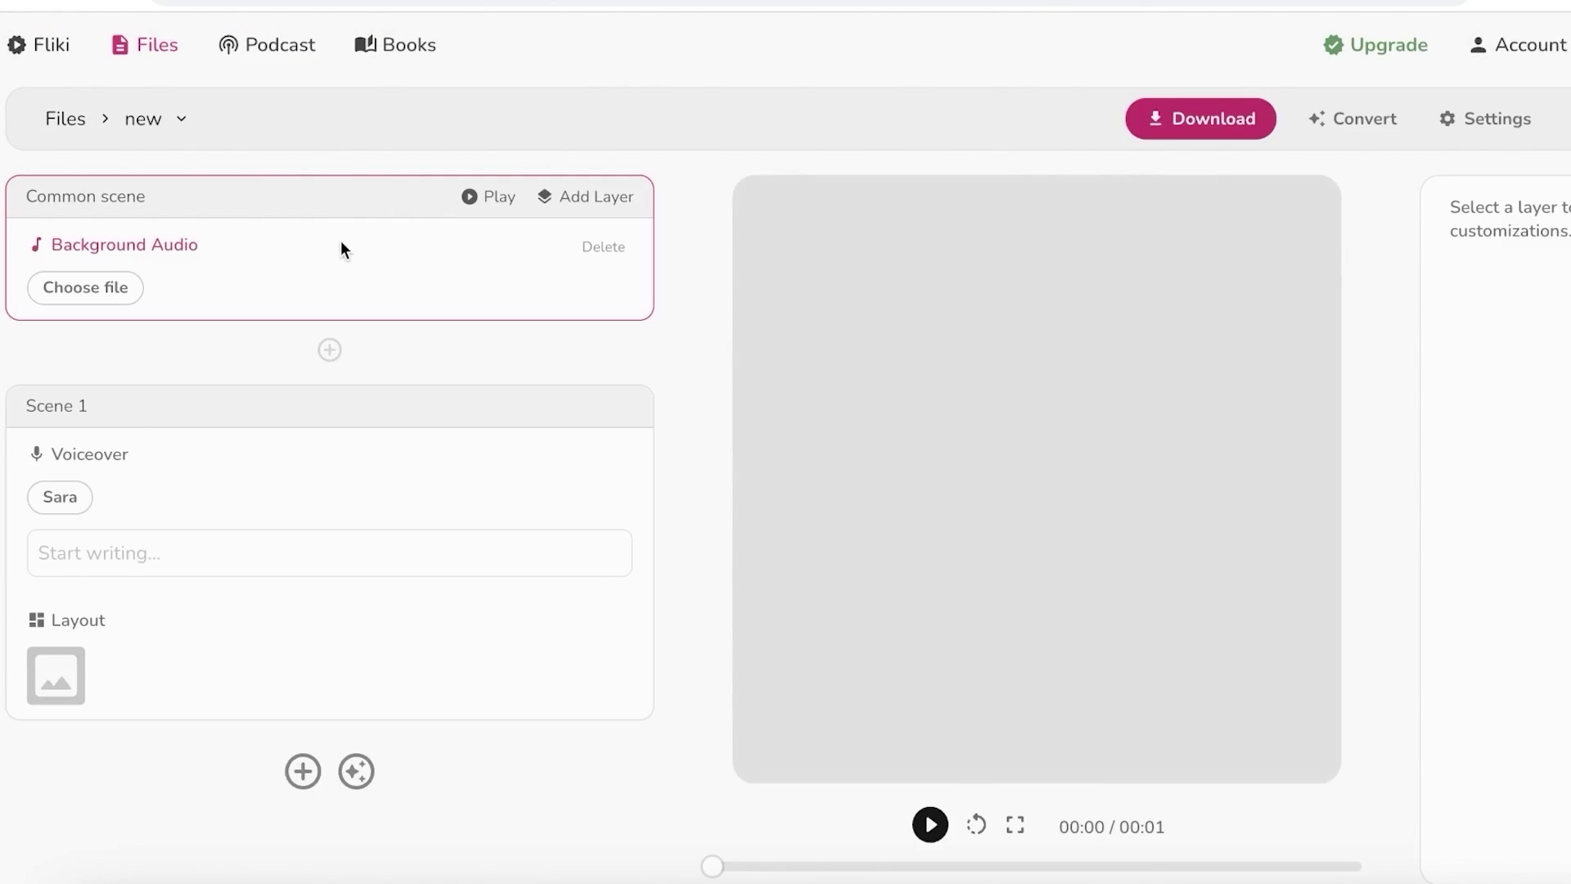
Step: Paste the Amsterdam script into Scene 1 so it splits into six scenes
left_click(133, 551)
key("ctrl+v")
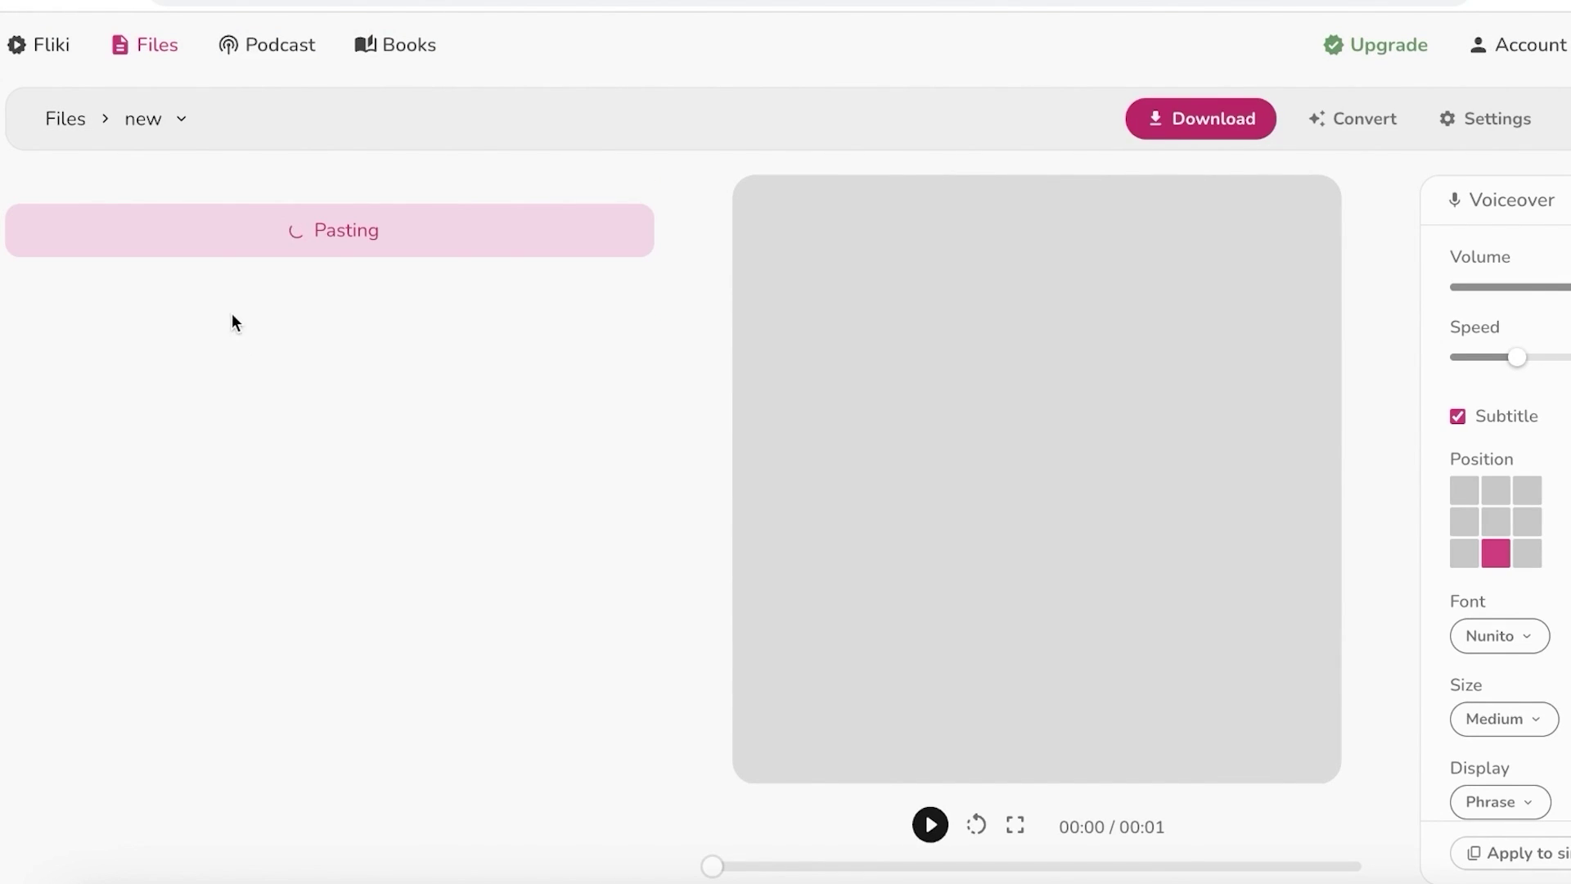
scroll(286, 584, "down", 10)
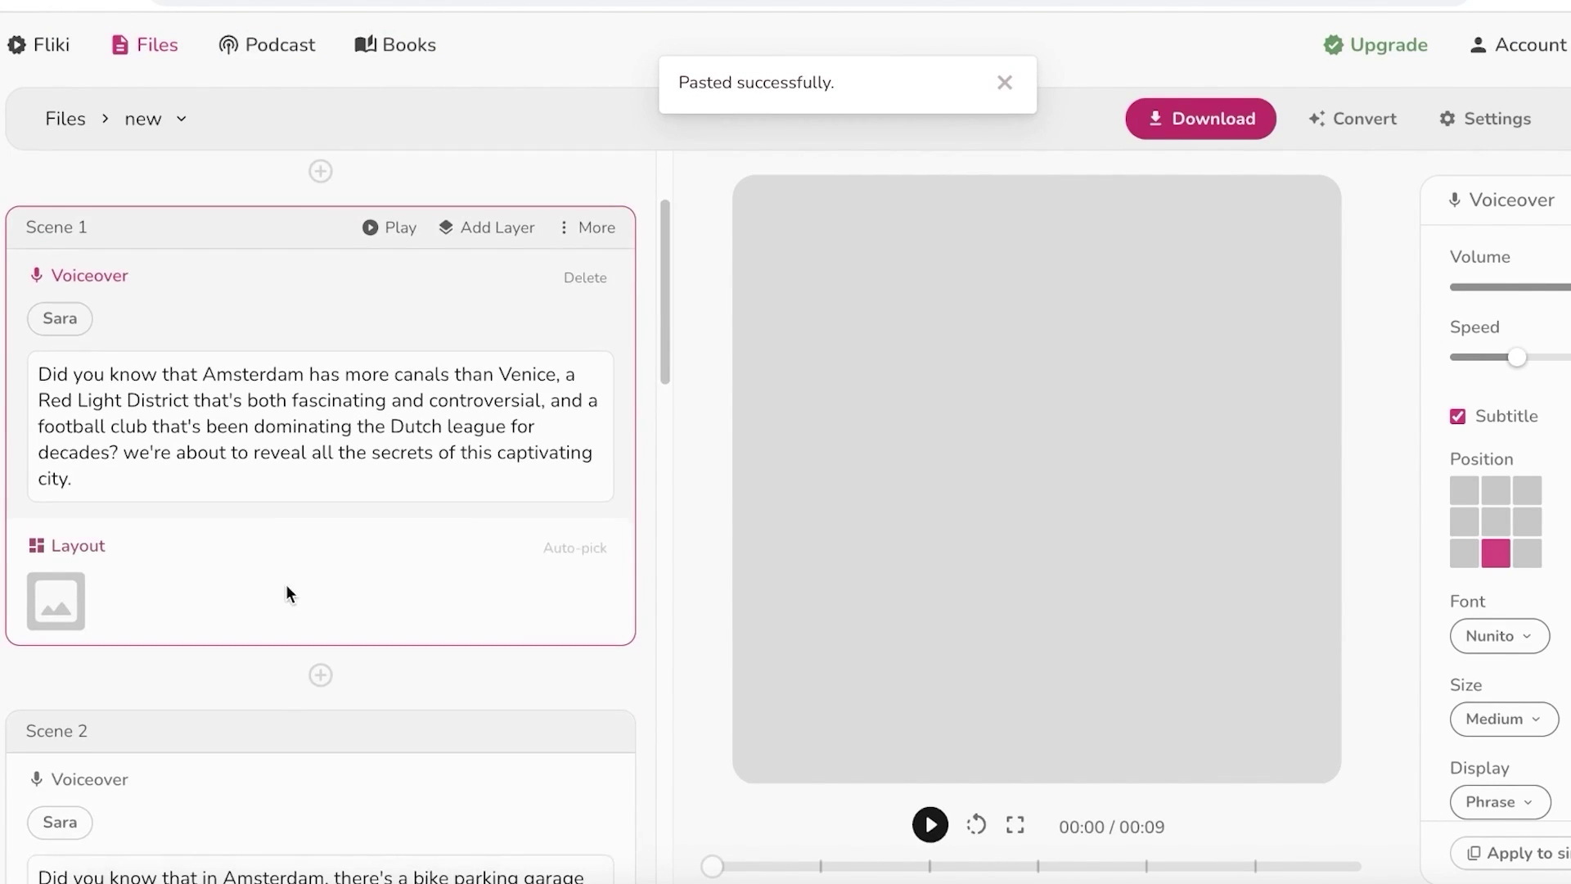
scroll(205, 466, "down", 10)
scroll(200, 470, "up", 20)
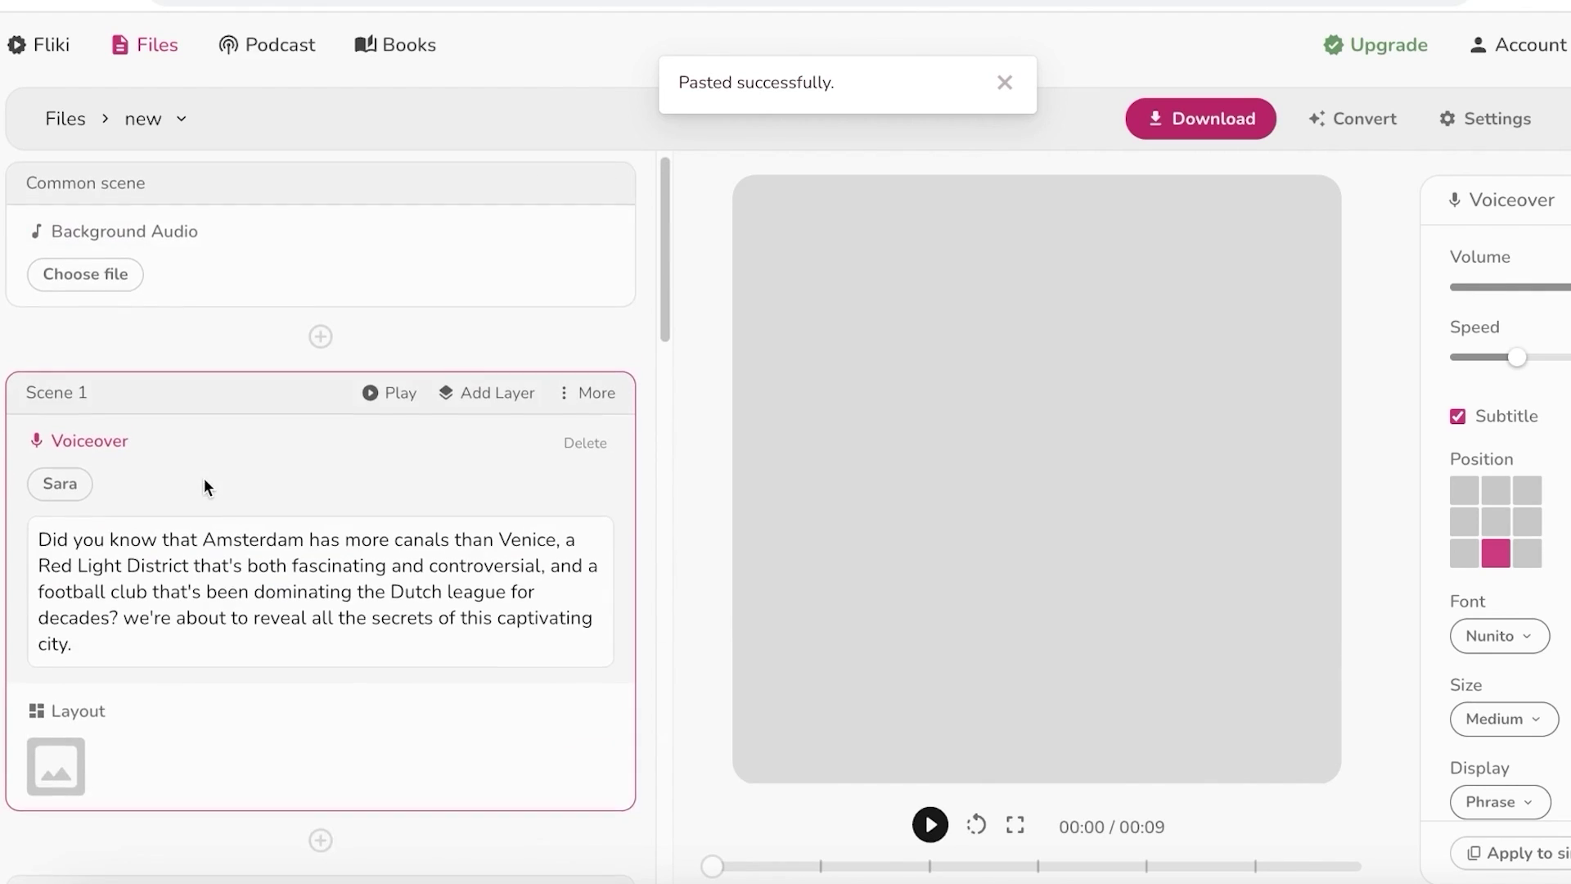
scroll(303, 450, "down", 5)
scroll(405, 435, "down", 15)
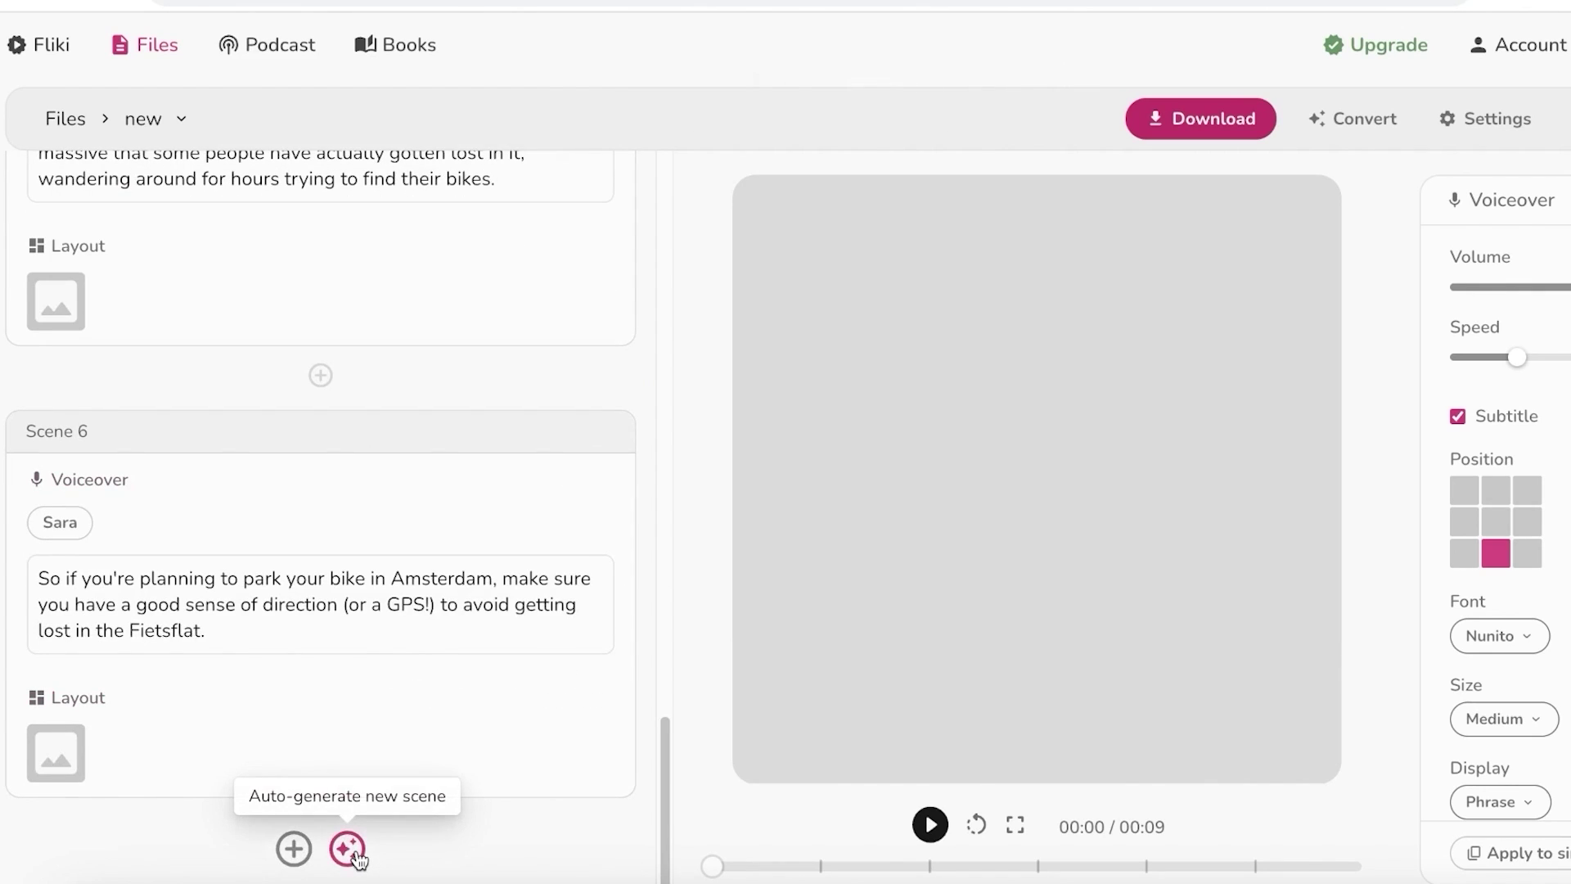
scroll(238, 647, "up", 20)
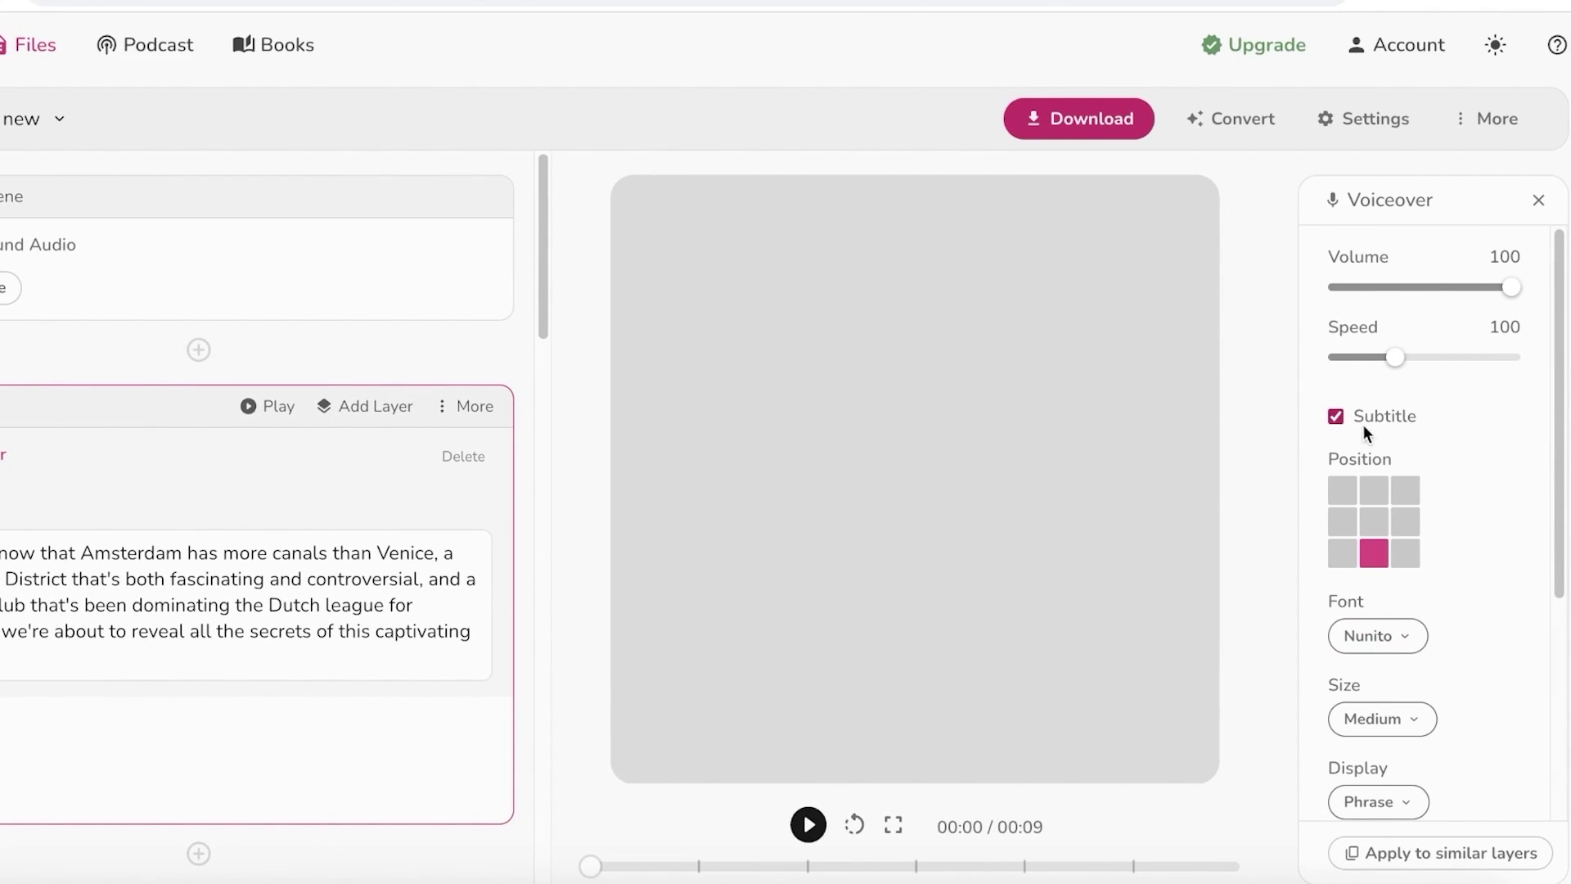
Step: Apply Scene 1's voiceover settings to all voiceover layers, with Nunito, Medium, Phrase subtitles
scroll(1395, 532, "down", 3)
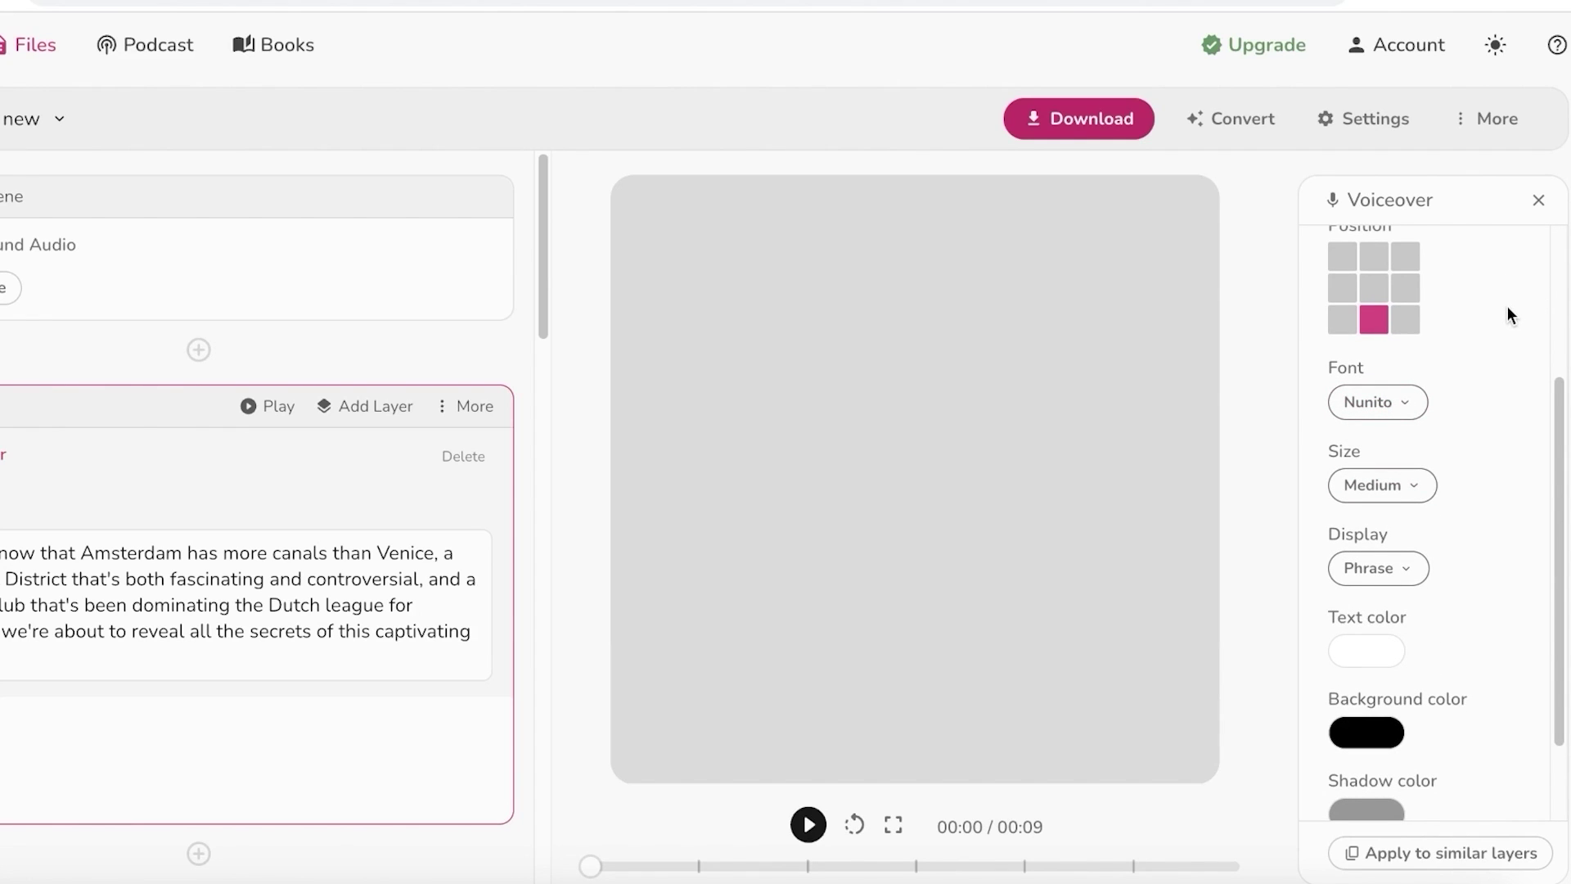
scroll(1464, 377, "down", 2)
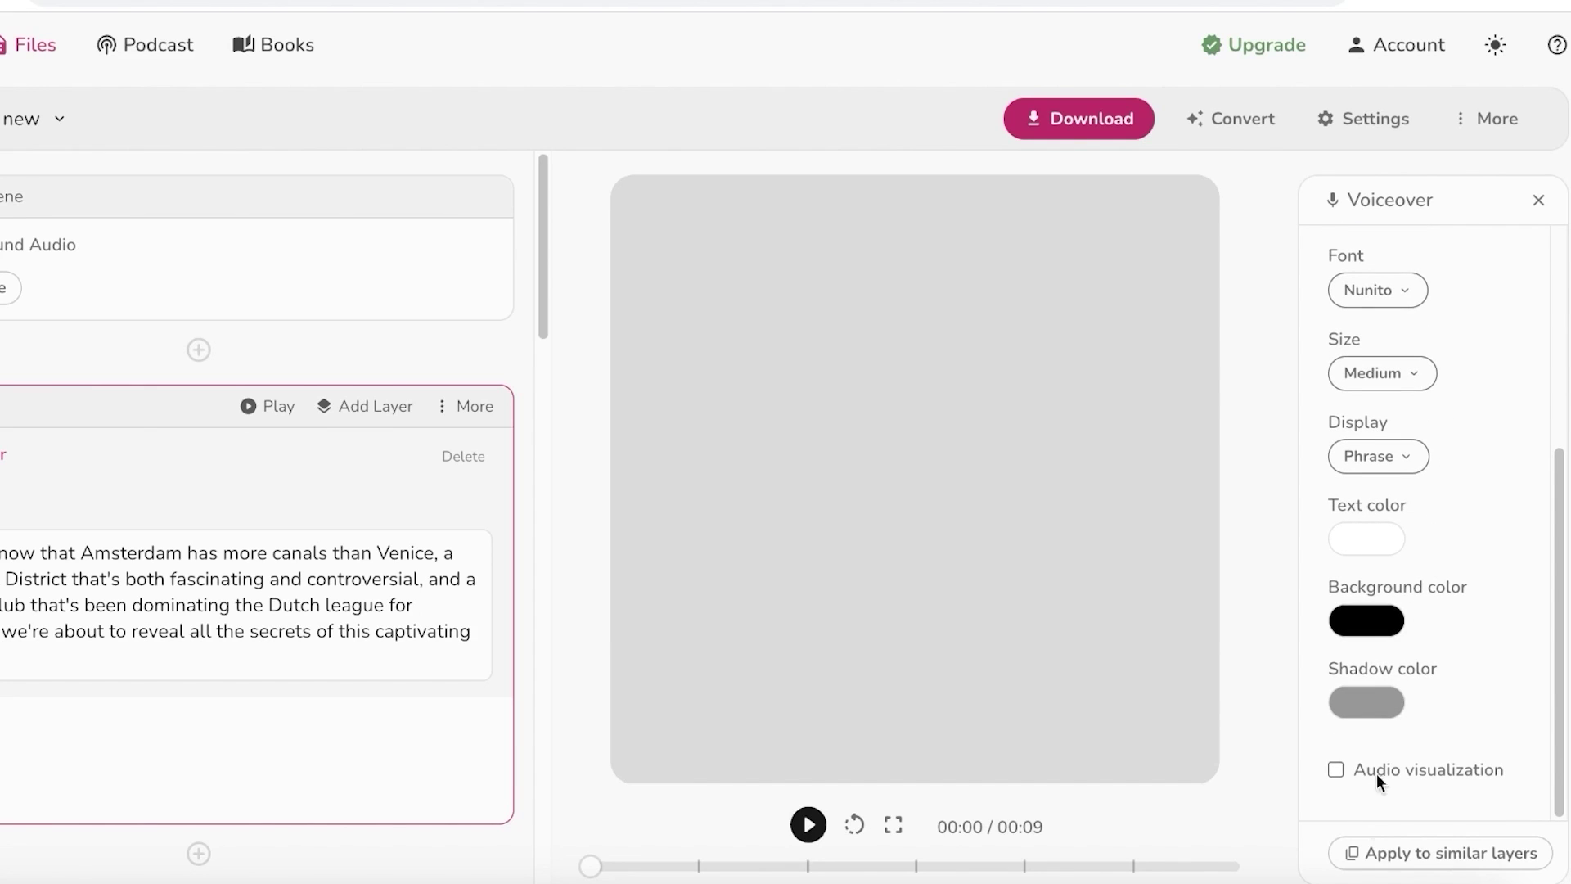
left_click(1370, 852)
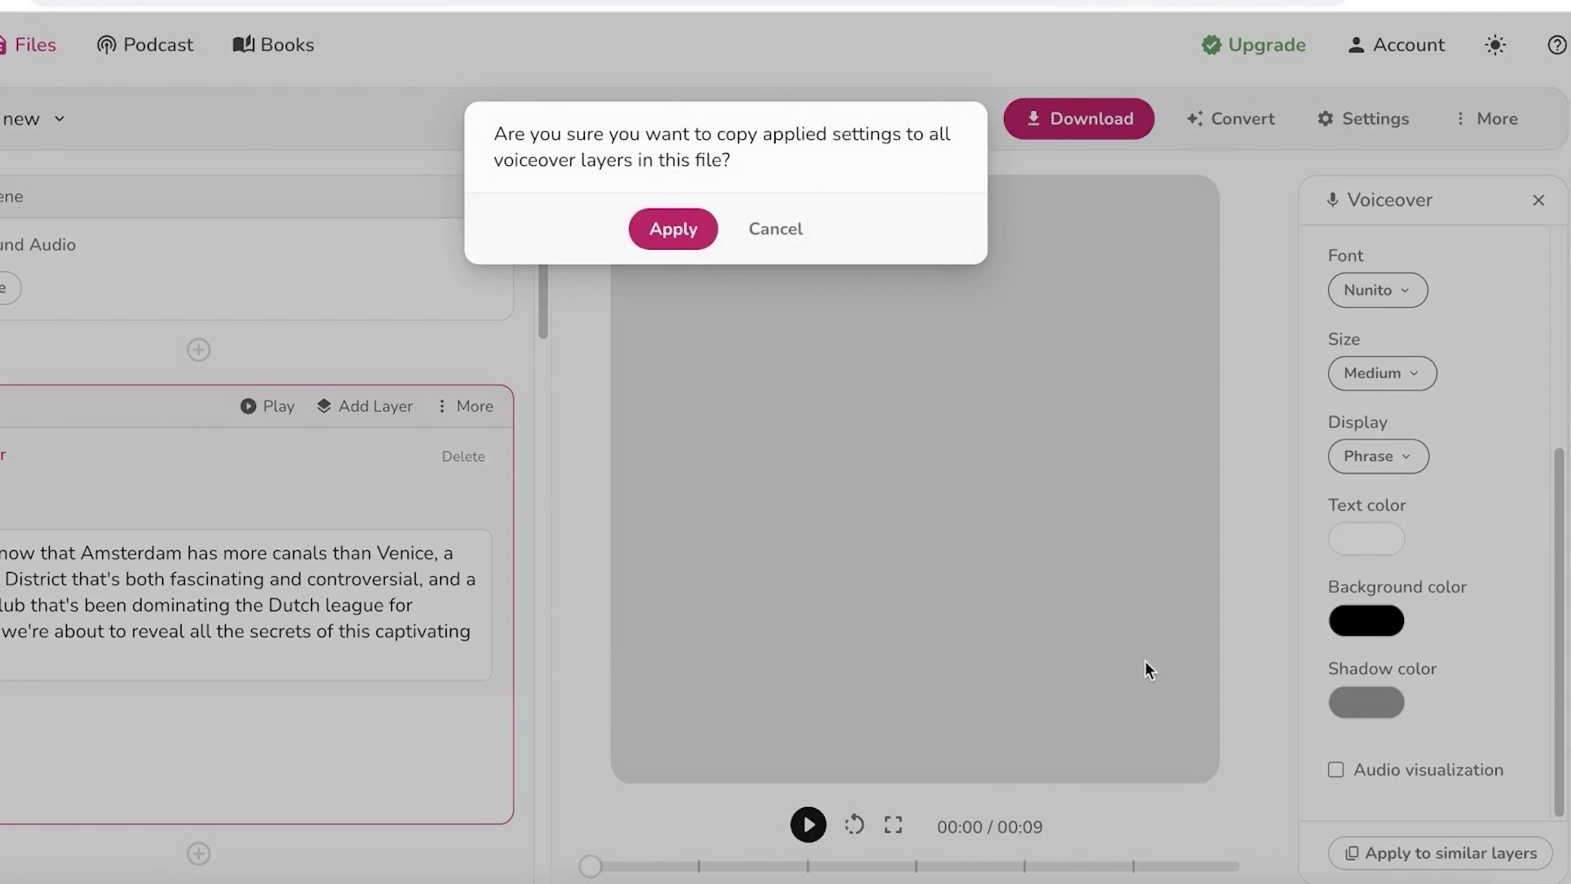
left_click(691, 245)
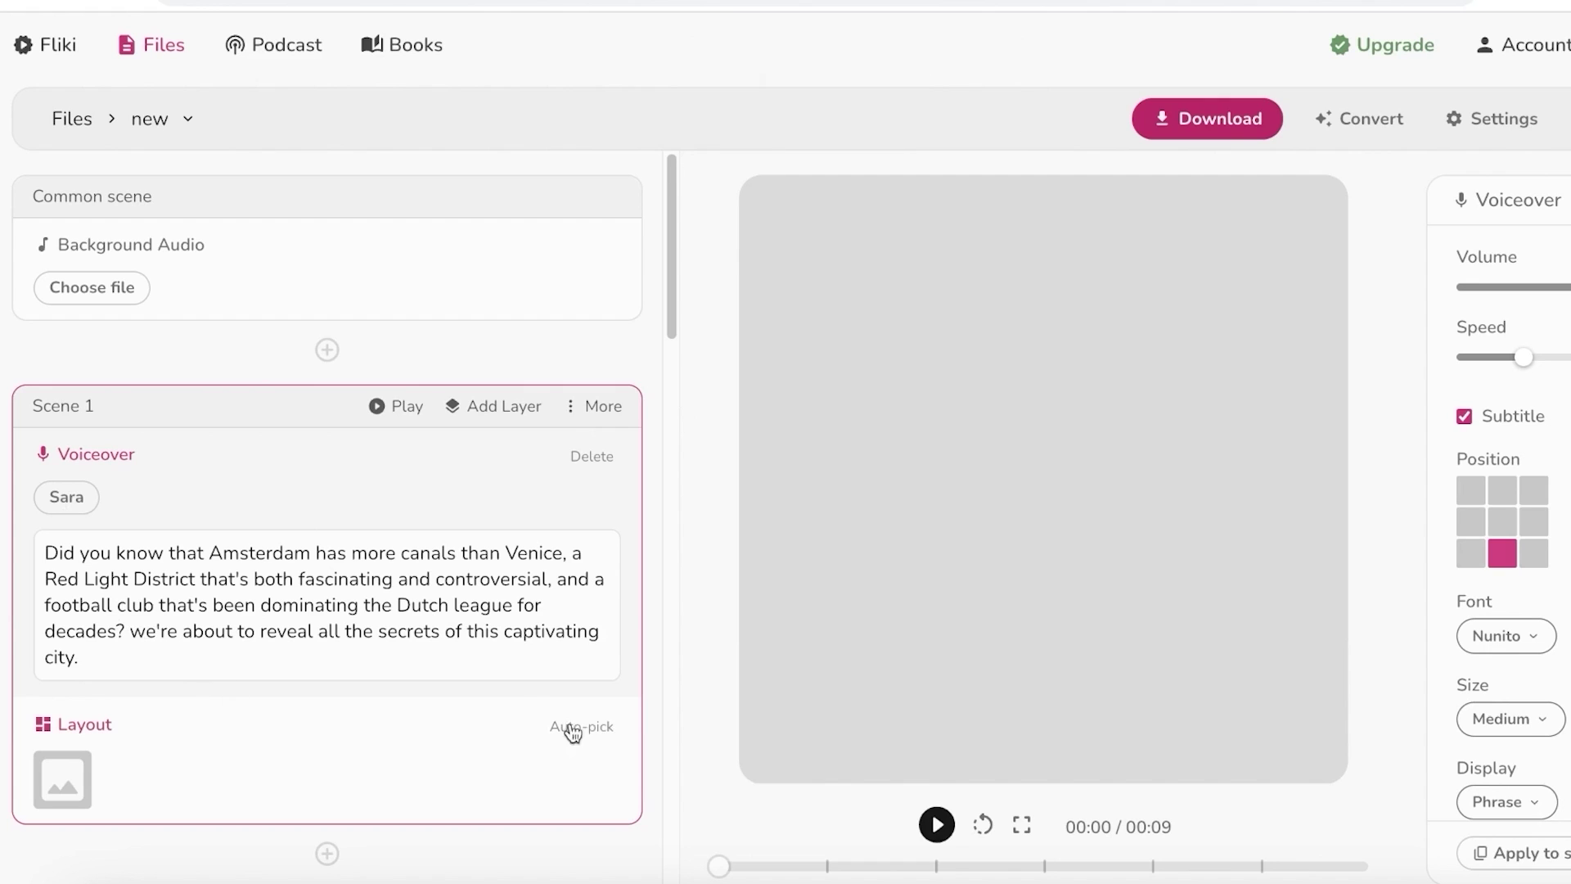
Step: Auto-pick layout media for each scene in turn, from Scene 1 down to Scene 6
left_click(581, 728)
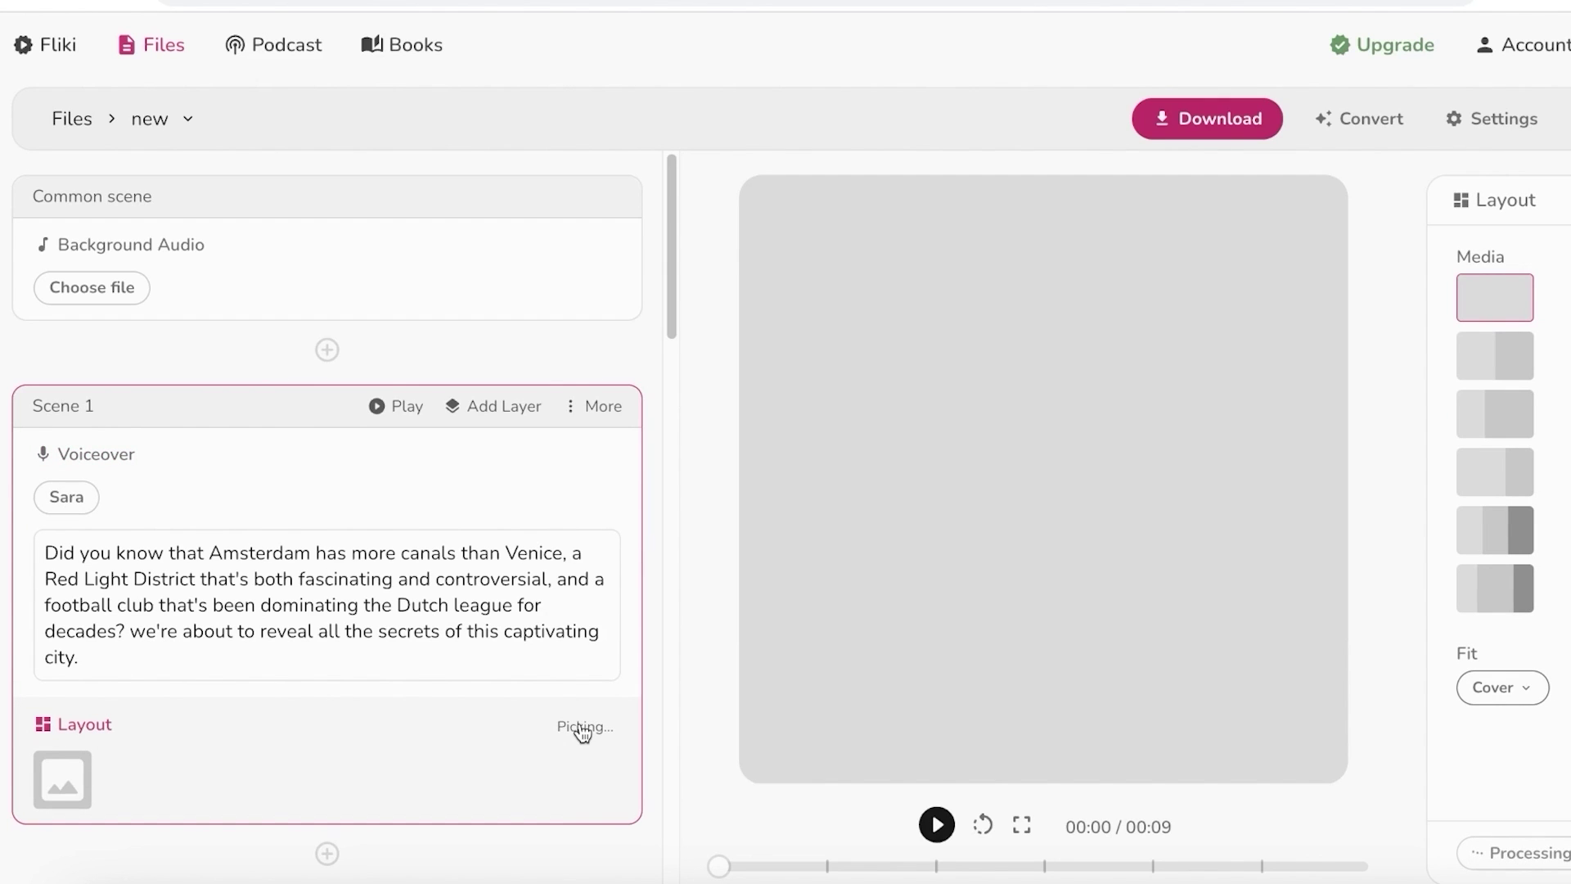
scroll(584, 720, "down", 7)
left_click(562, 589)
scroll(565, 585, "down", 8)
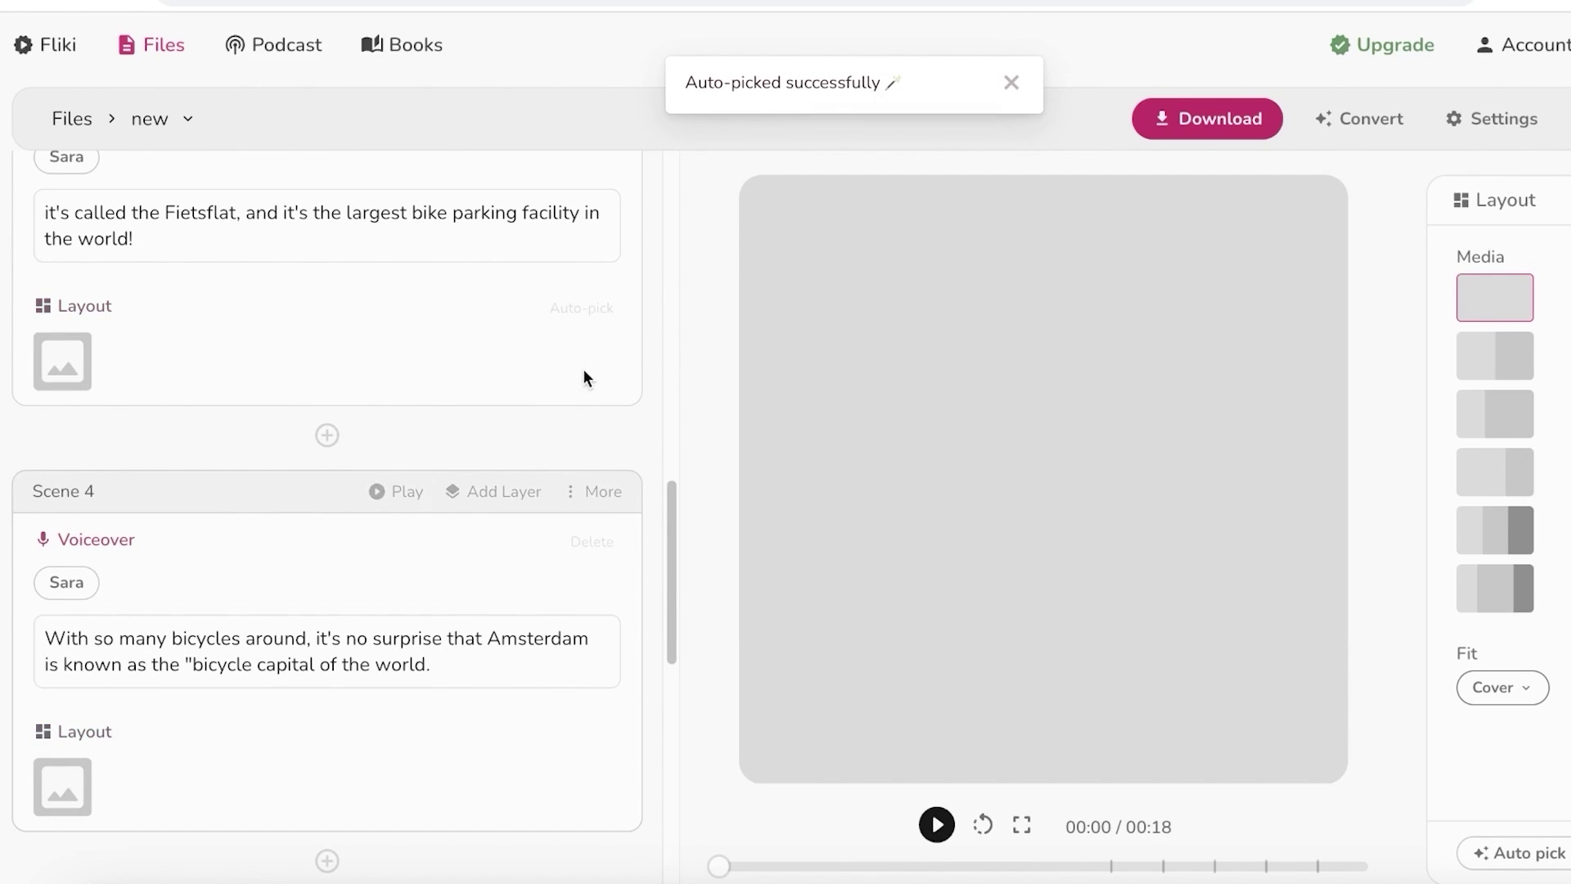
left_click(568, 319)
scroll(586, 673, "down", 1)
left_click(584, 680)
scroll(588, 612, "down", 10)
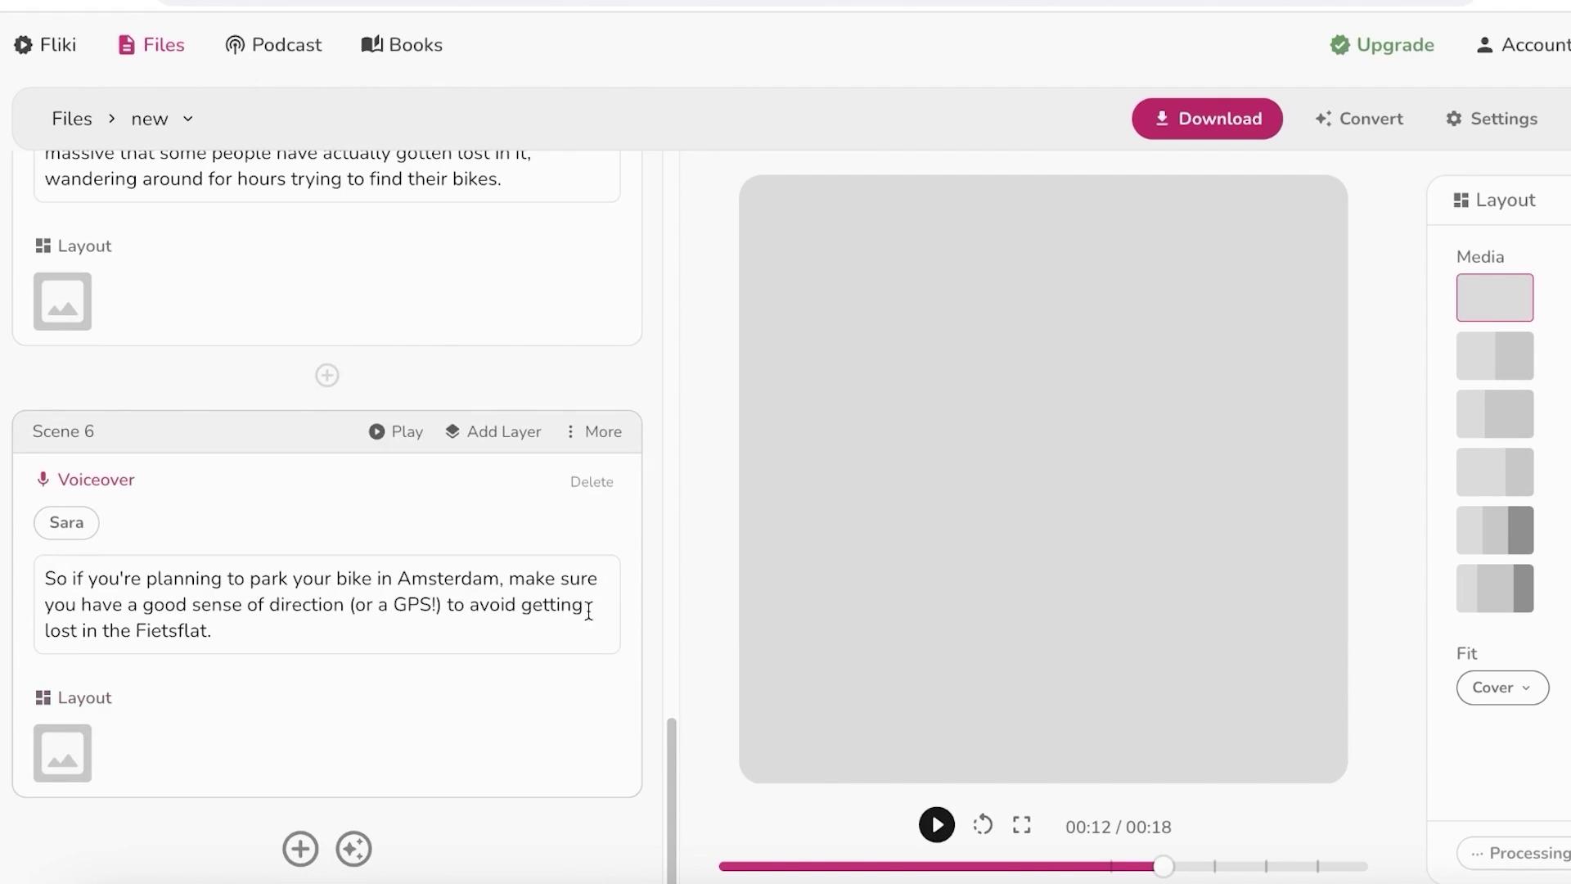
left_click(583, 700)
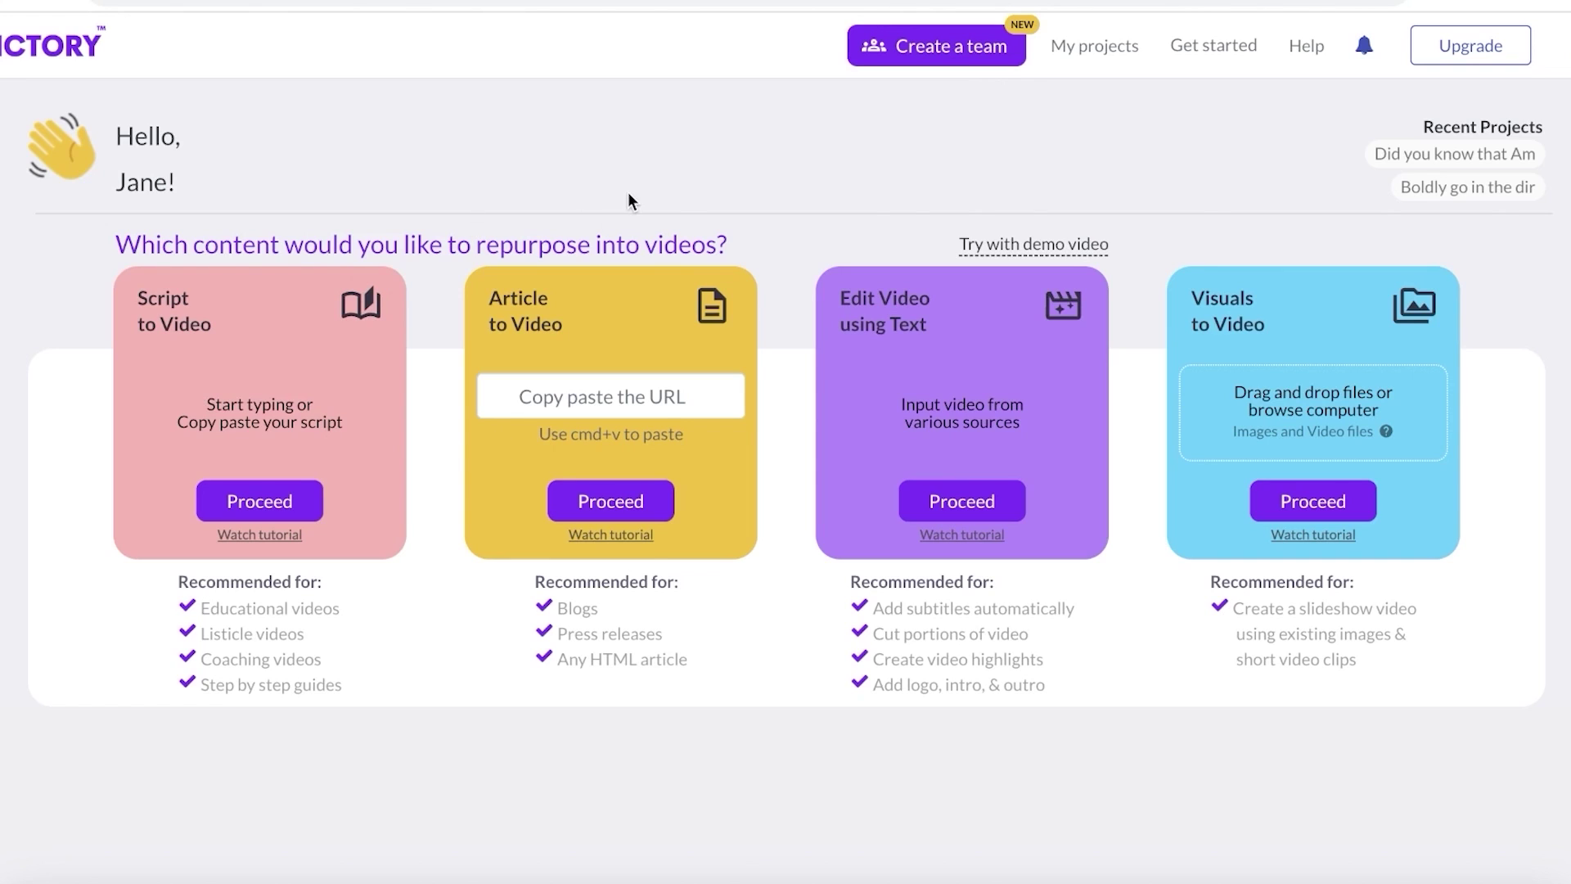
Step: Start a Pictory Script to Video project from the pasted 871-character Amsterdam script
left_click(225, 484)
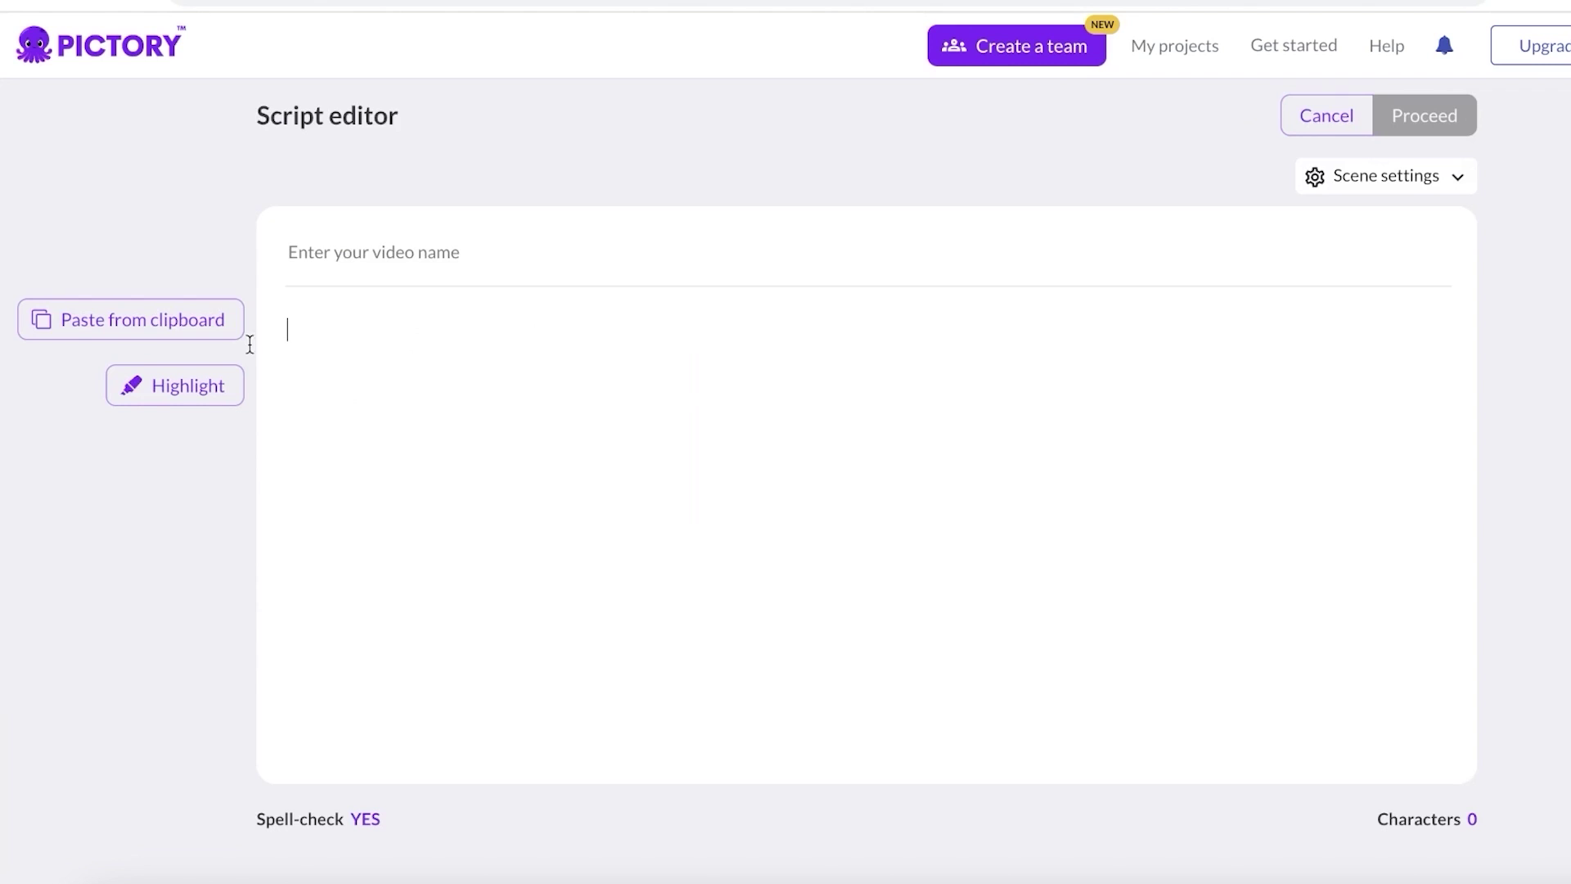
left_click(233, 329)
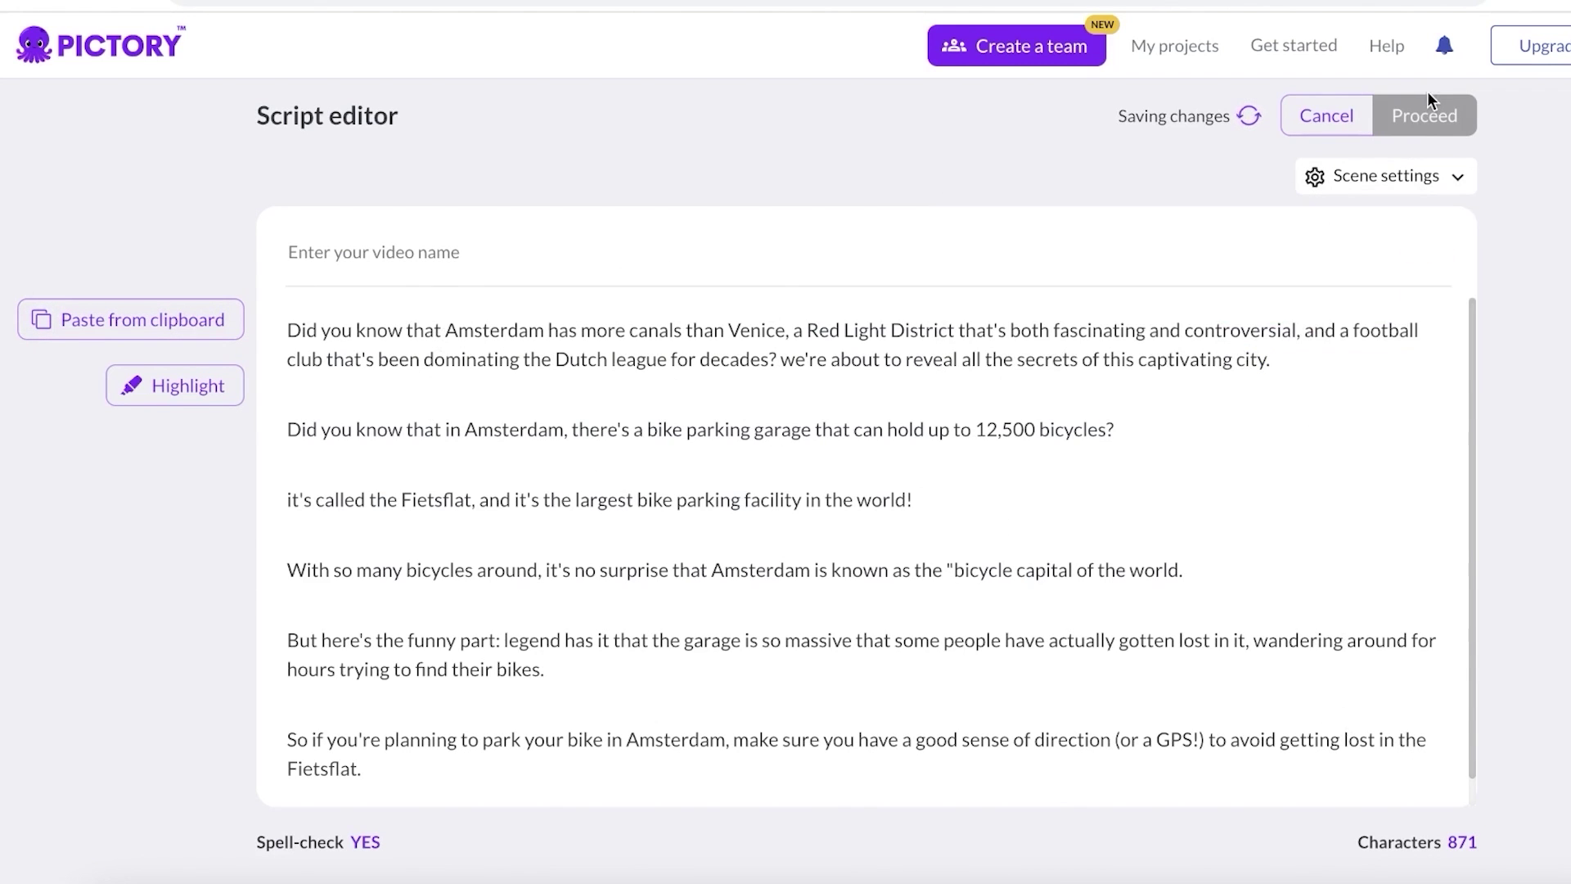
left_click(1421, 117)
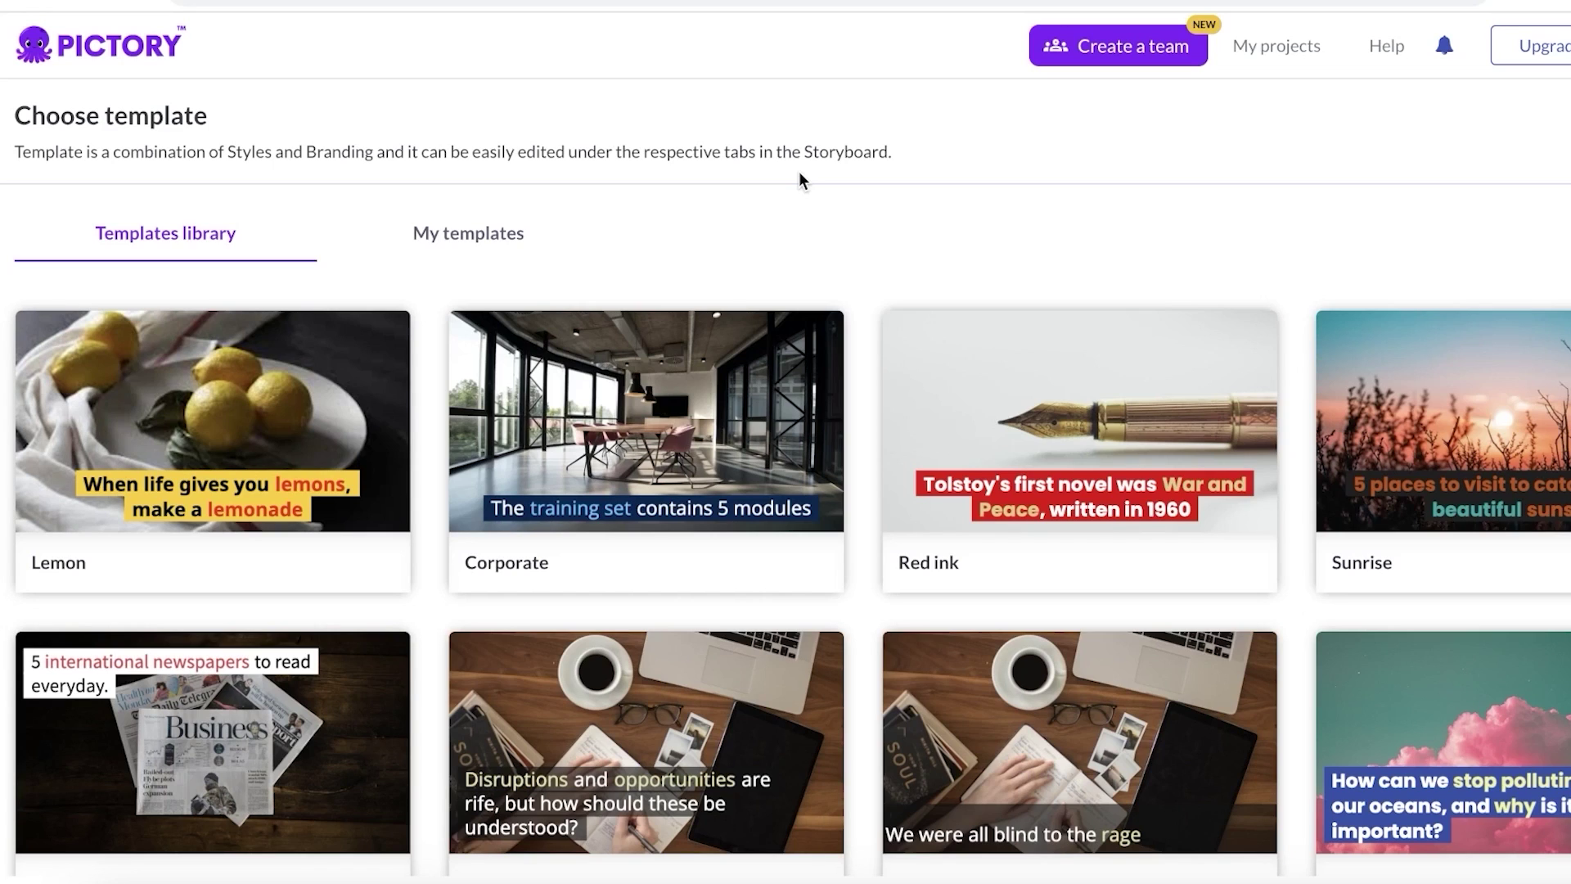
Step: Generate the Amsterdam storyboard using the Subtitle Yellow template in 16:9 landscape
scroll(826, 282, "down", 2)
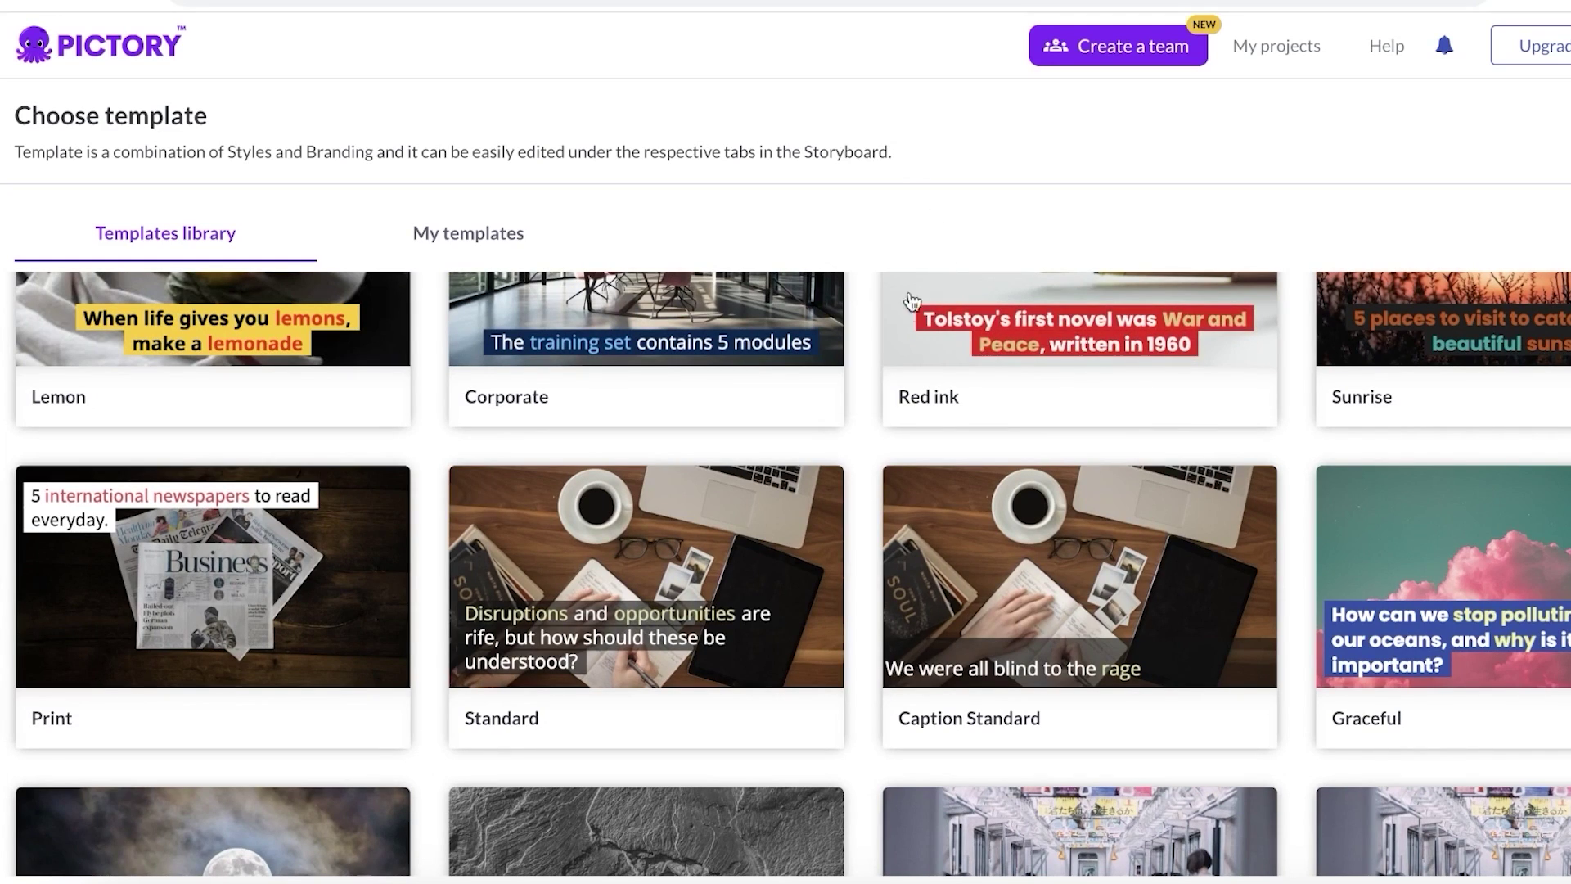
scroll(677, 491, "down", 6)
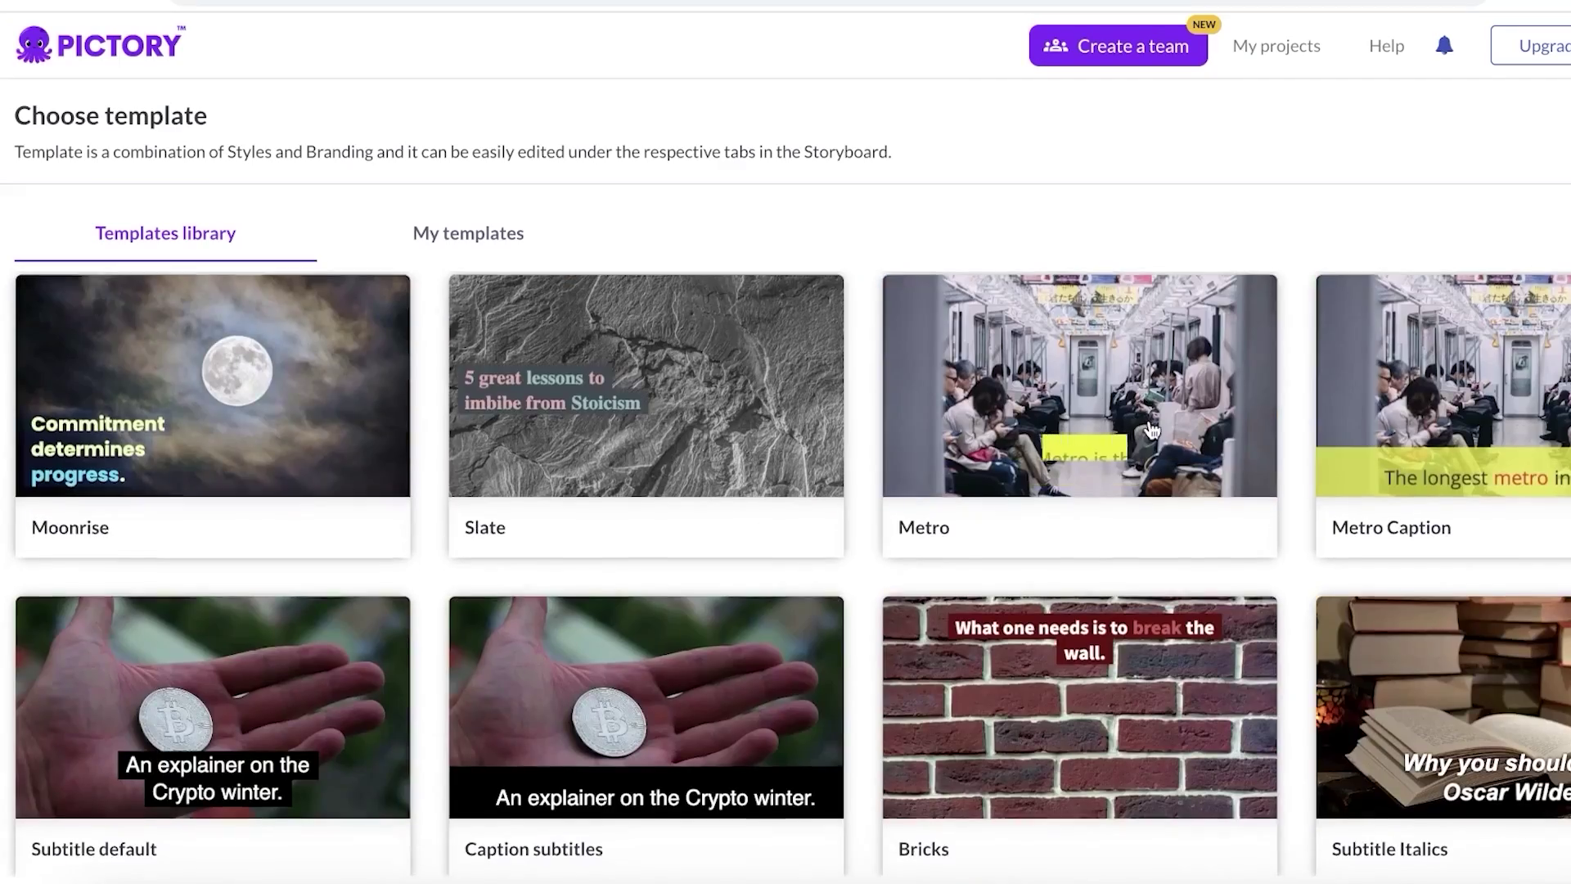
scroll(1151, 430, "down", 20)
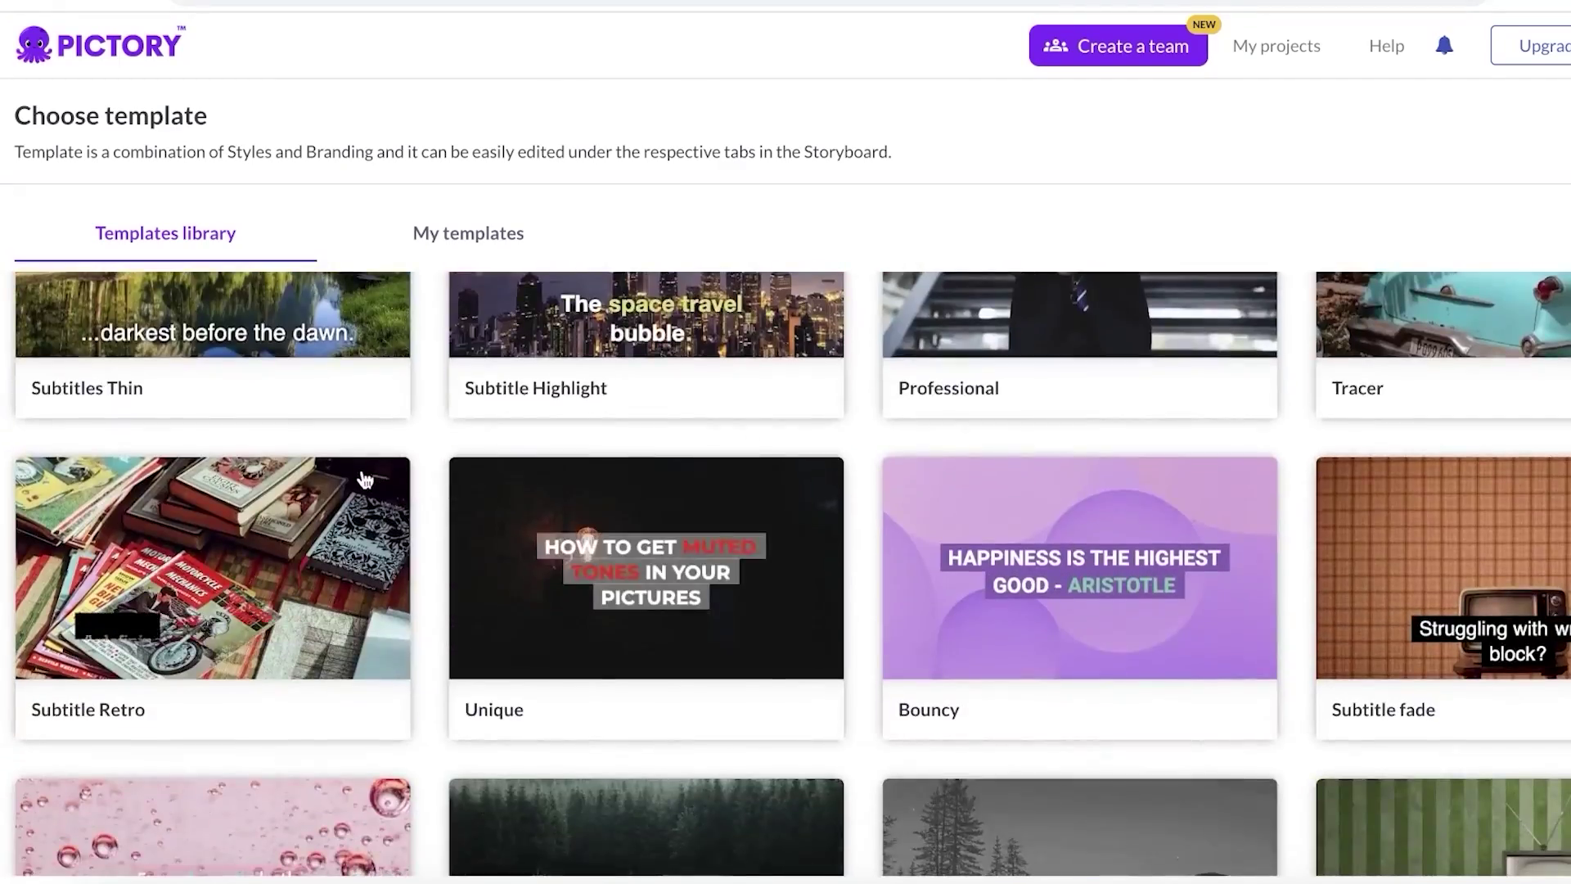
scroll(366, 480, "down", 4)
scroll(632, 559, "up", 4)
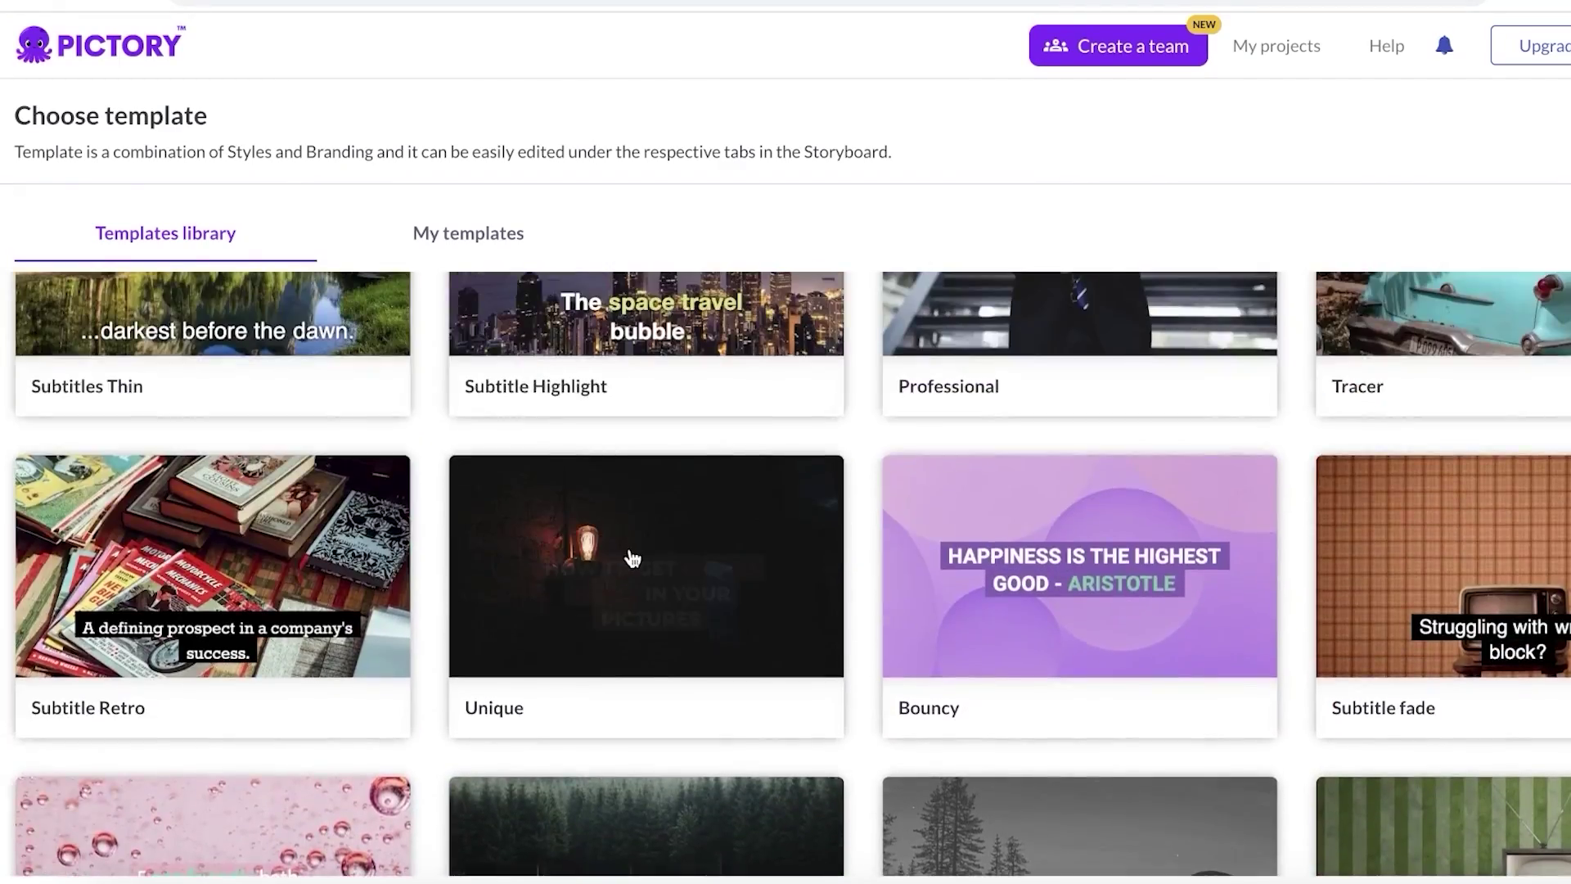
scroll(633, 559, "up", 8)
scroll(627, 554, "down", 6)
scroll(589, 477, "up", 6)
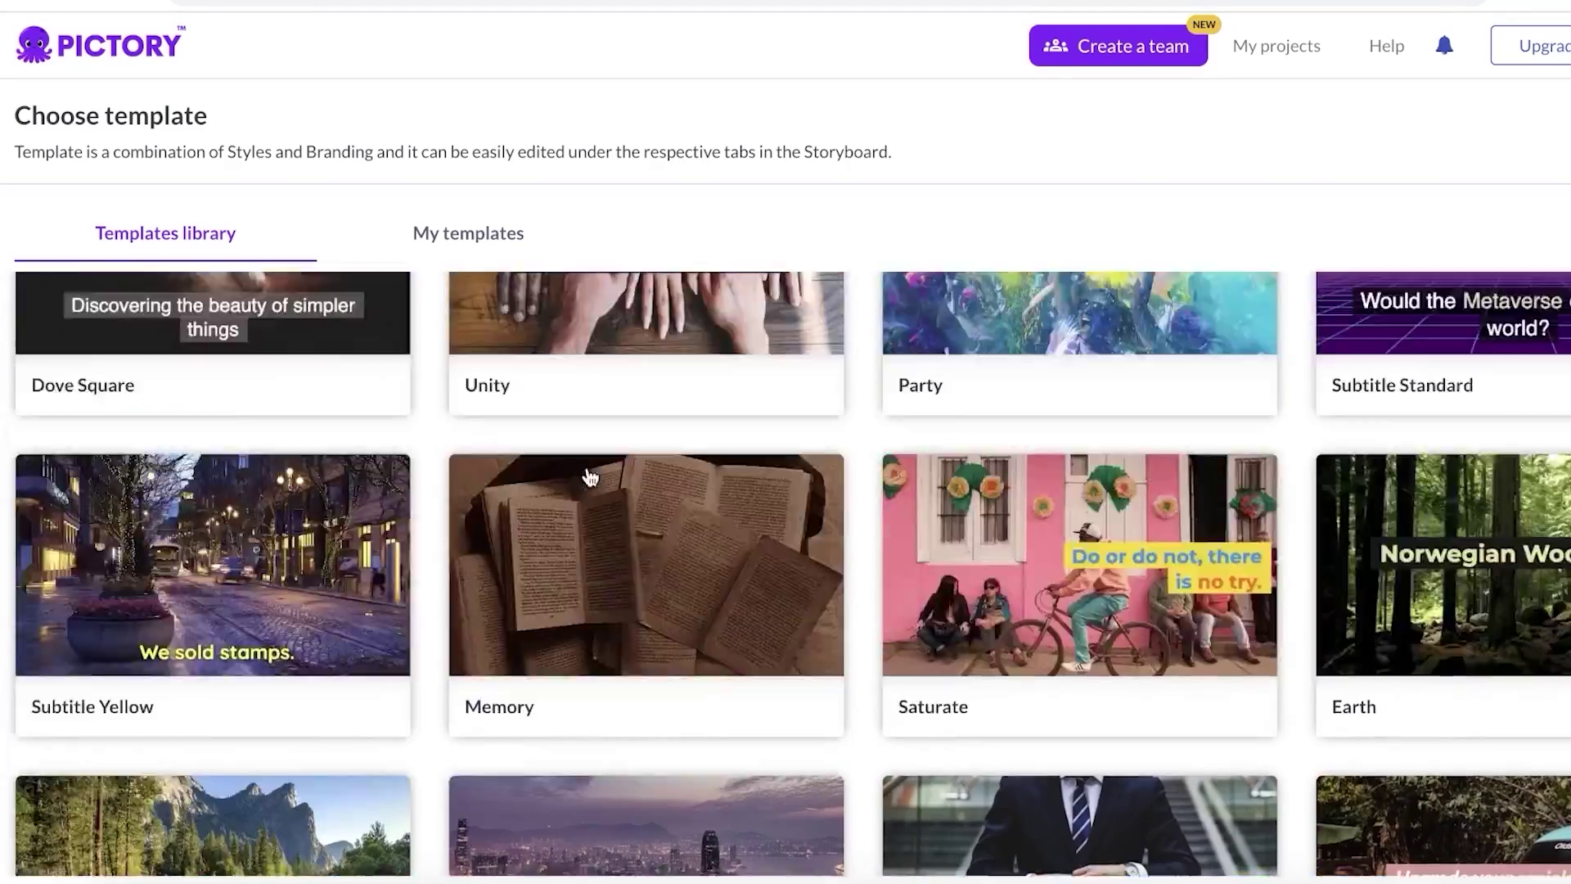
scroll(172, 499, "up", 12)
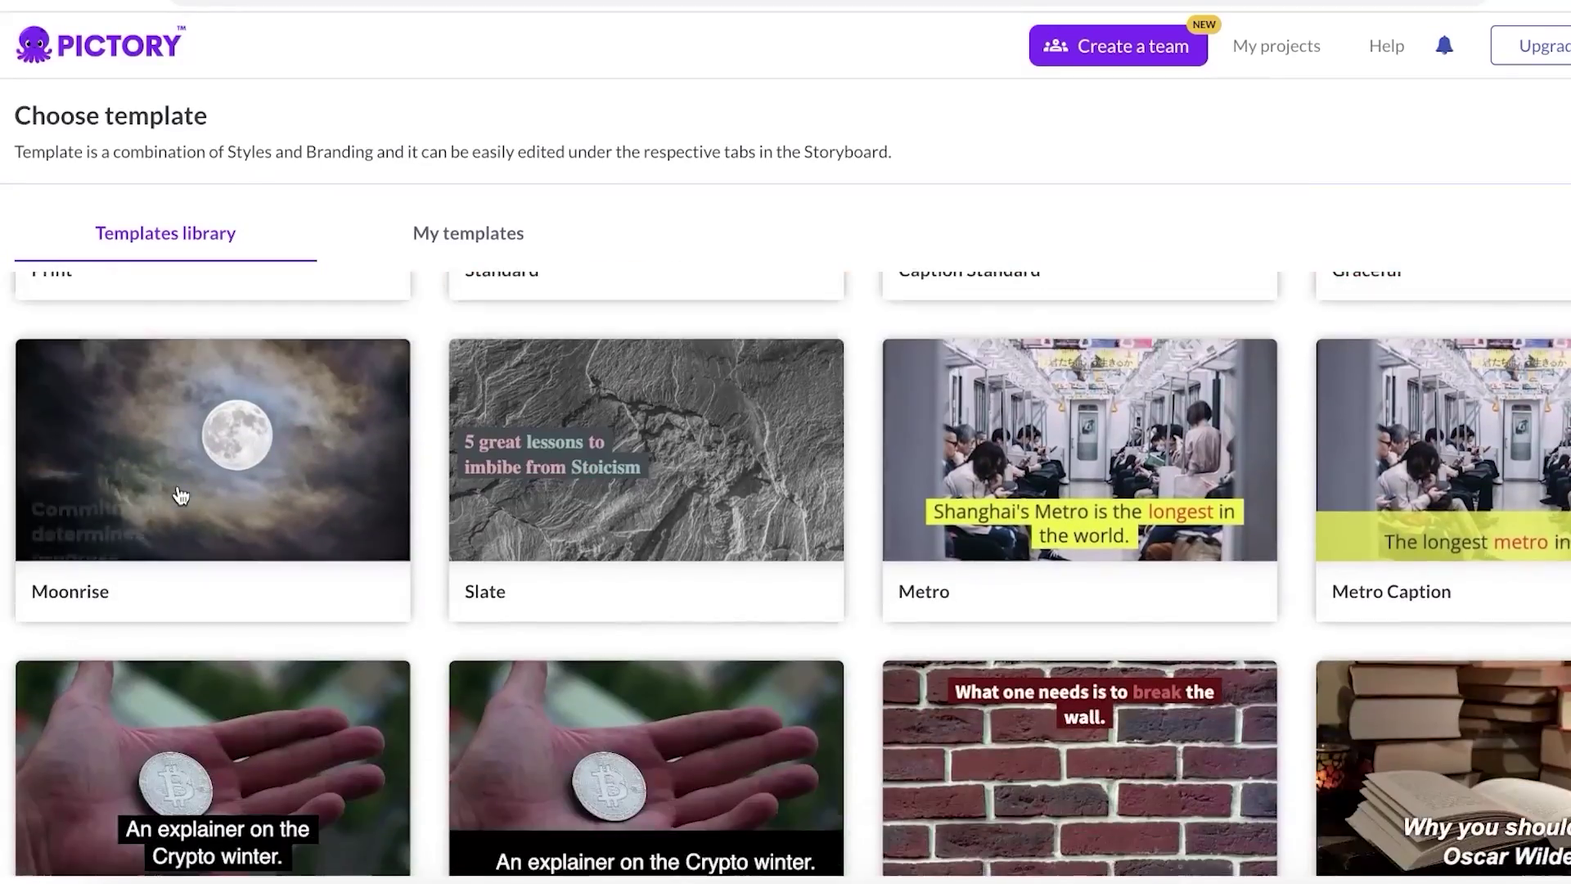
scroll(180, 495, "down", 10)
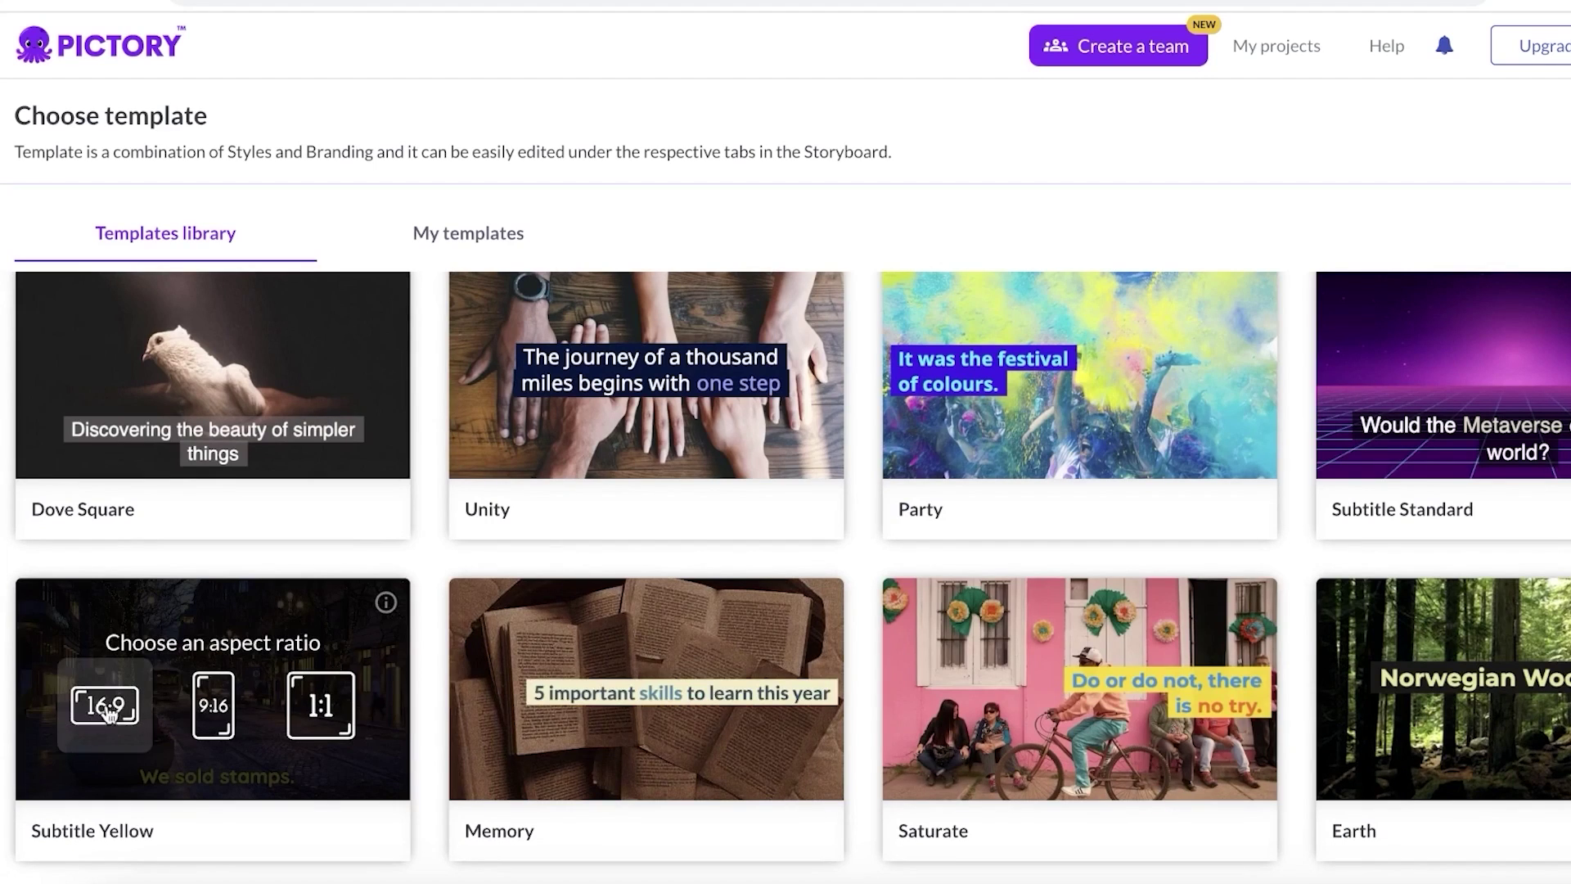
left_click(104, 708)
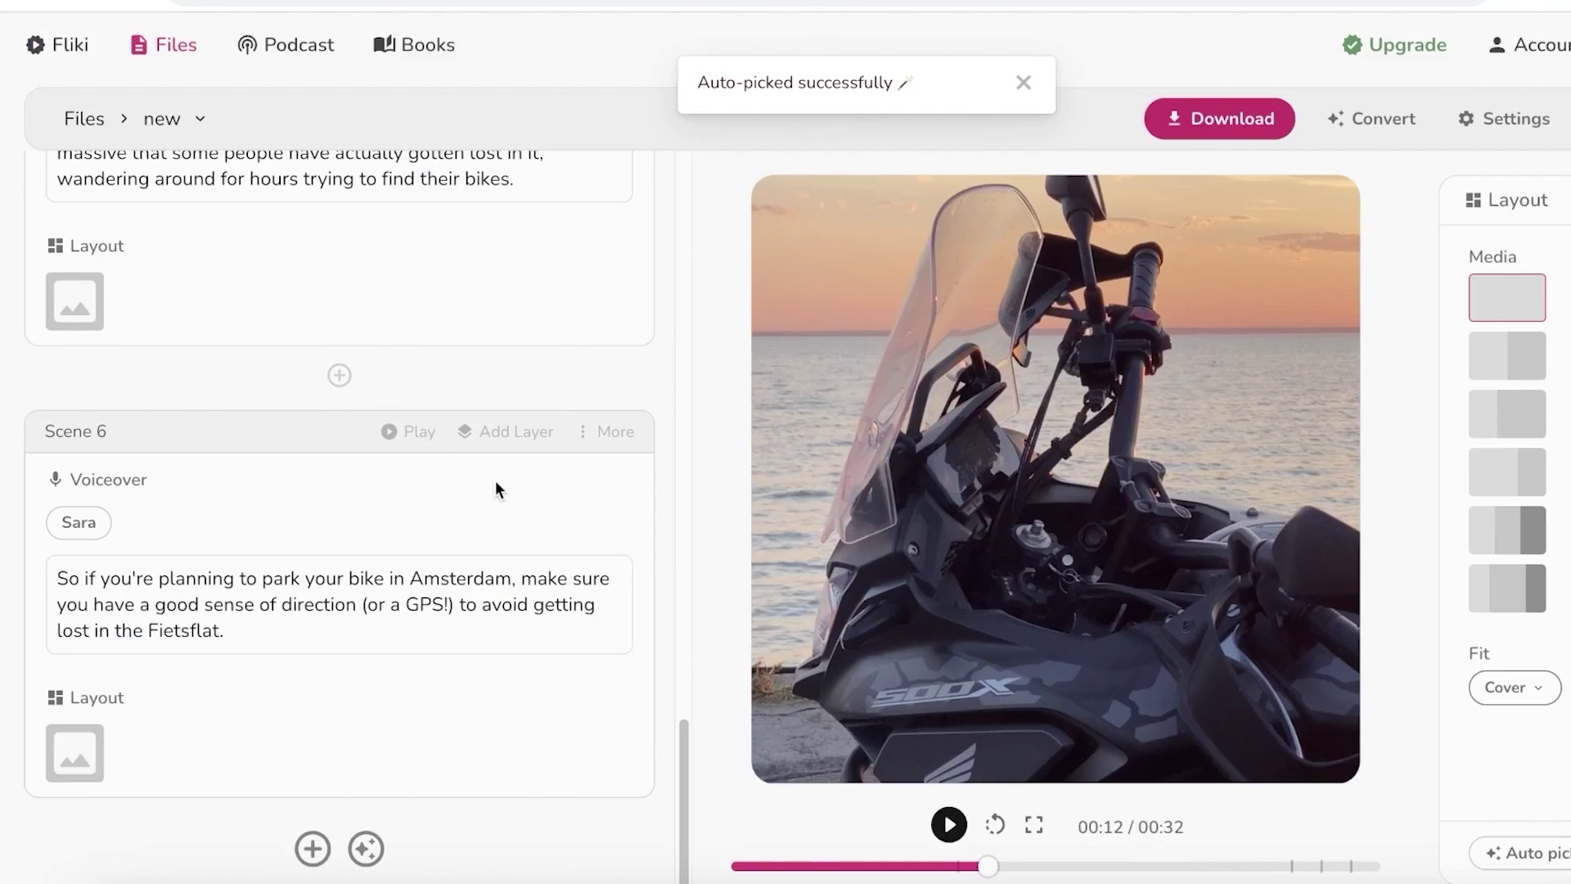
Step: Auto-pick stock media for Scenes 6 and 4
left_click(612, 701)
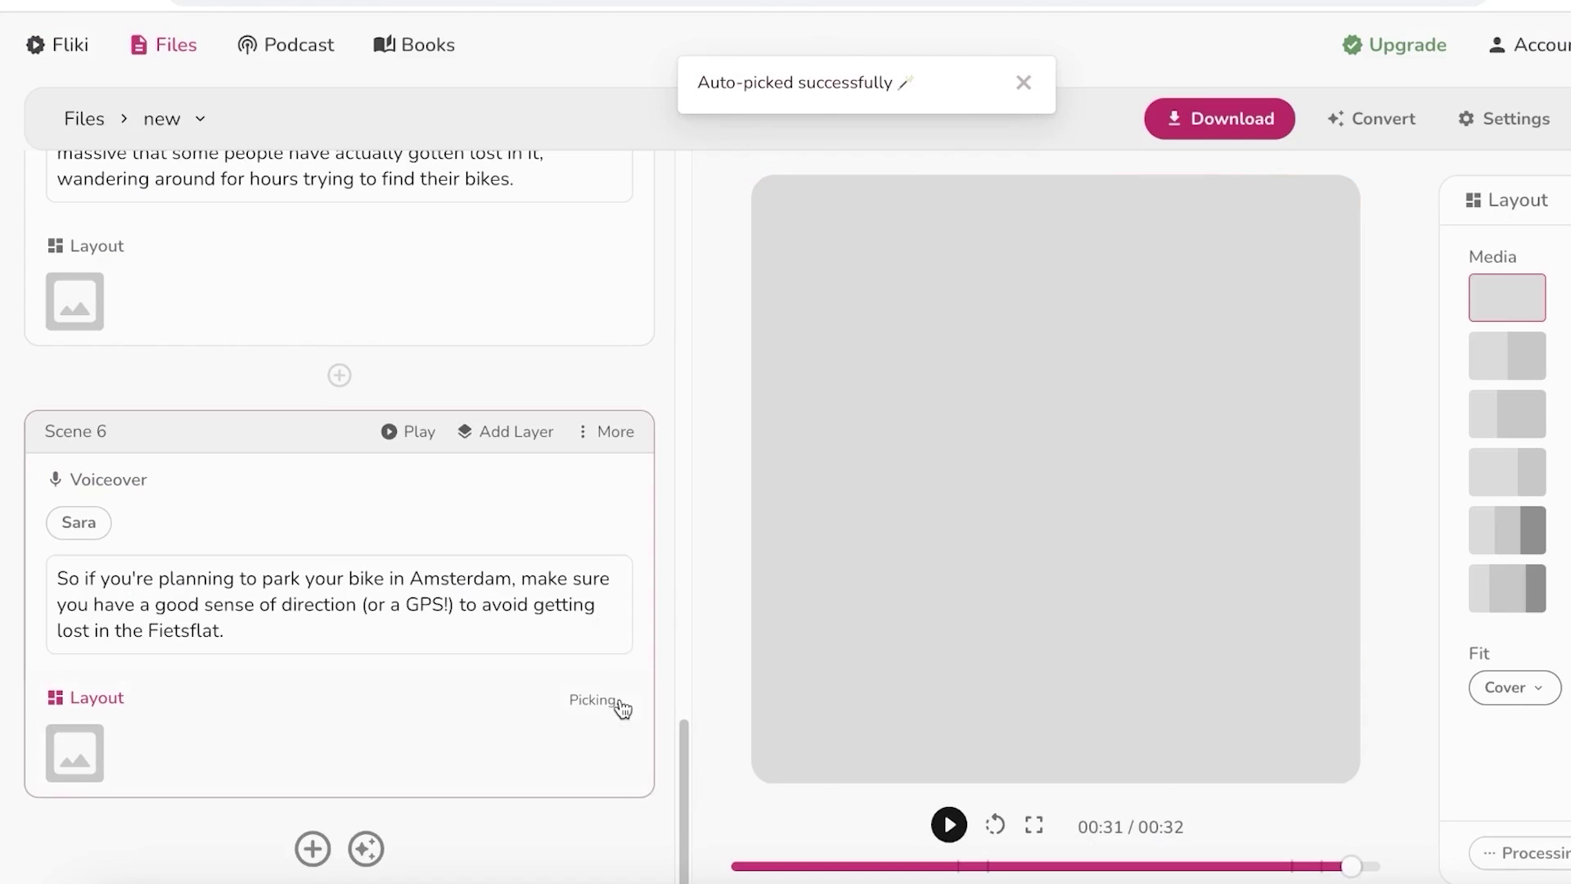
scroll(543, 437, "up", 8)
left_click(598, 614)
left_click(630, 417)
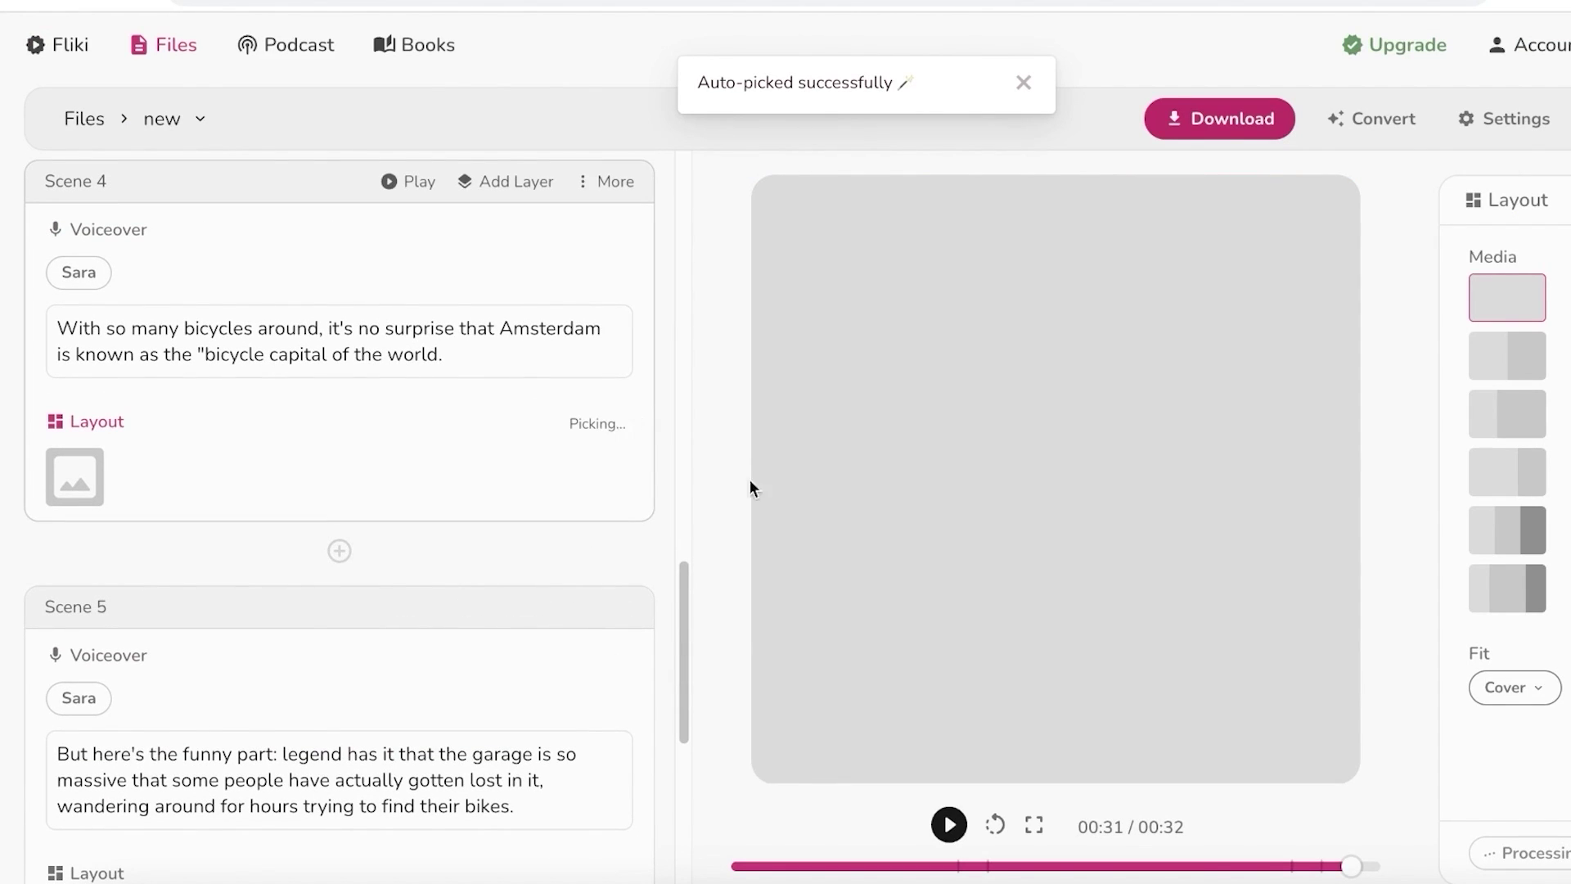
scroll(567, 514, "down", 8)
scroll(570, 522, "up", 8)
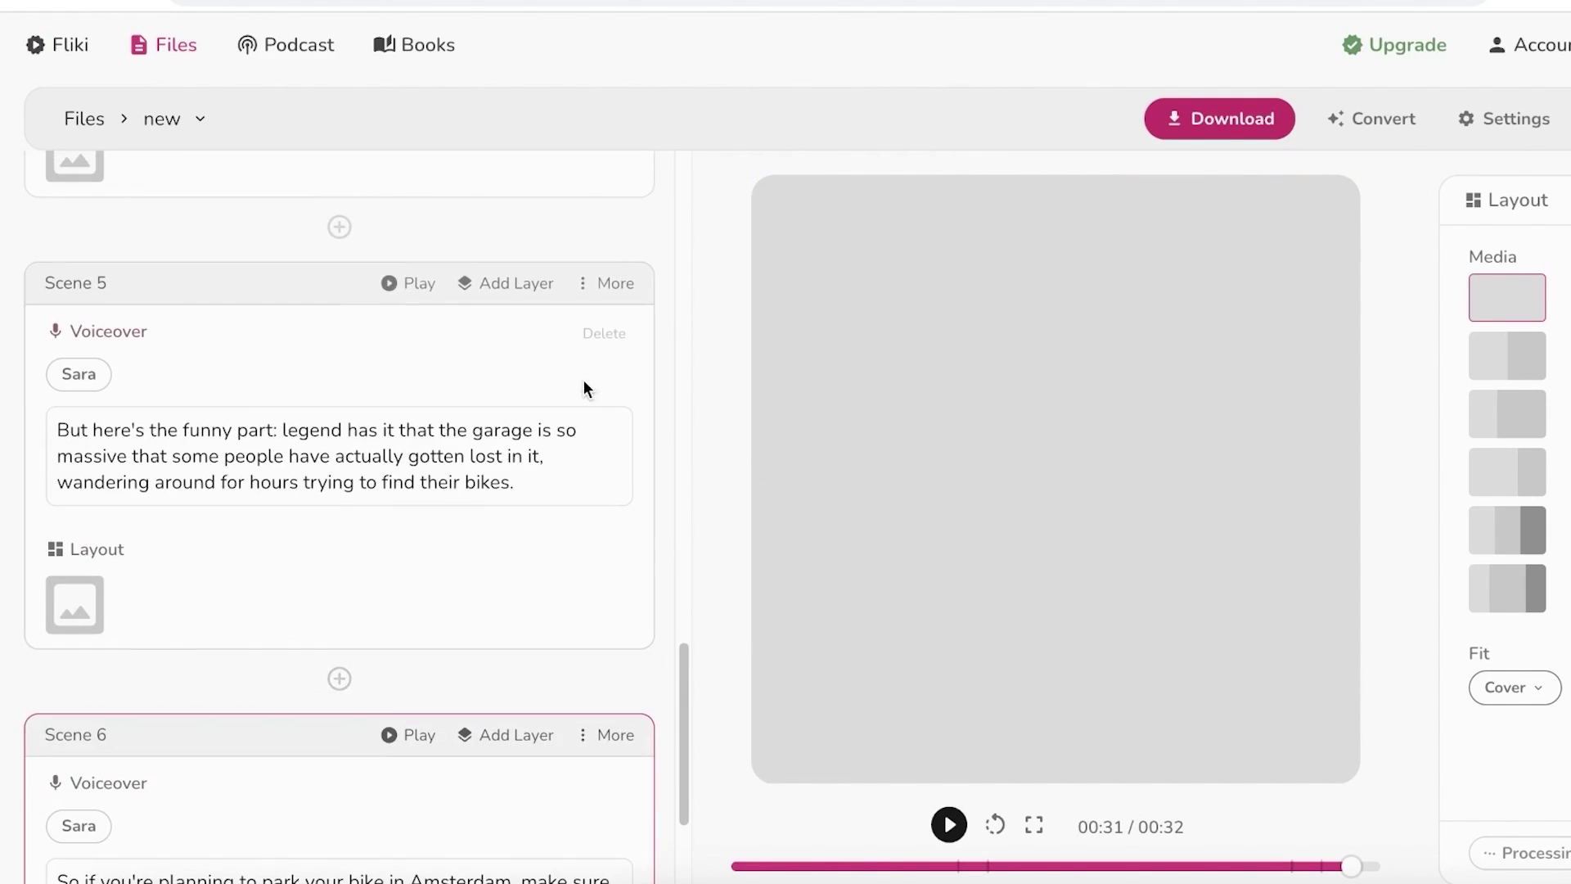
scroll(581, 572, "down", 3)
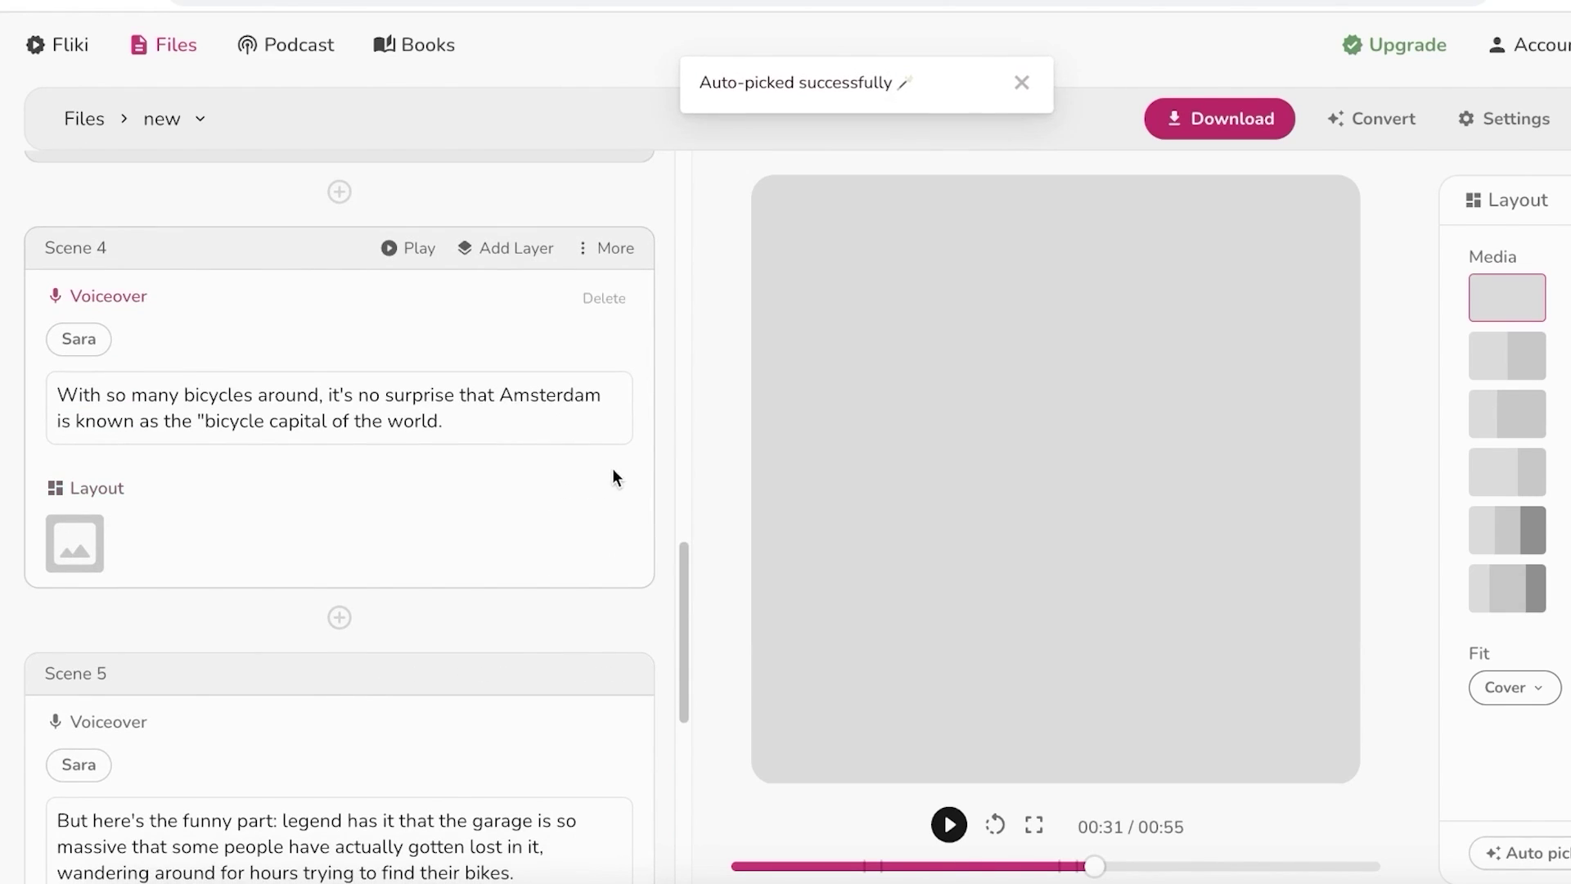
left_click(610, 488)
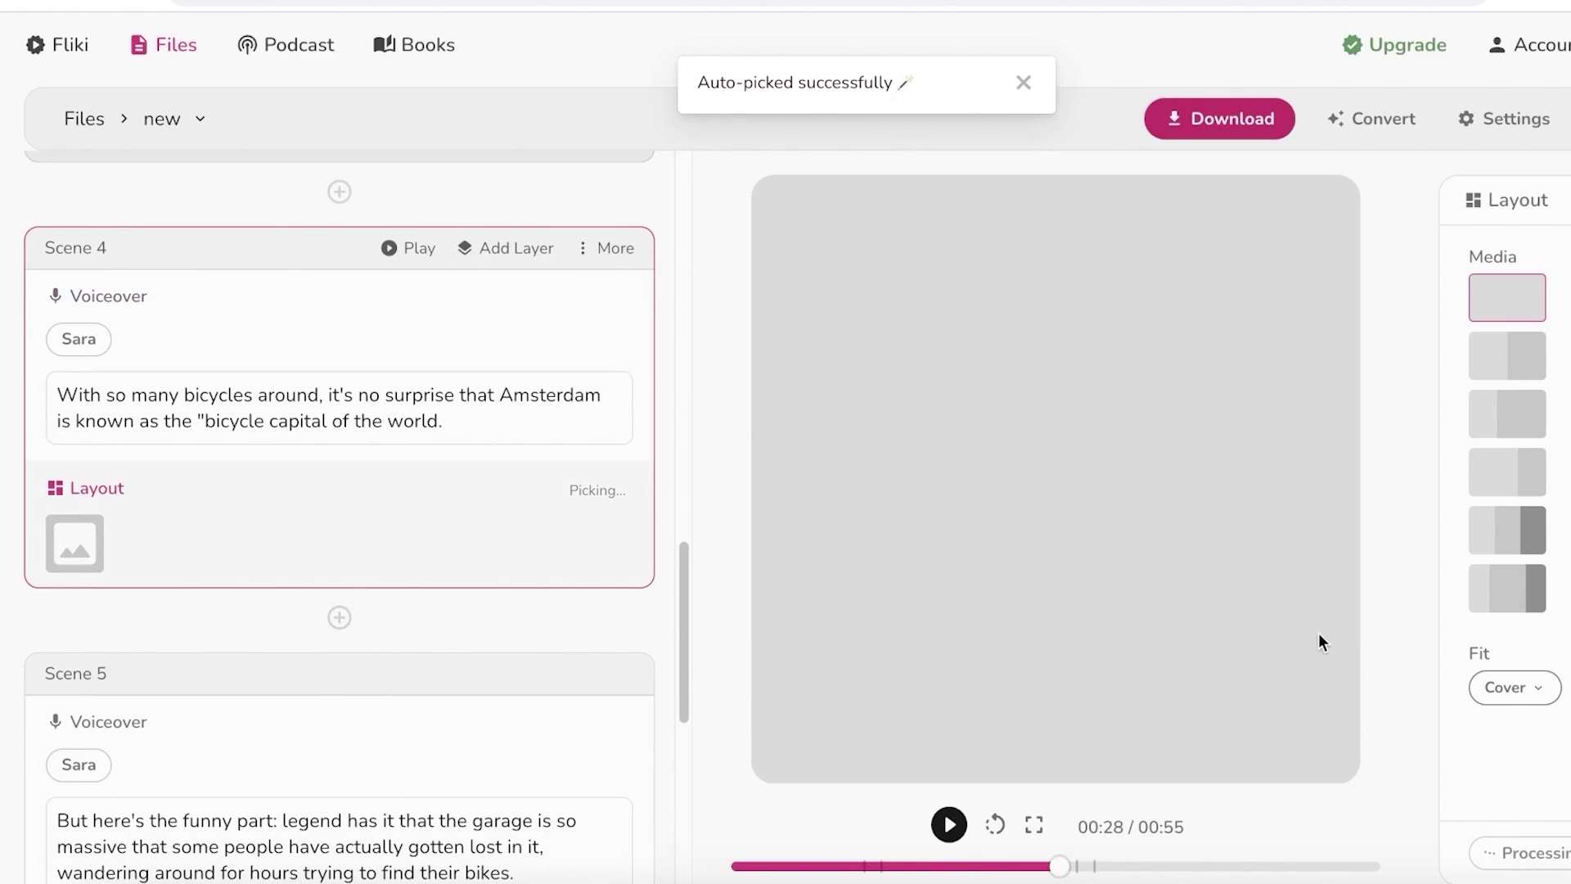
Step: Auto-pick media for Scene 5 and the remaining scenes, then check Scene 1's caption timing
scroll(536, 624, "up", 10)
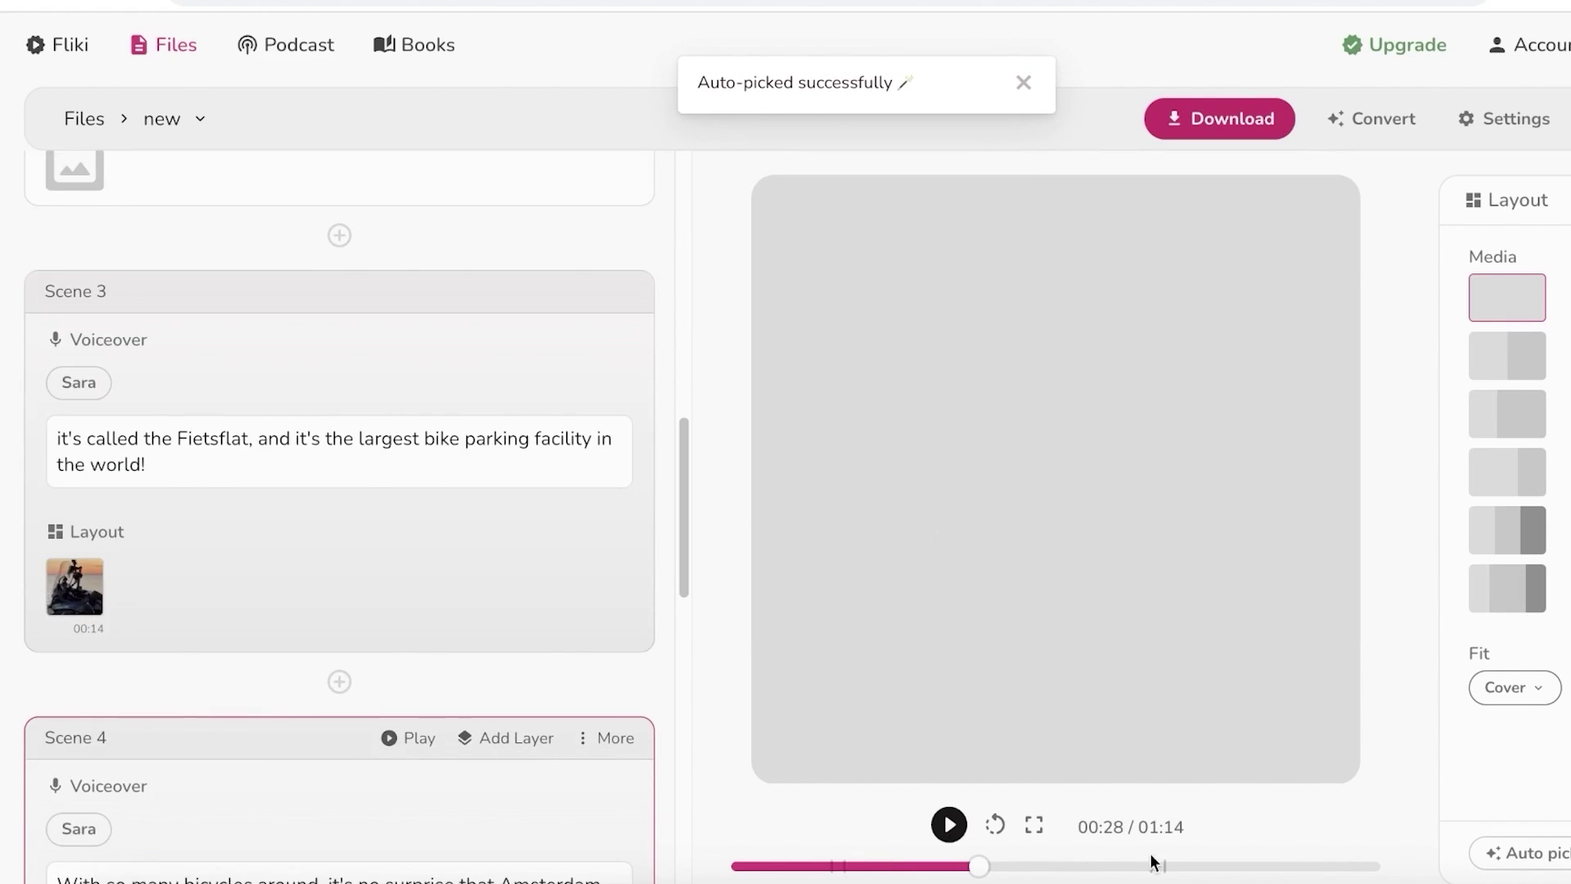
left_click(1550, 865)
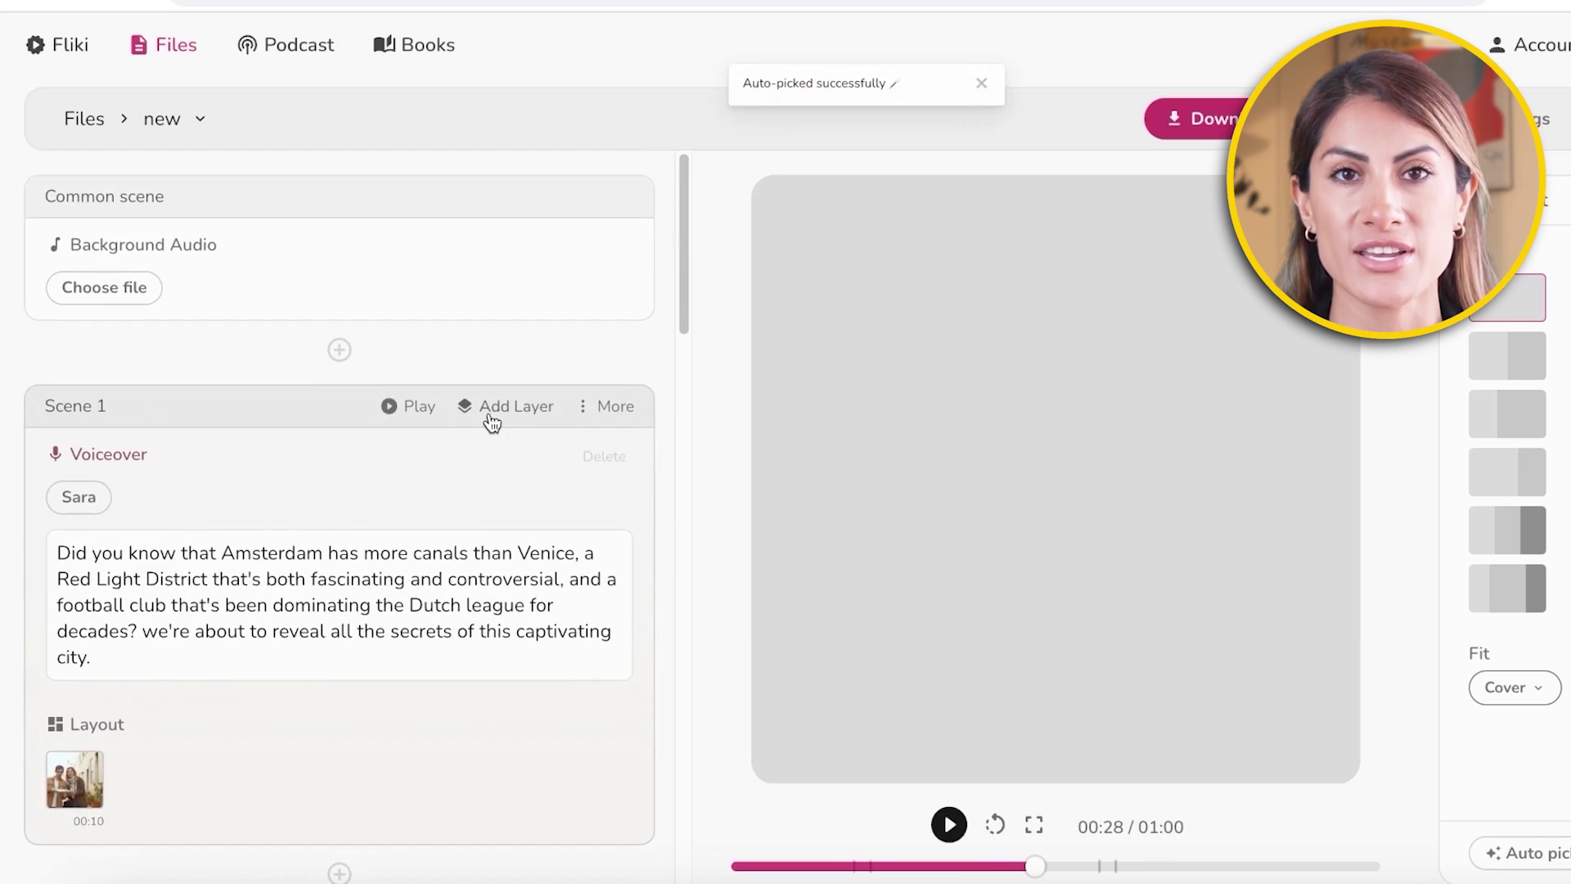
scroll(479, 433, "down", 8)
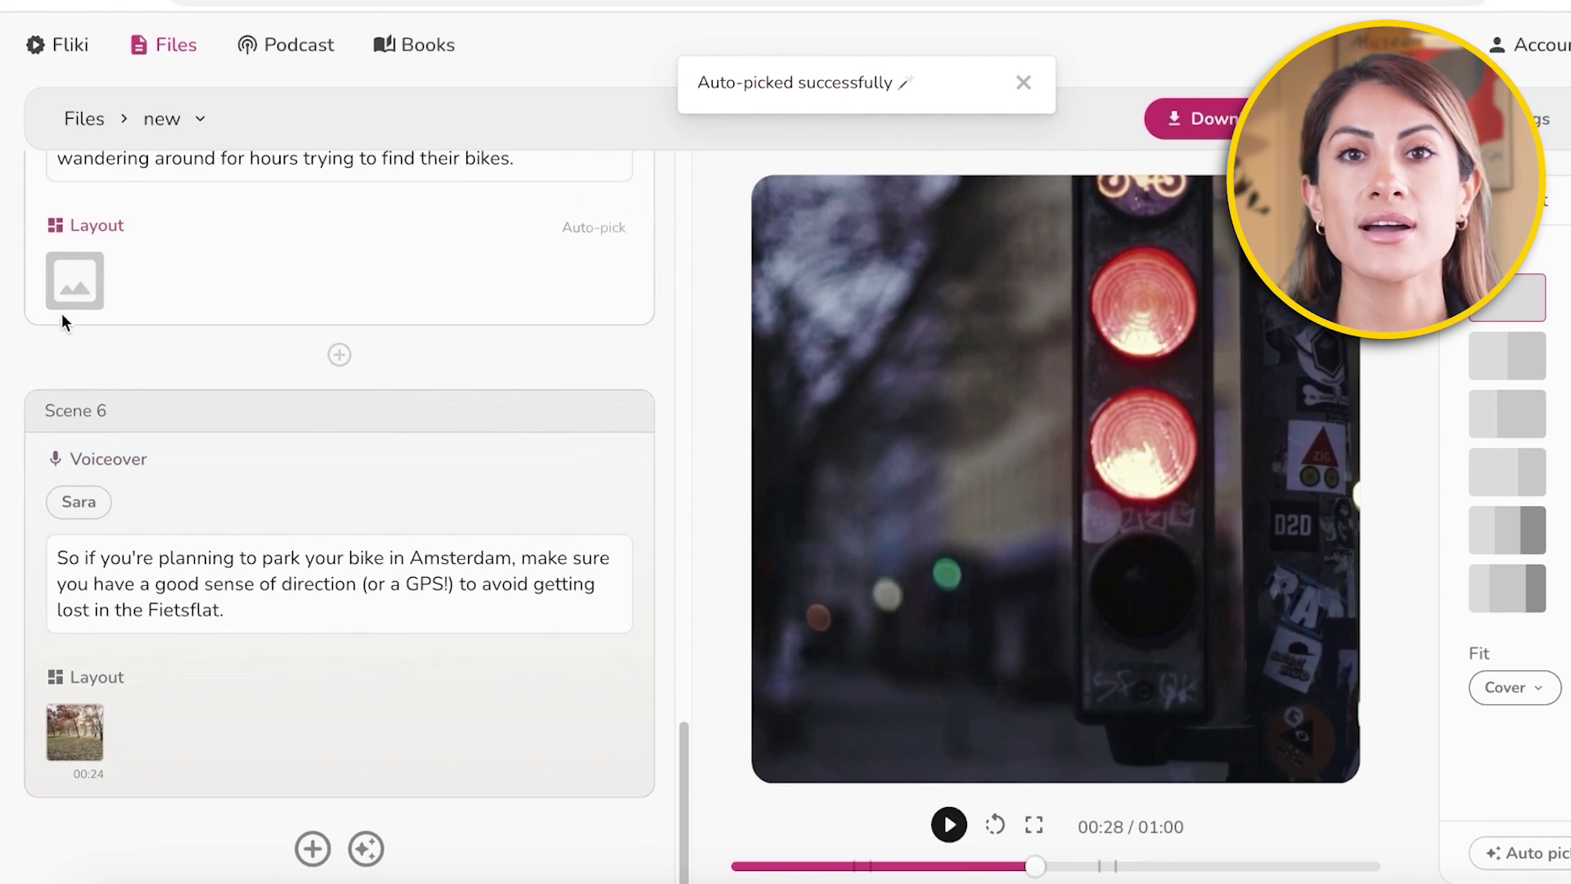
left_click(570, 237)
scroll(562, 266, "up", 10)
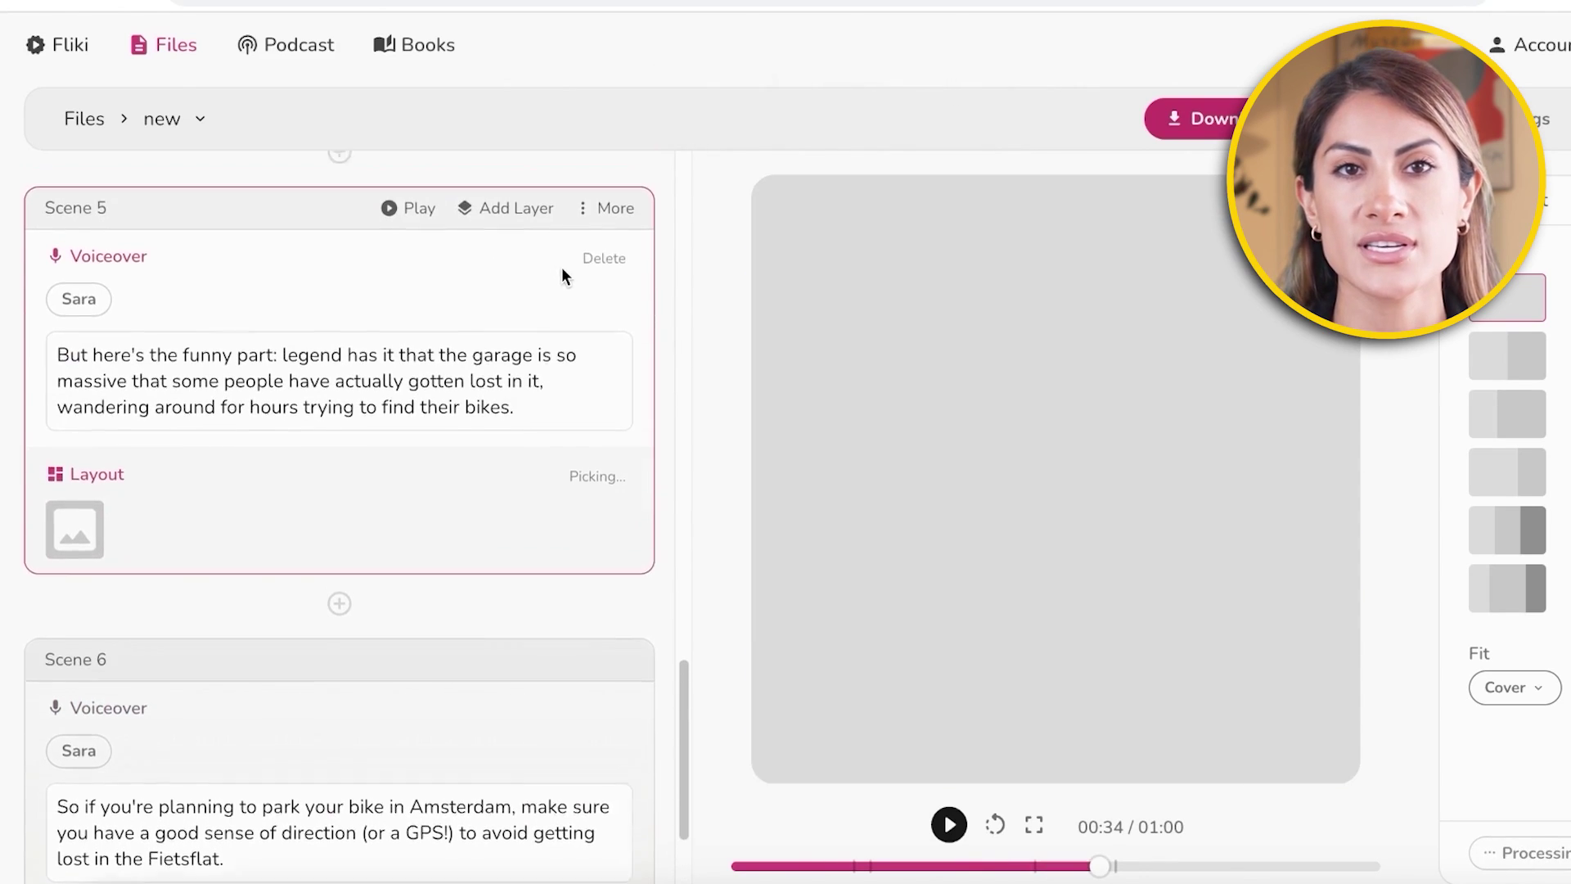
scroll(498, 458, "up", 15)
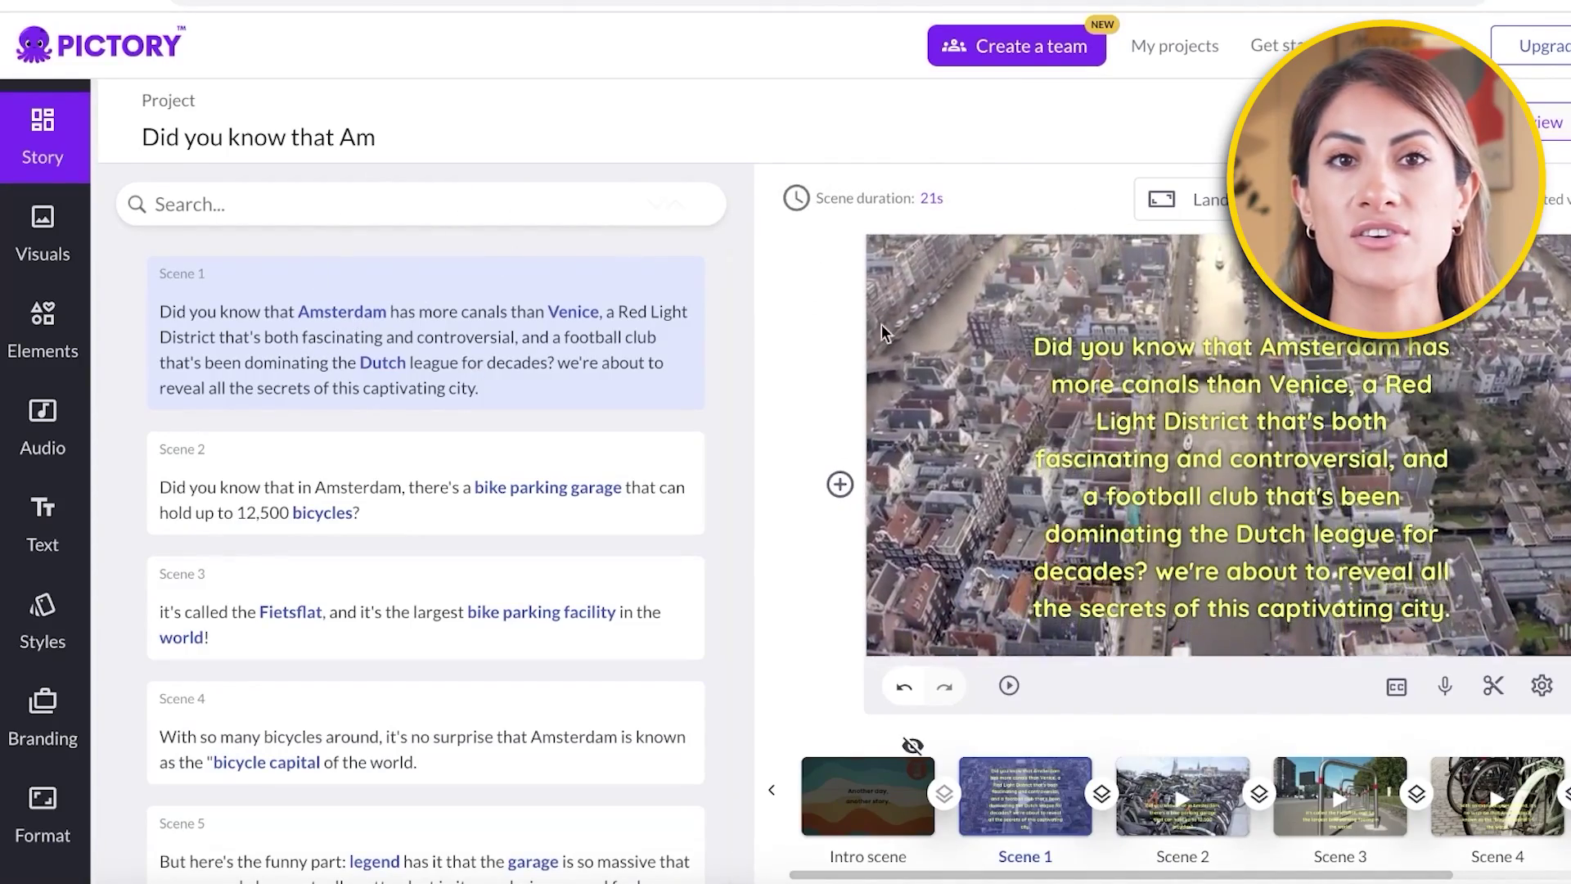
left_click(1239, 458)
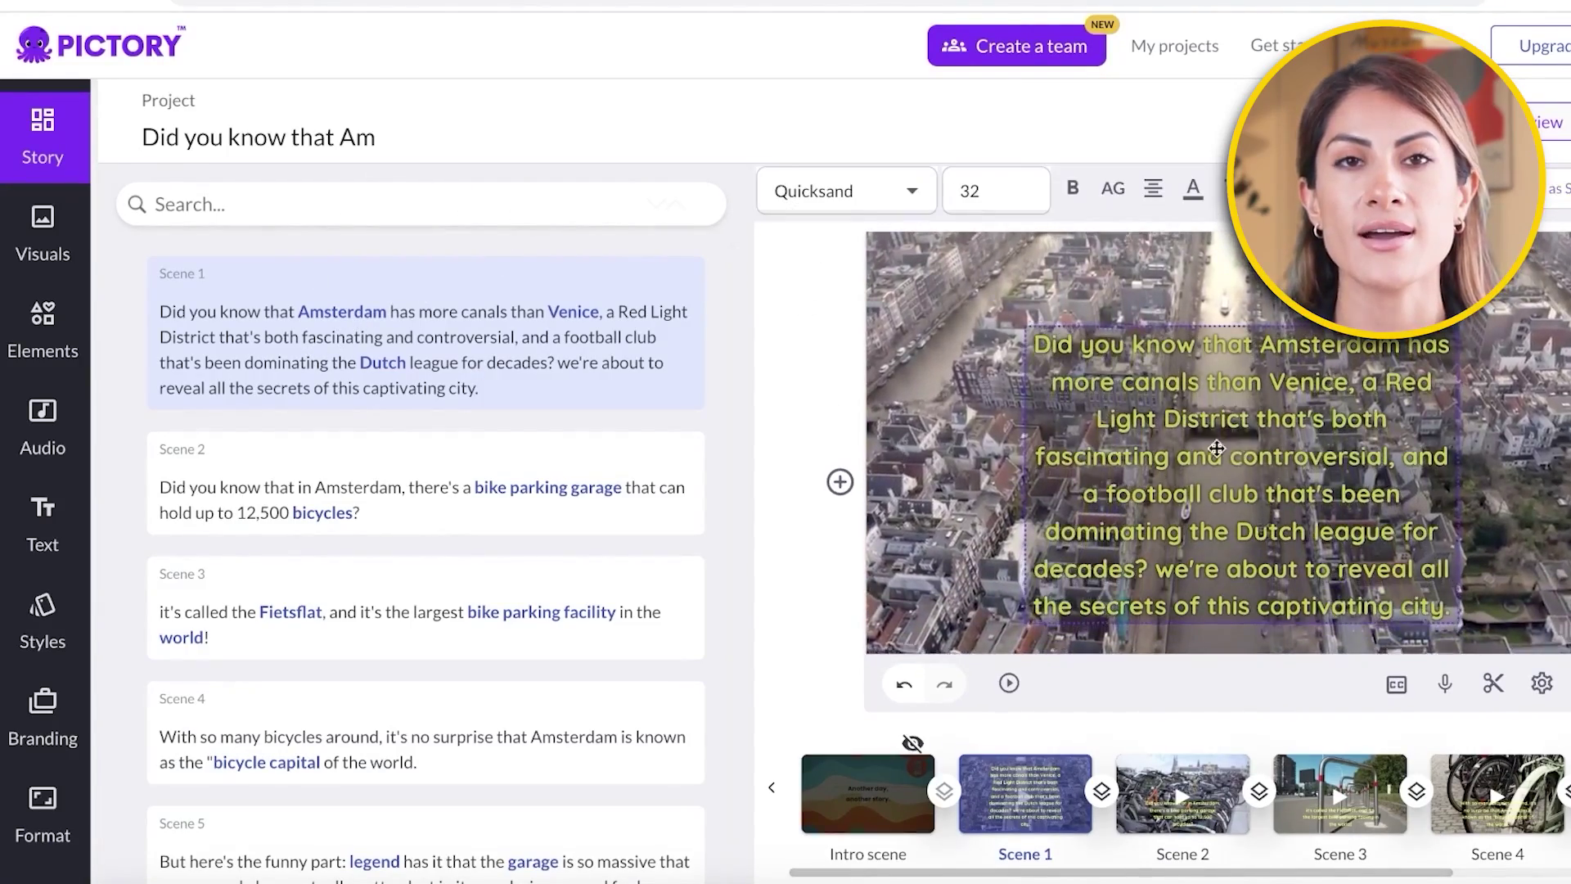
left_click(880, 198)
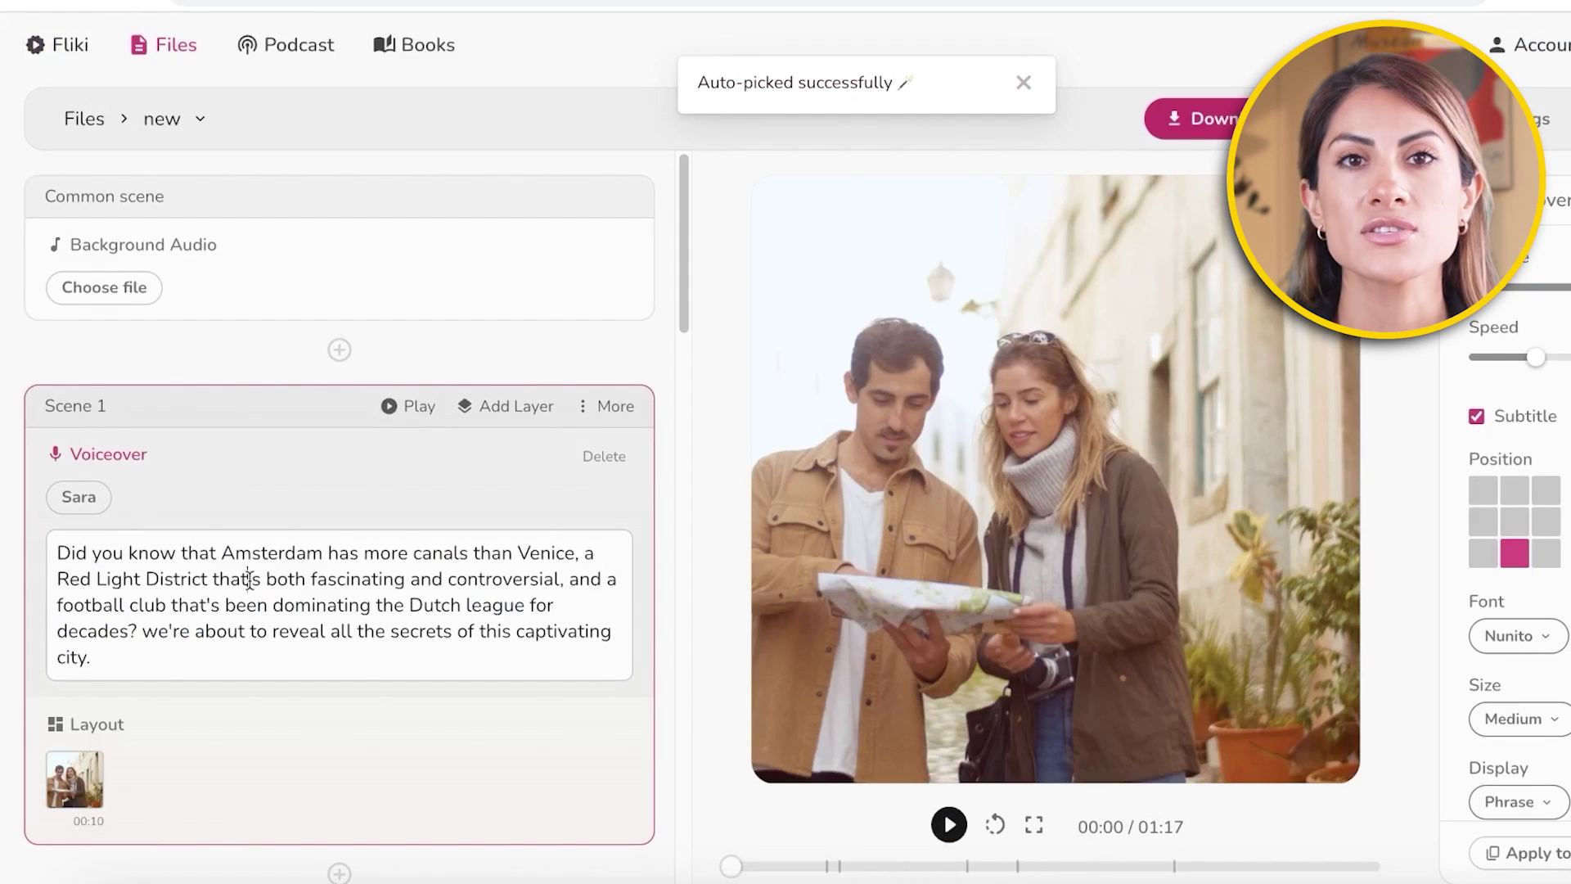
scroll(245, 577, "down", 5)
scroll(370, 523, "up", 3)
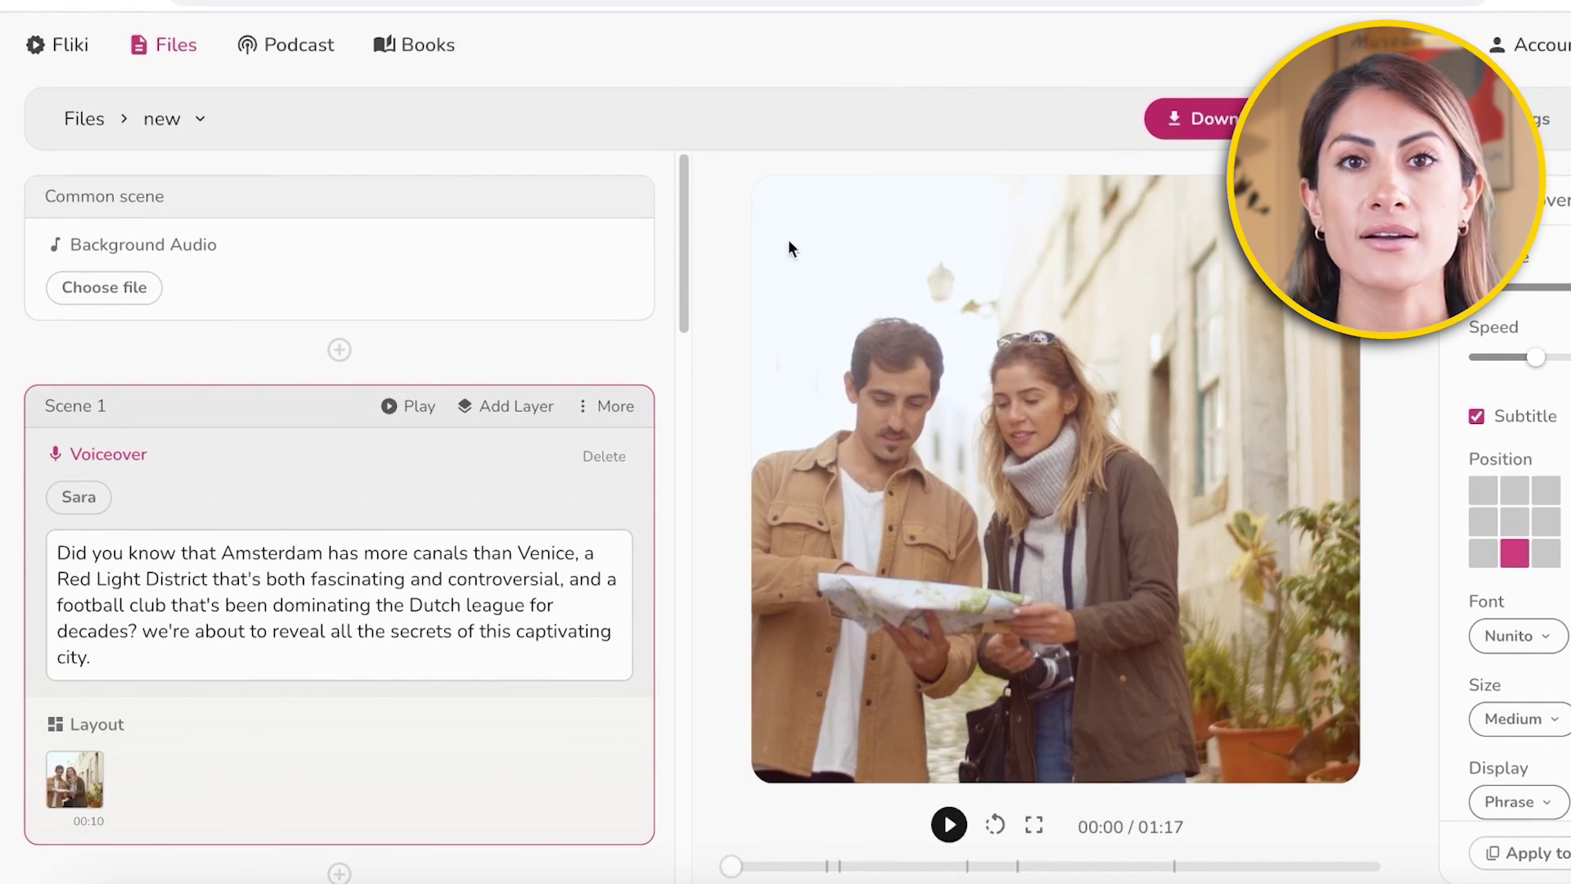
scroll(168, 477, "down", 3)
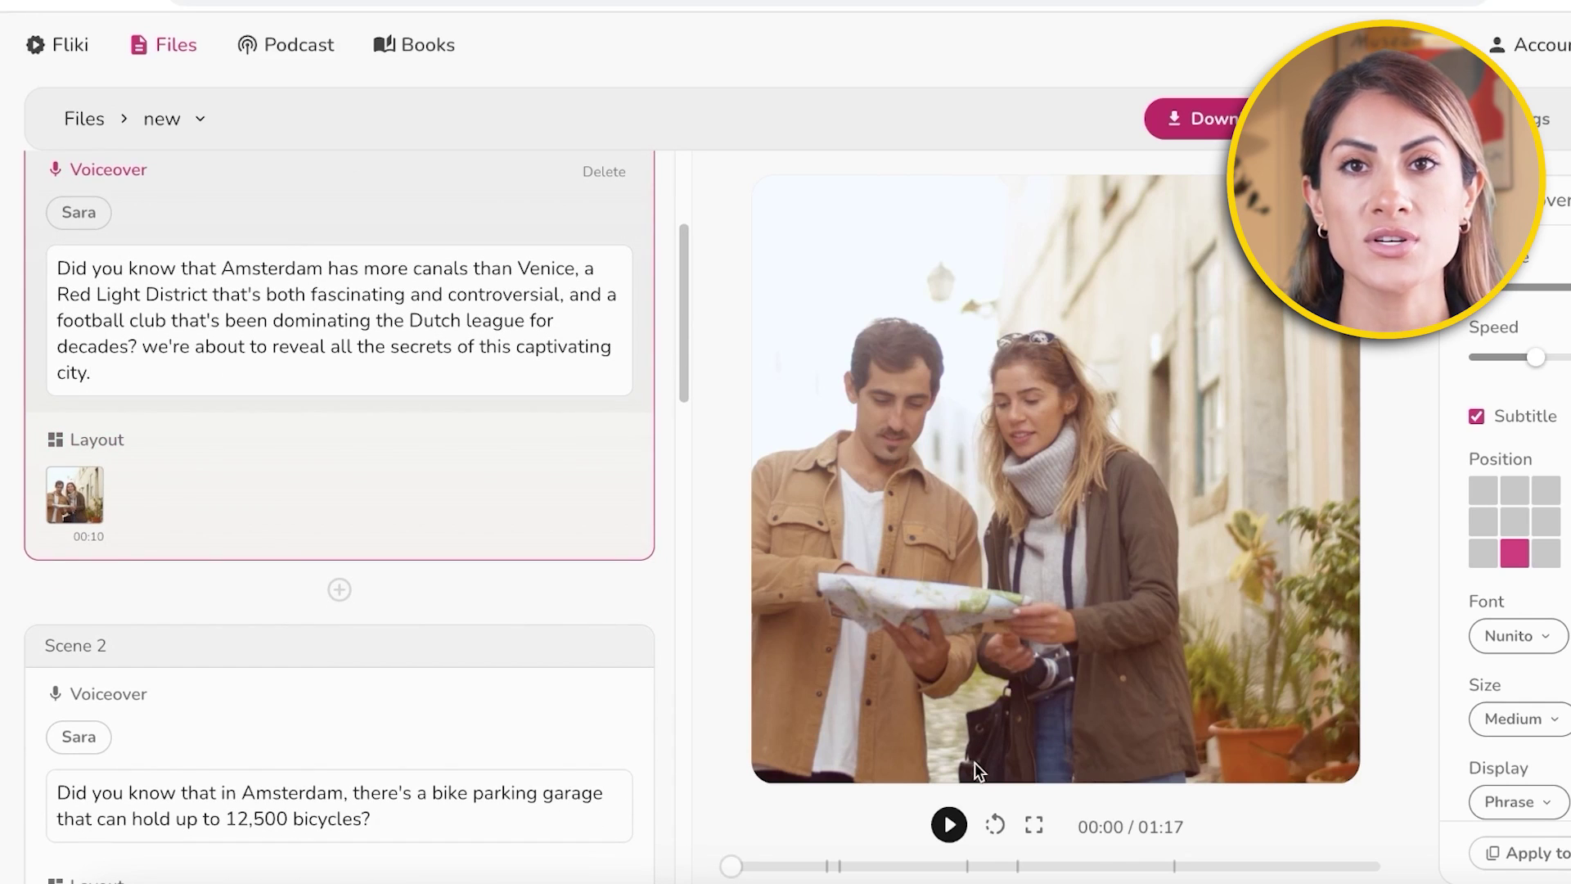
left_click(996, 827)
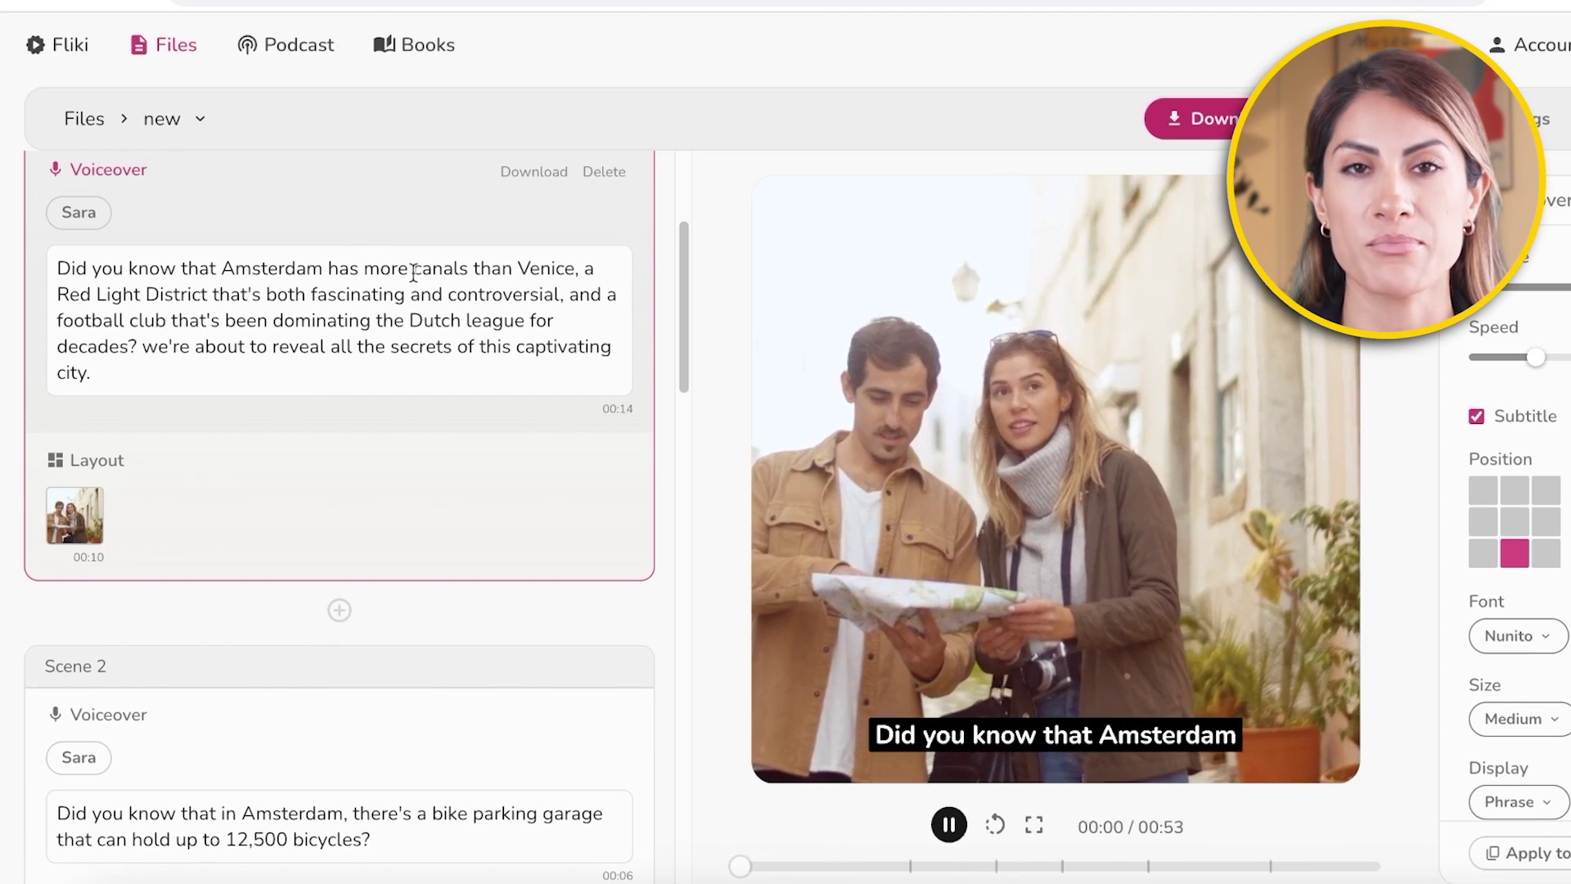
left_click(945, 826)
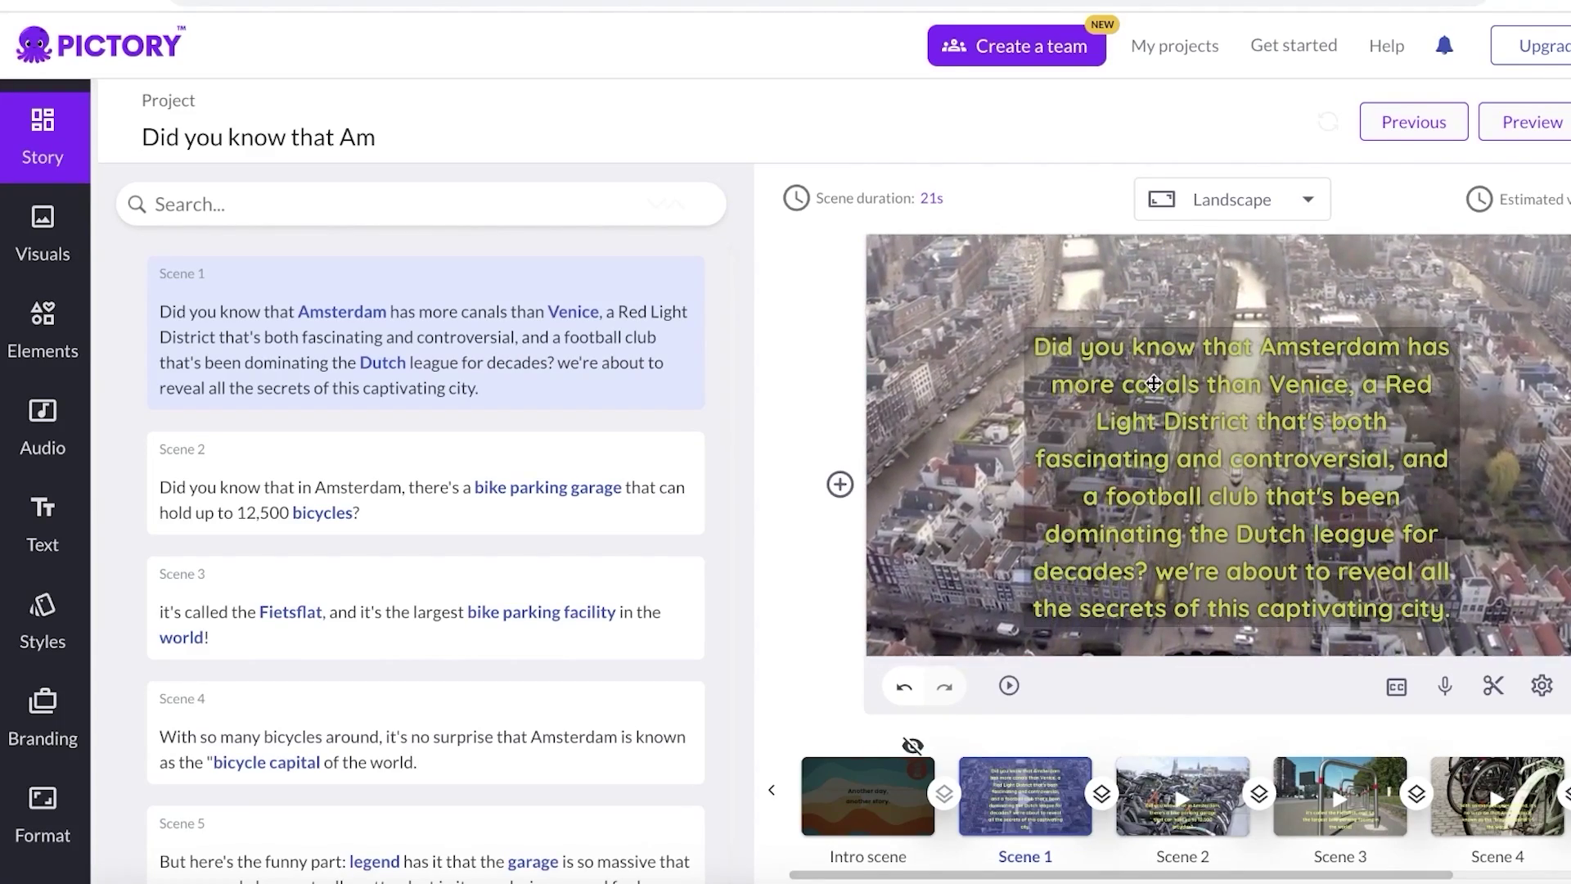
Step: Split the opening scene after 'Venice', 'football club' and 'decades?' into four scenes
left_click(1153, 383)
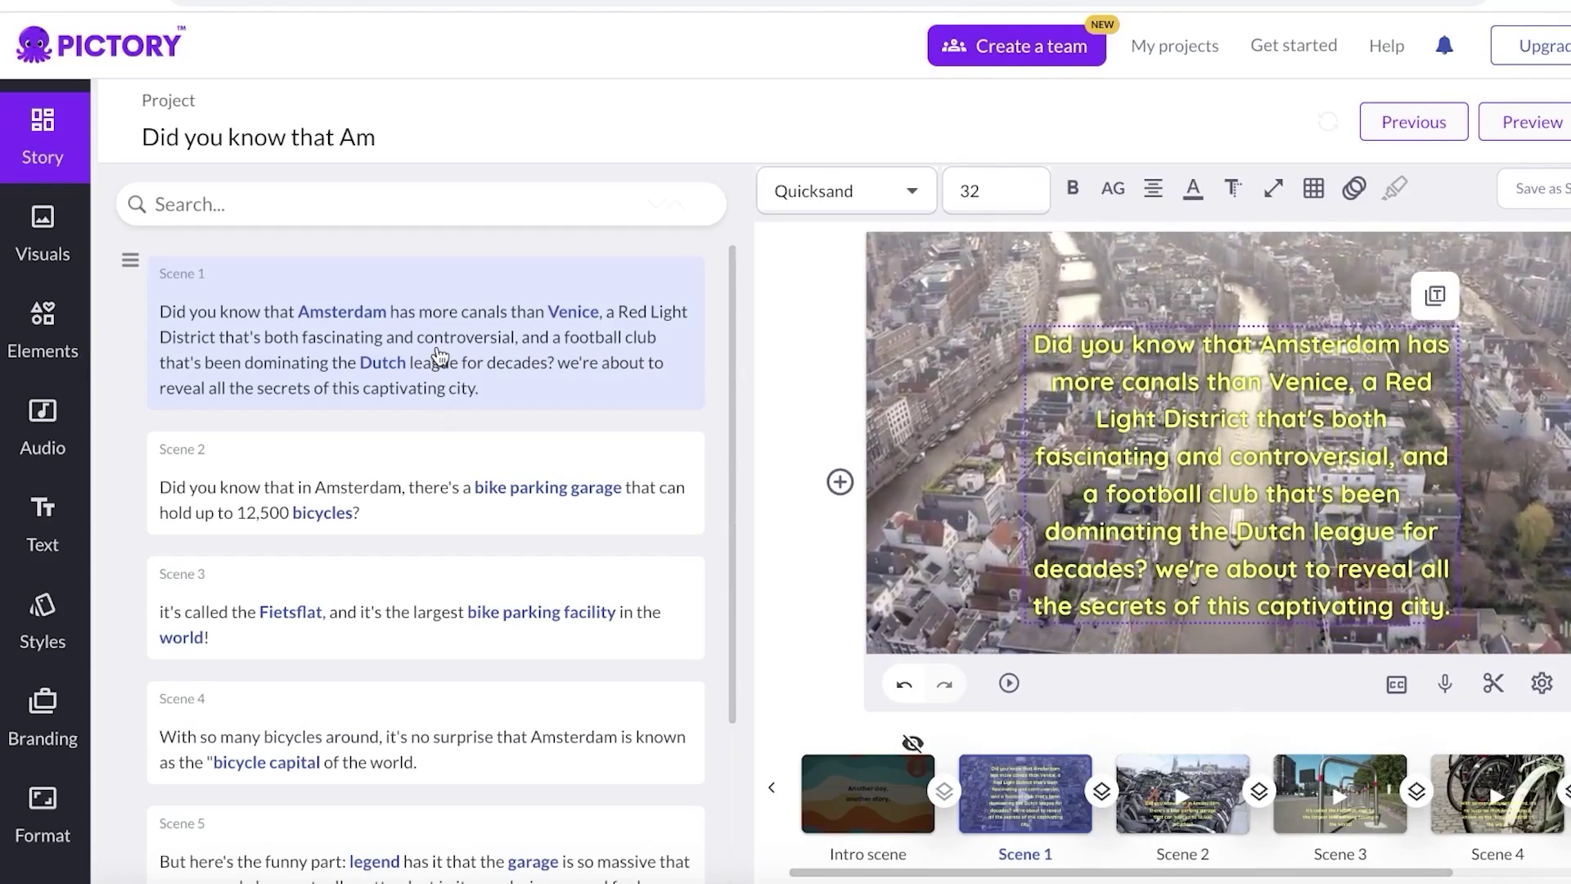
left_click(603, 311)
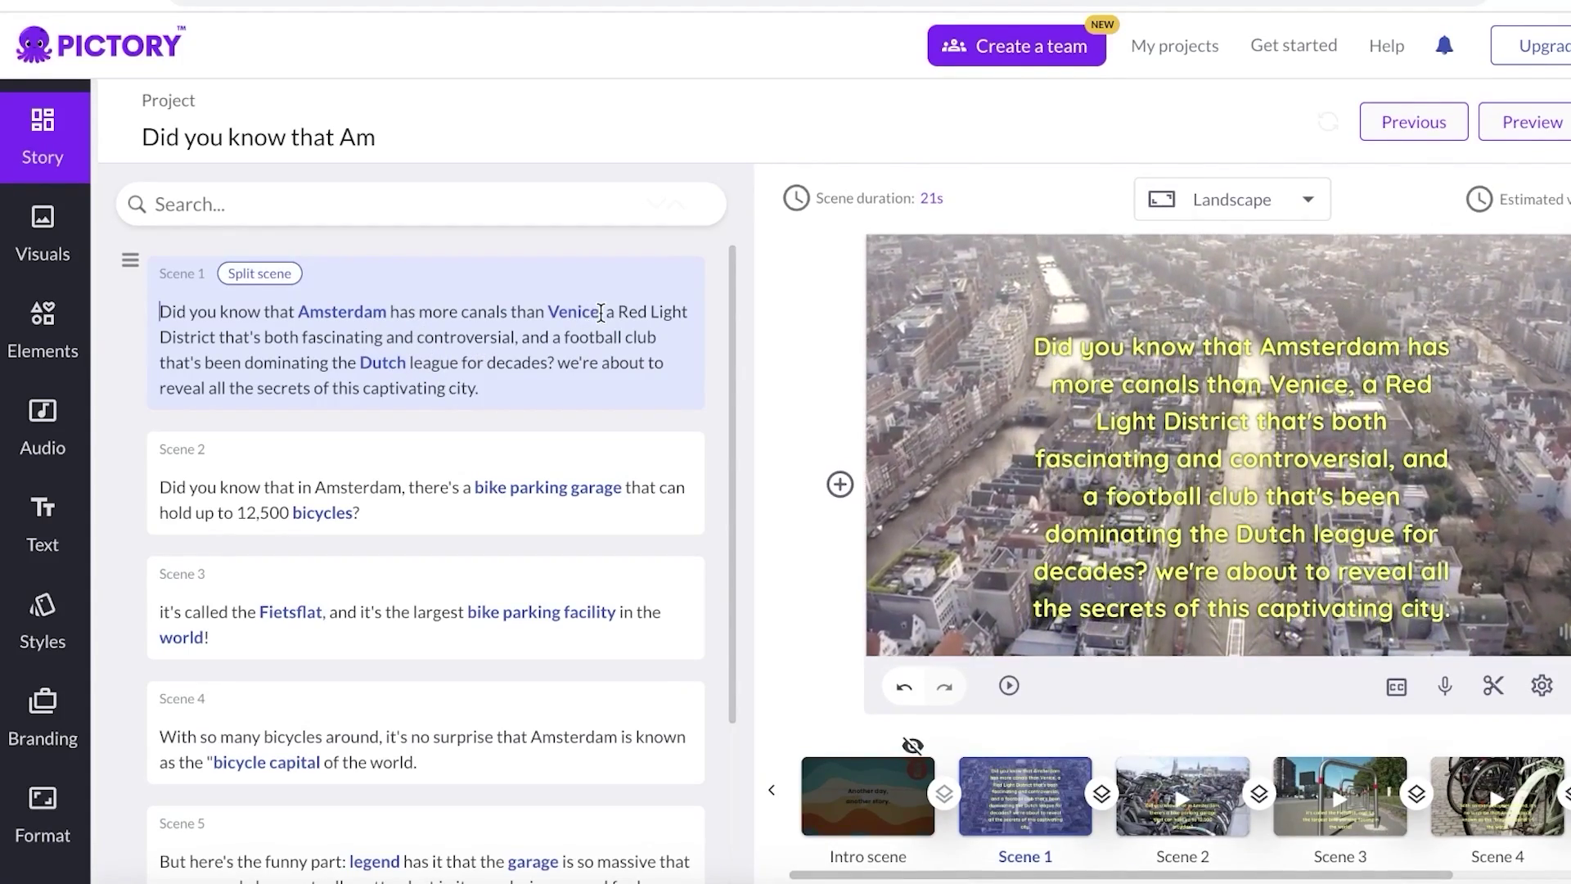
left_click(280, 274)
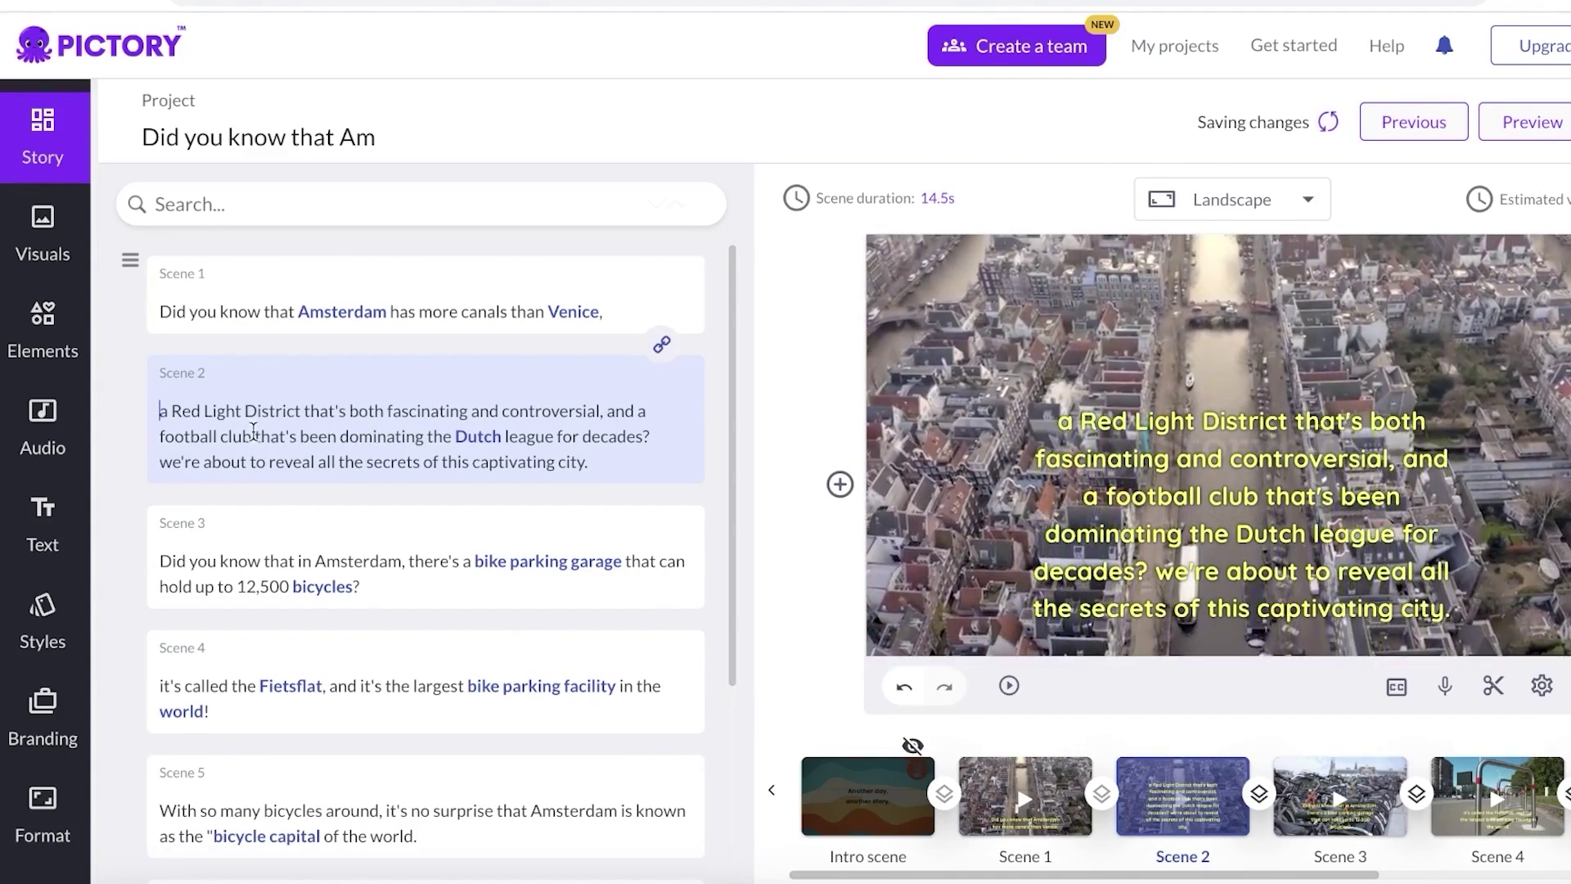
left_click(252, 436)
left_click(259, 372)
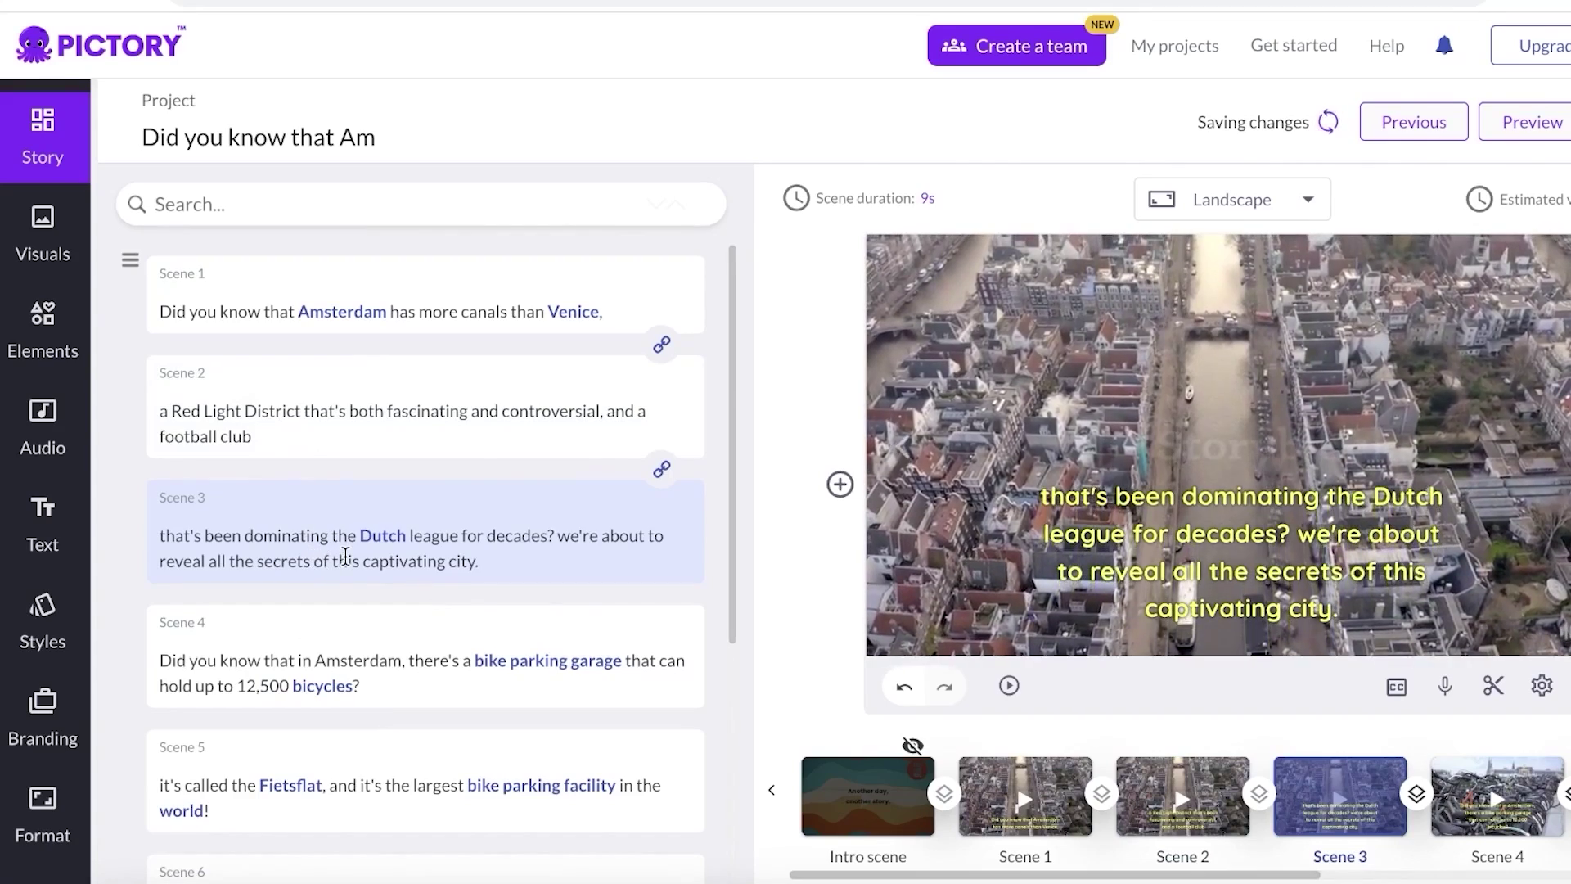
left_click(552, 540)
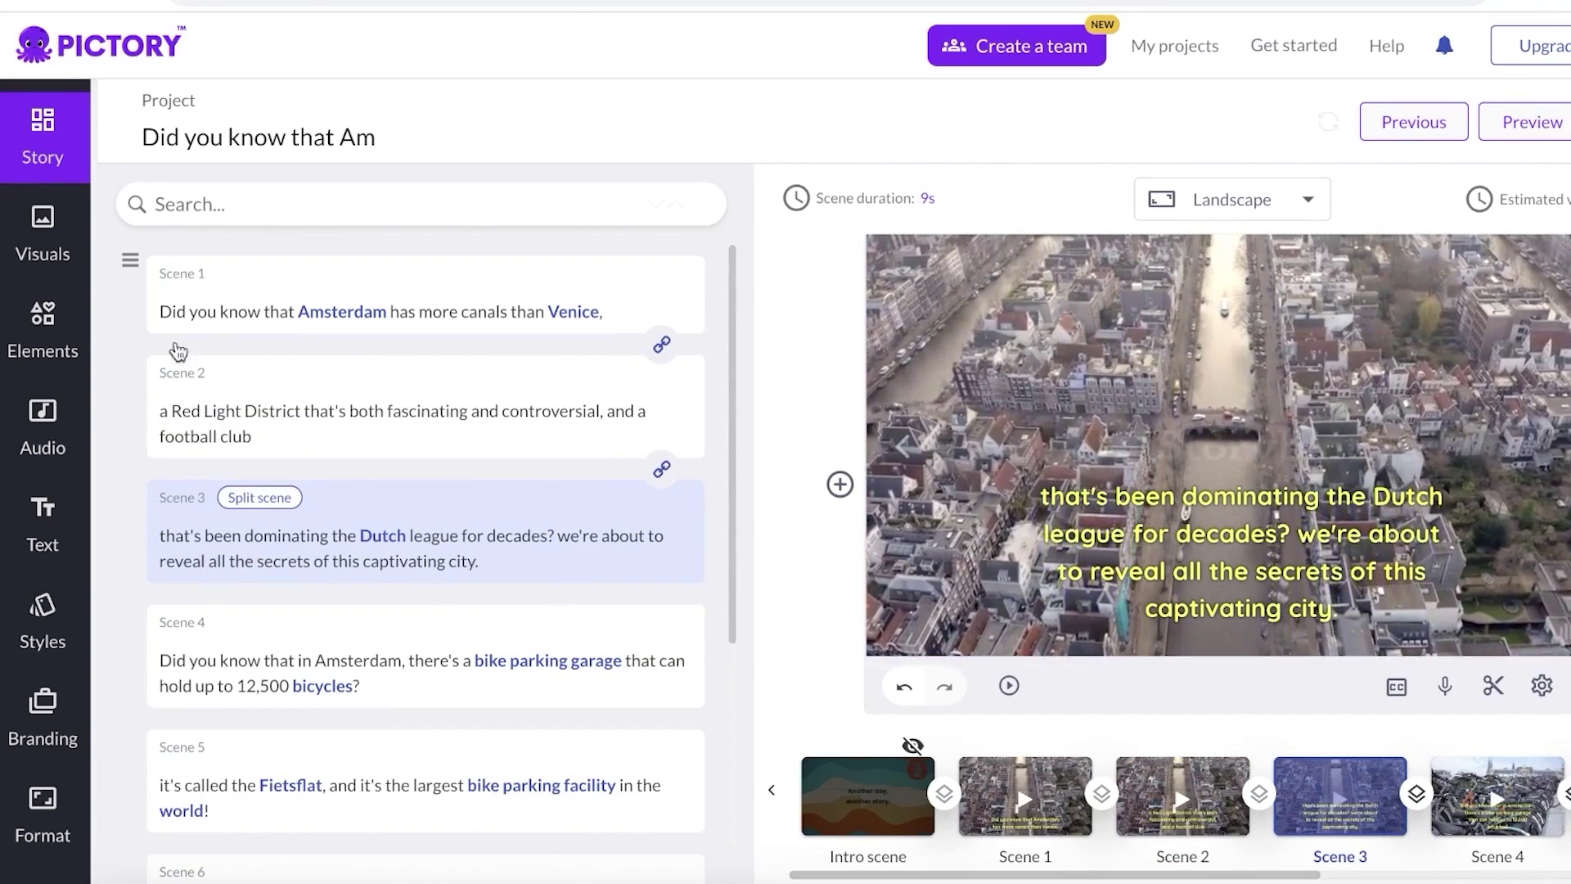
left_click(259, 497)
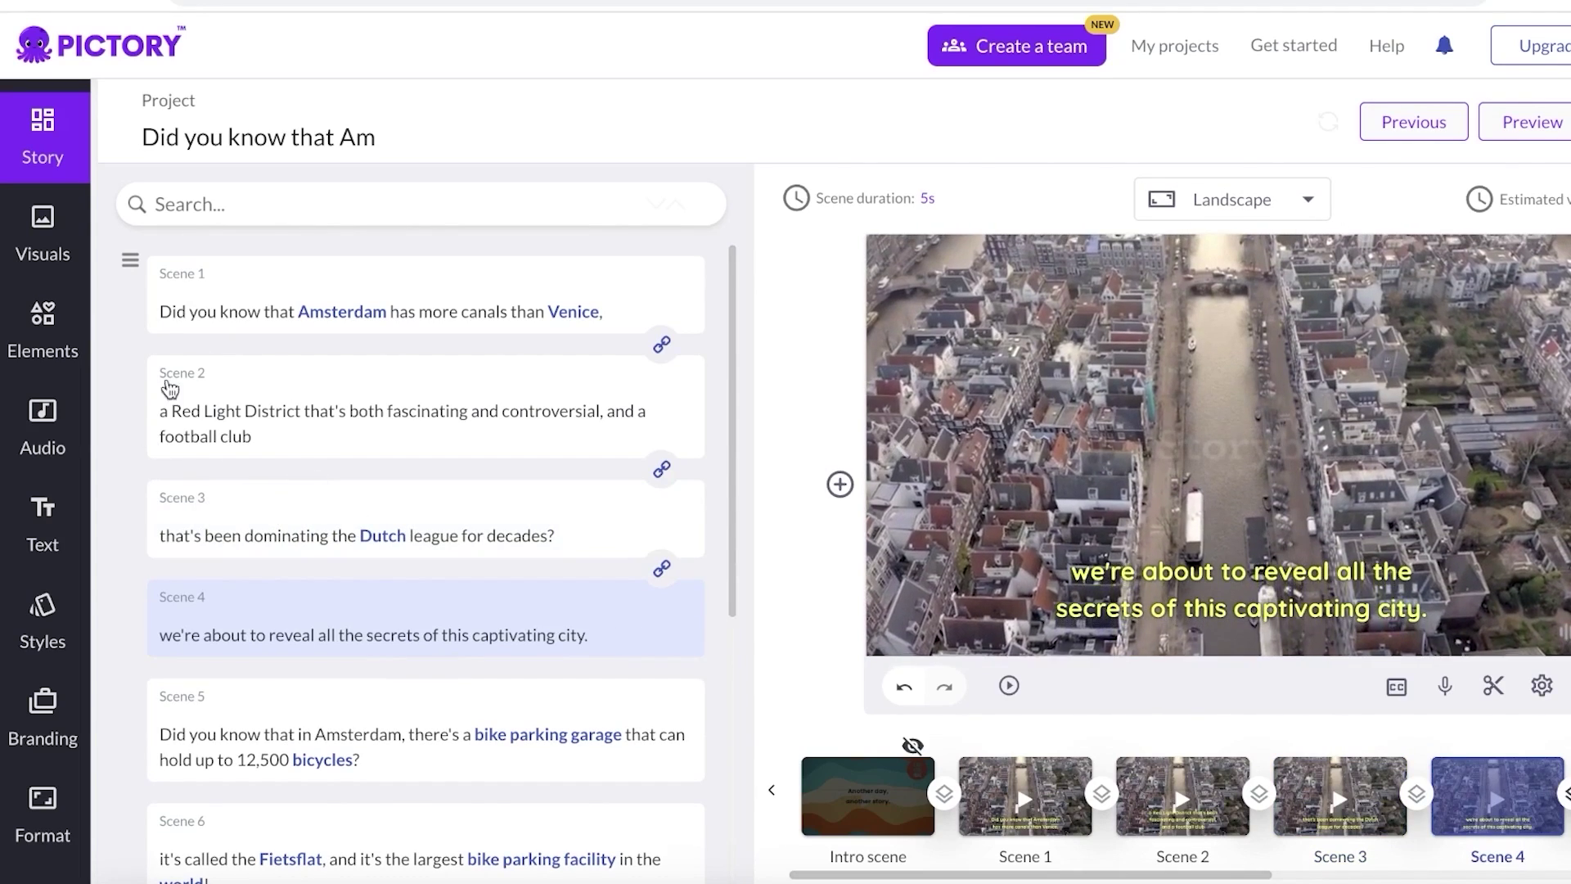
left_click(303, 348)
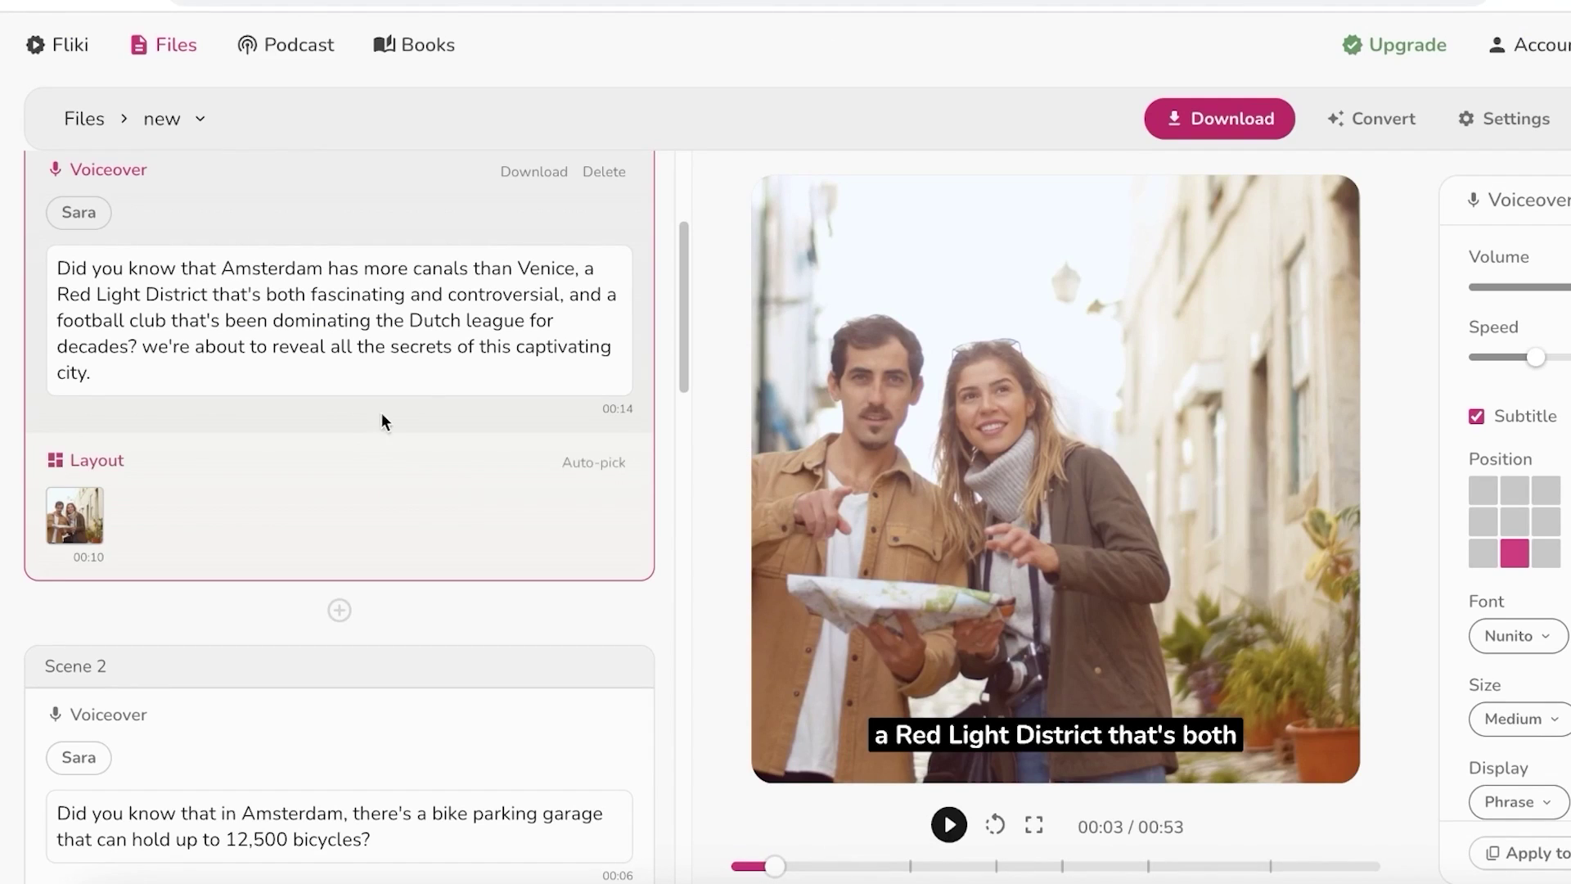
Step: Auto-pick new media for Scene 2's bike-garage line in Fliki
scroll(401, 405, "up", 3)
scroll(327, 409, "down", 8)
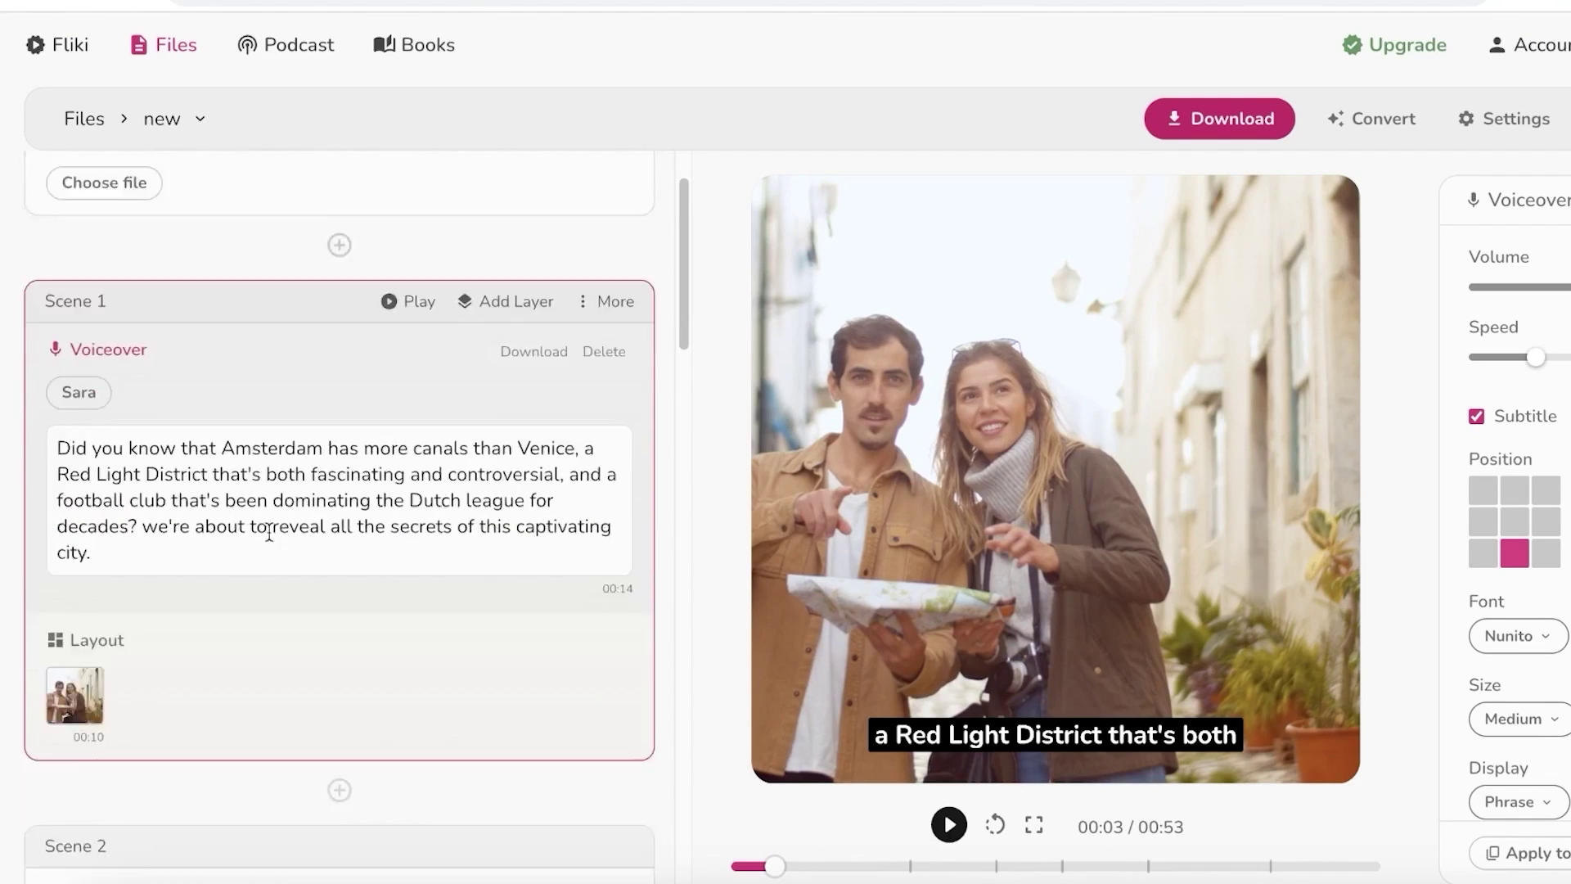
left_click(82, 557)
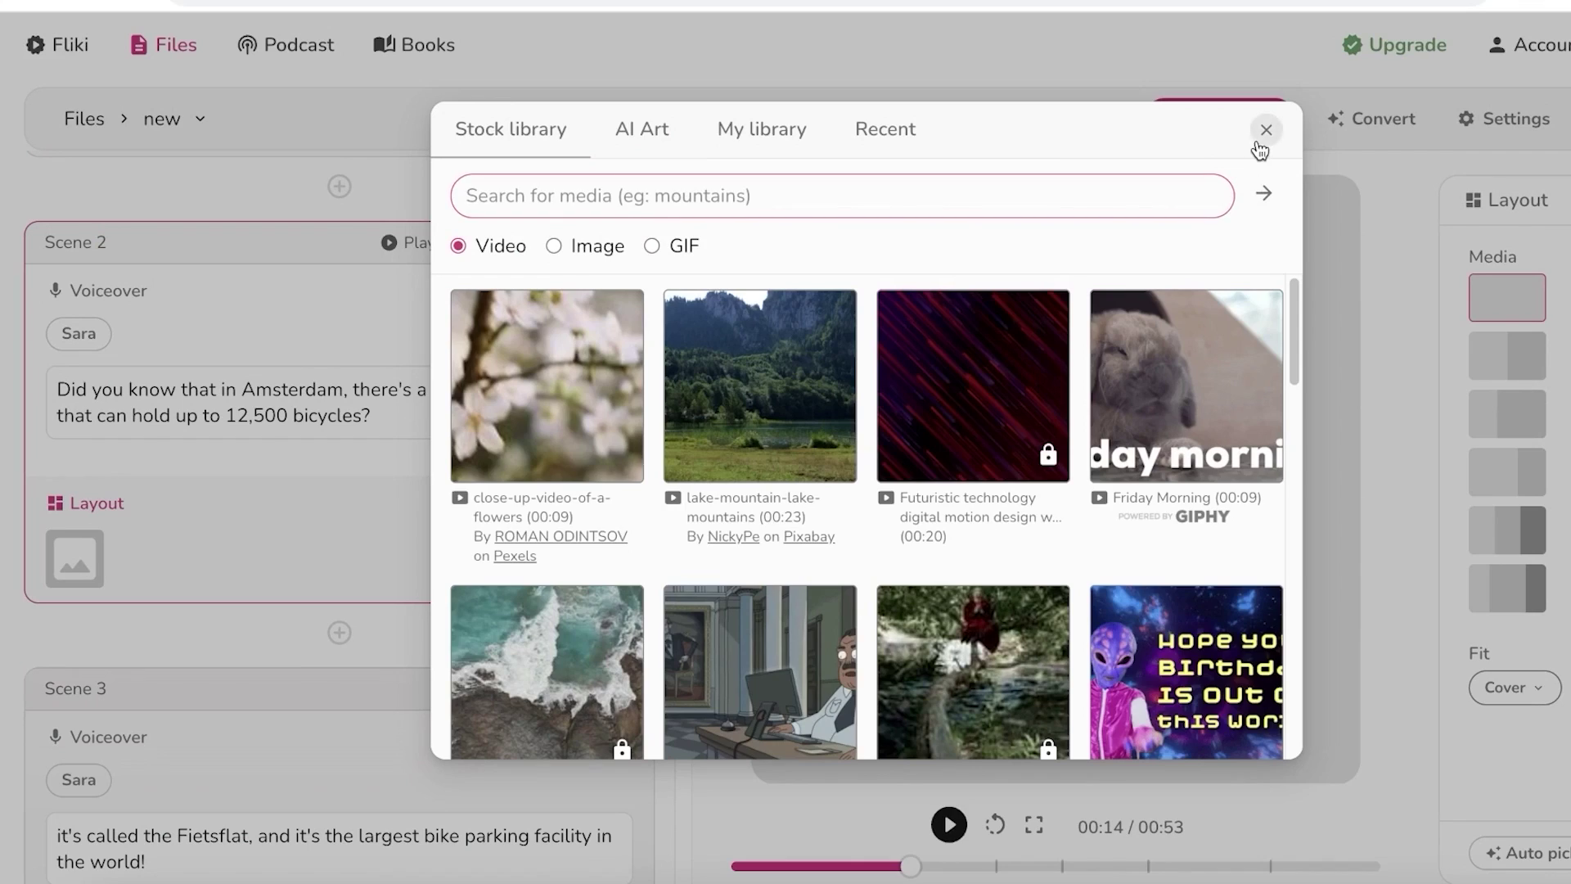
left_click(1266, 131)
left_click(581, 504)
scroll(565, 531, "down", 3)
scroll(528, 486, "up", 3)
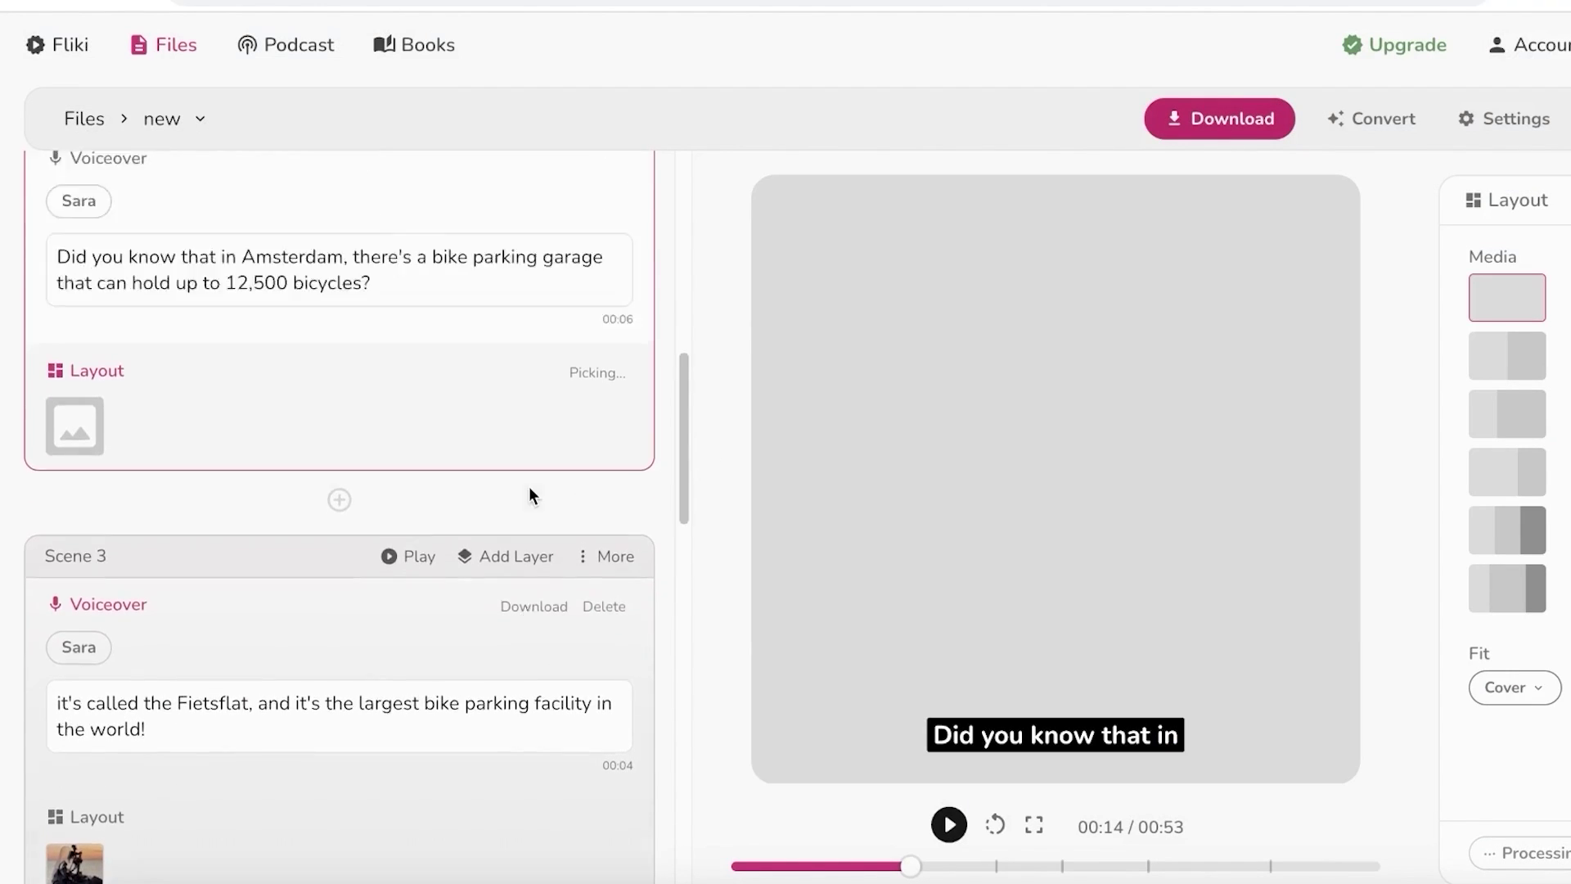
scroll(525, 458, "down", 7)
scroll(522, 483, "down", 4)
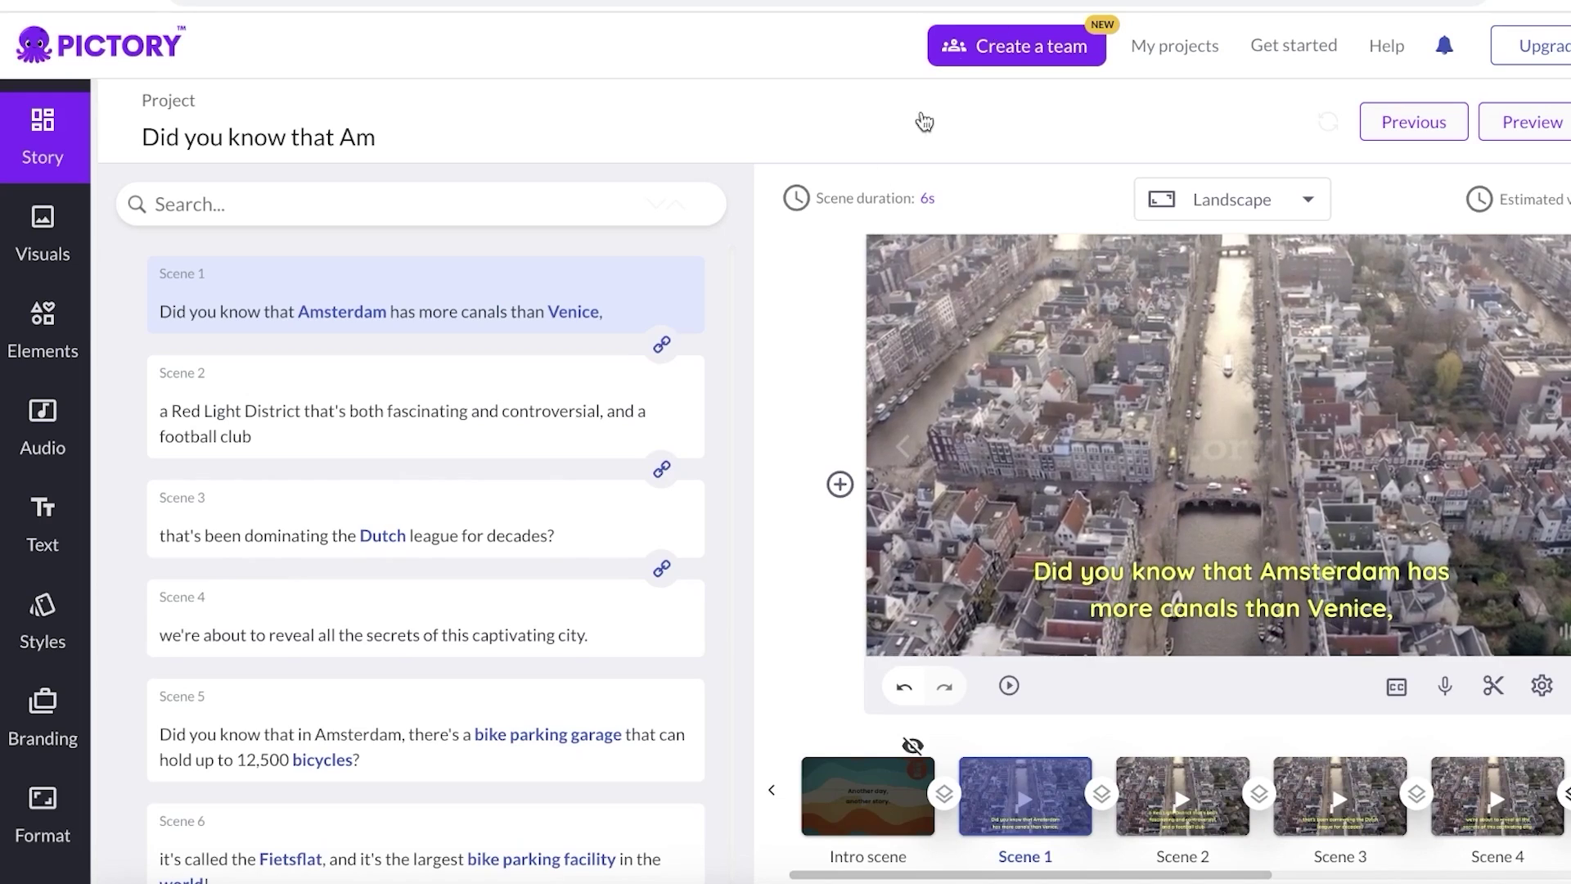
Step: Preview Pictory's Scenes 2 through 9 to compare their footage and captions
left_click(569, 411)
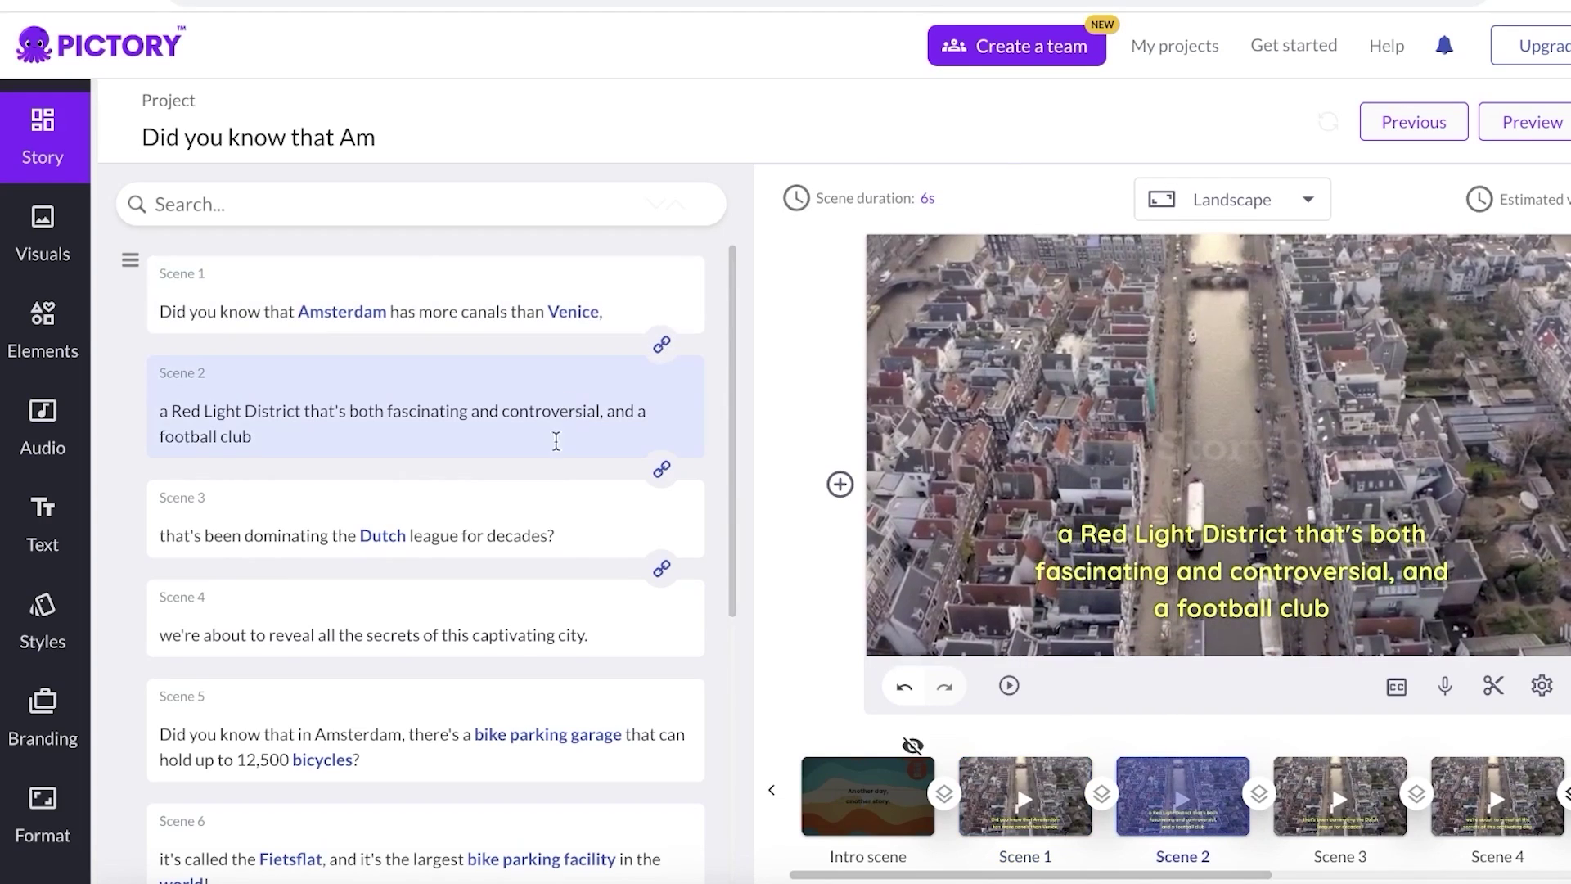
left_click(481, 535)
left_click(352, 720)
left_click(405, 640)
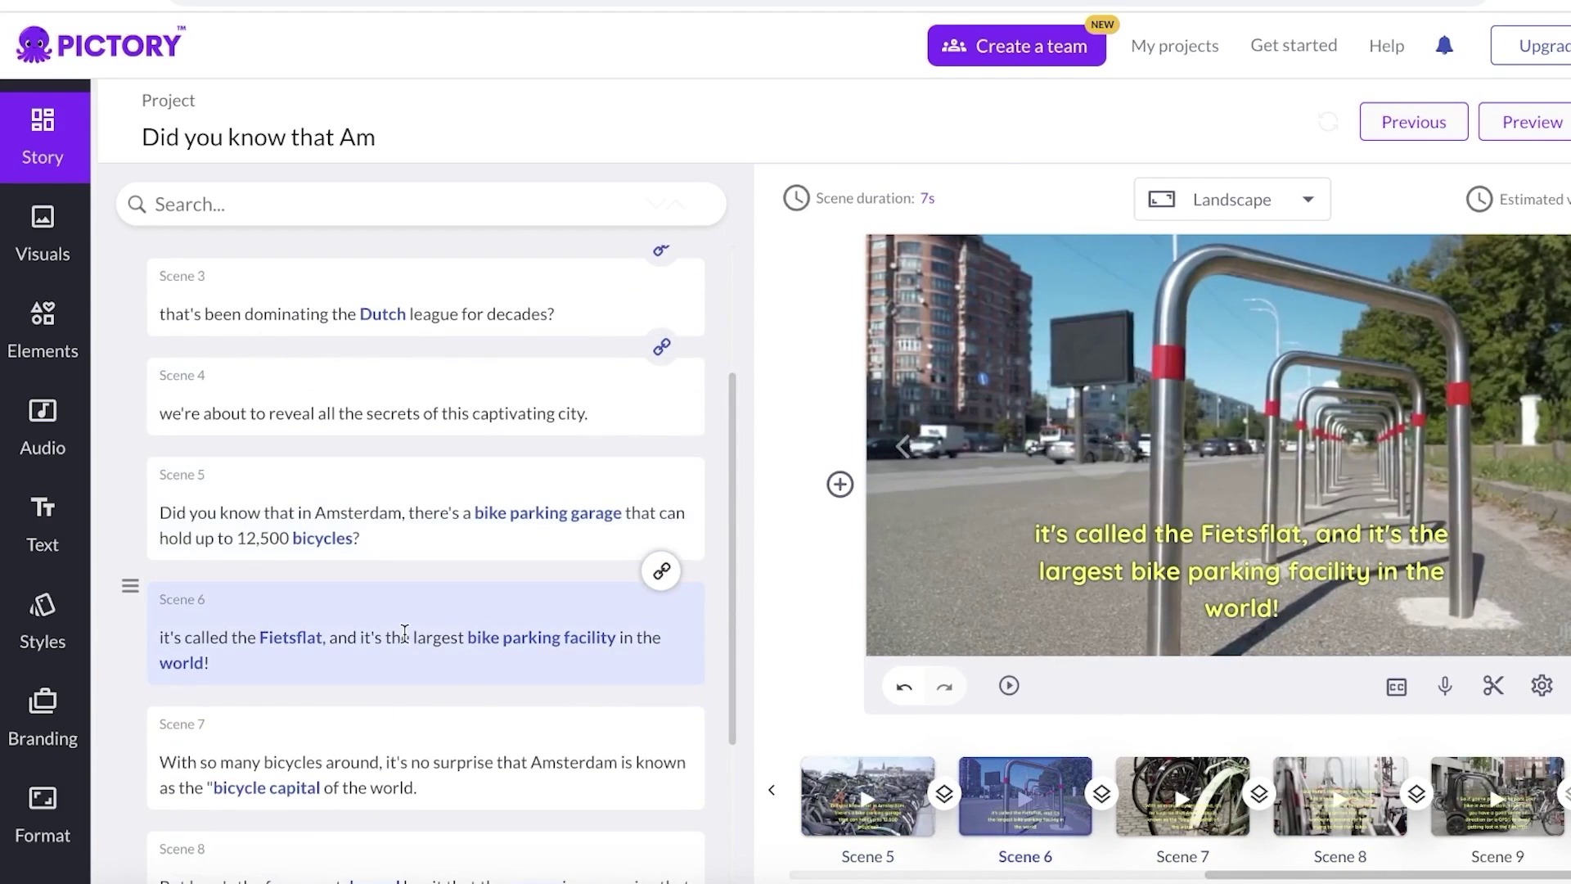
left_click(413, 576)
left_click(414, 591)
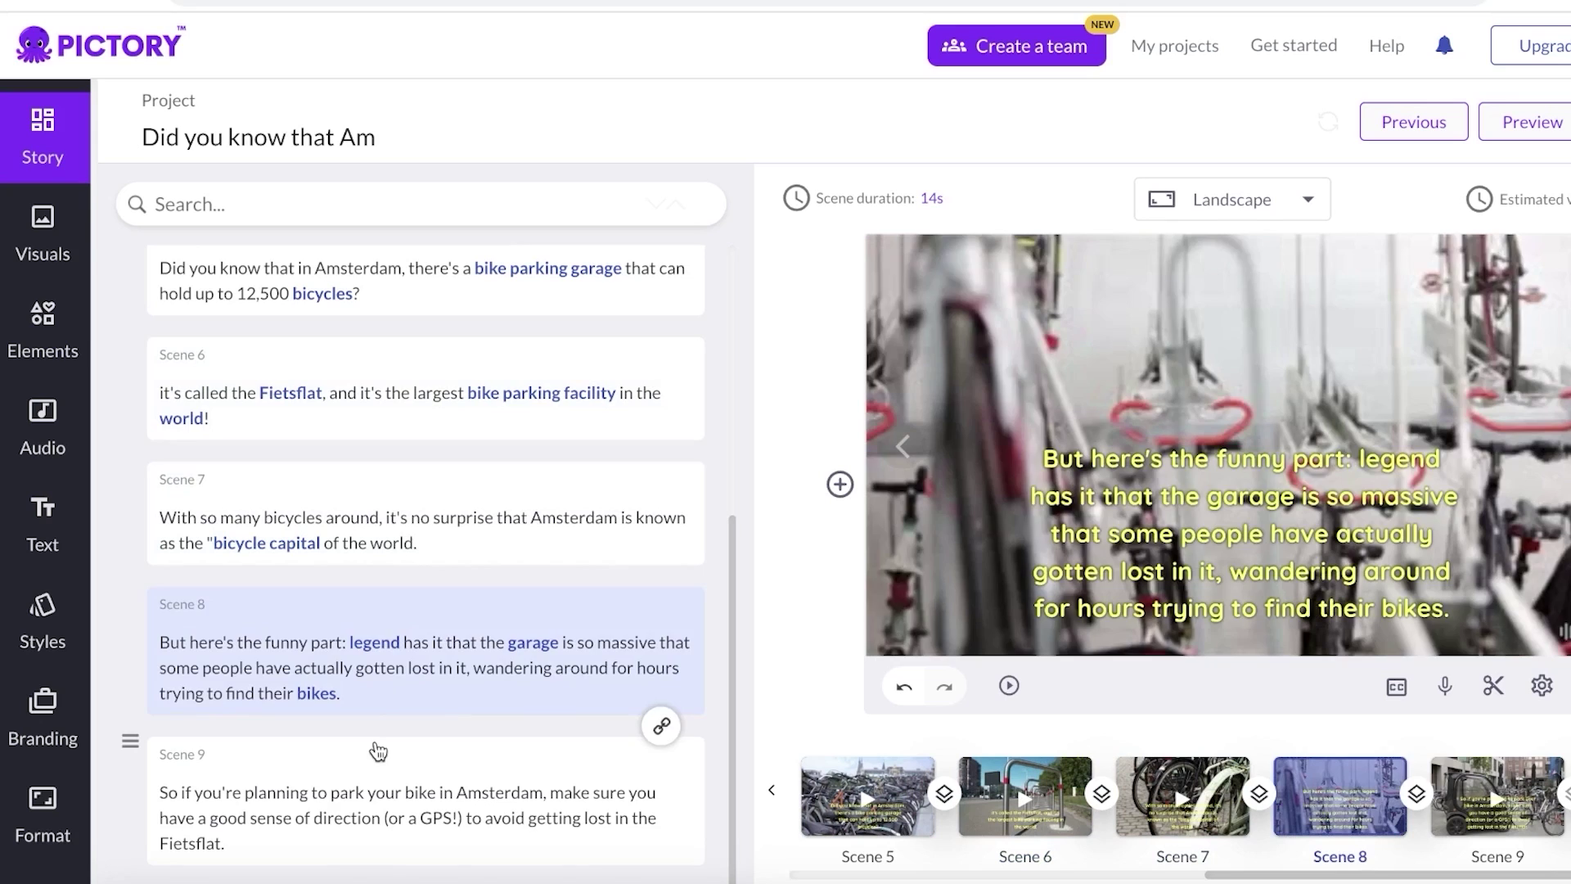
left_click(393, 746)
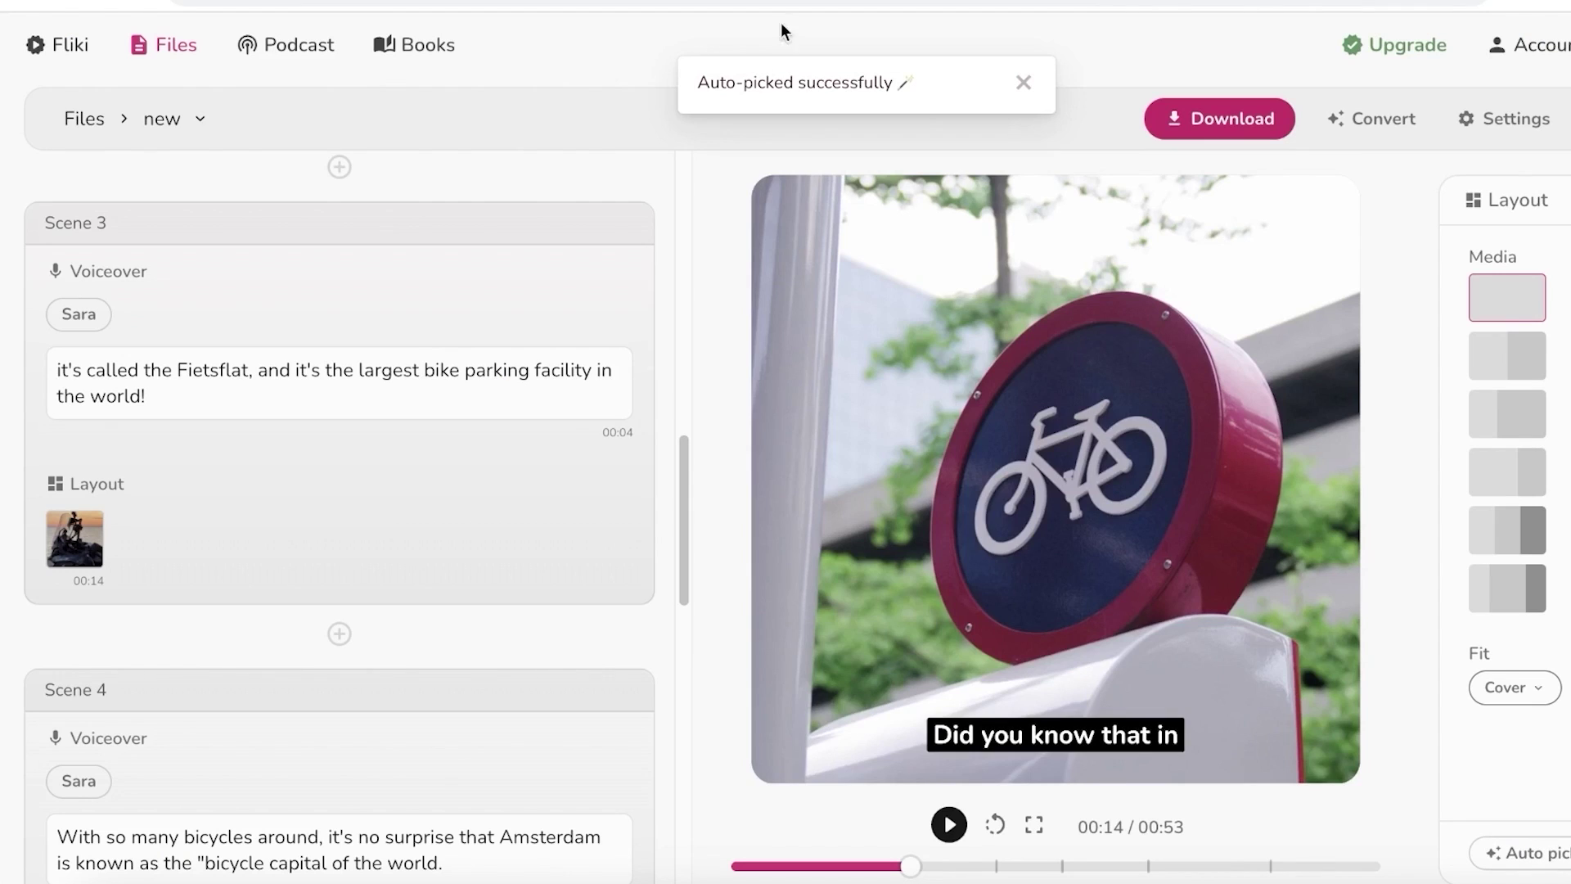
scroll(262, 613, "down", 5)
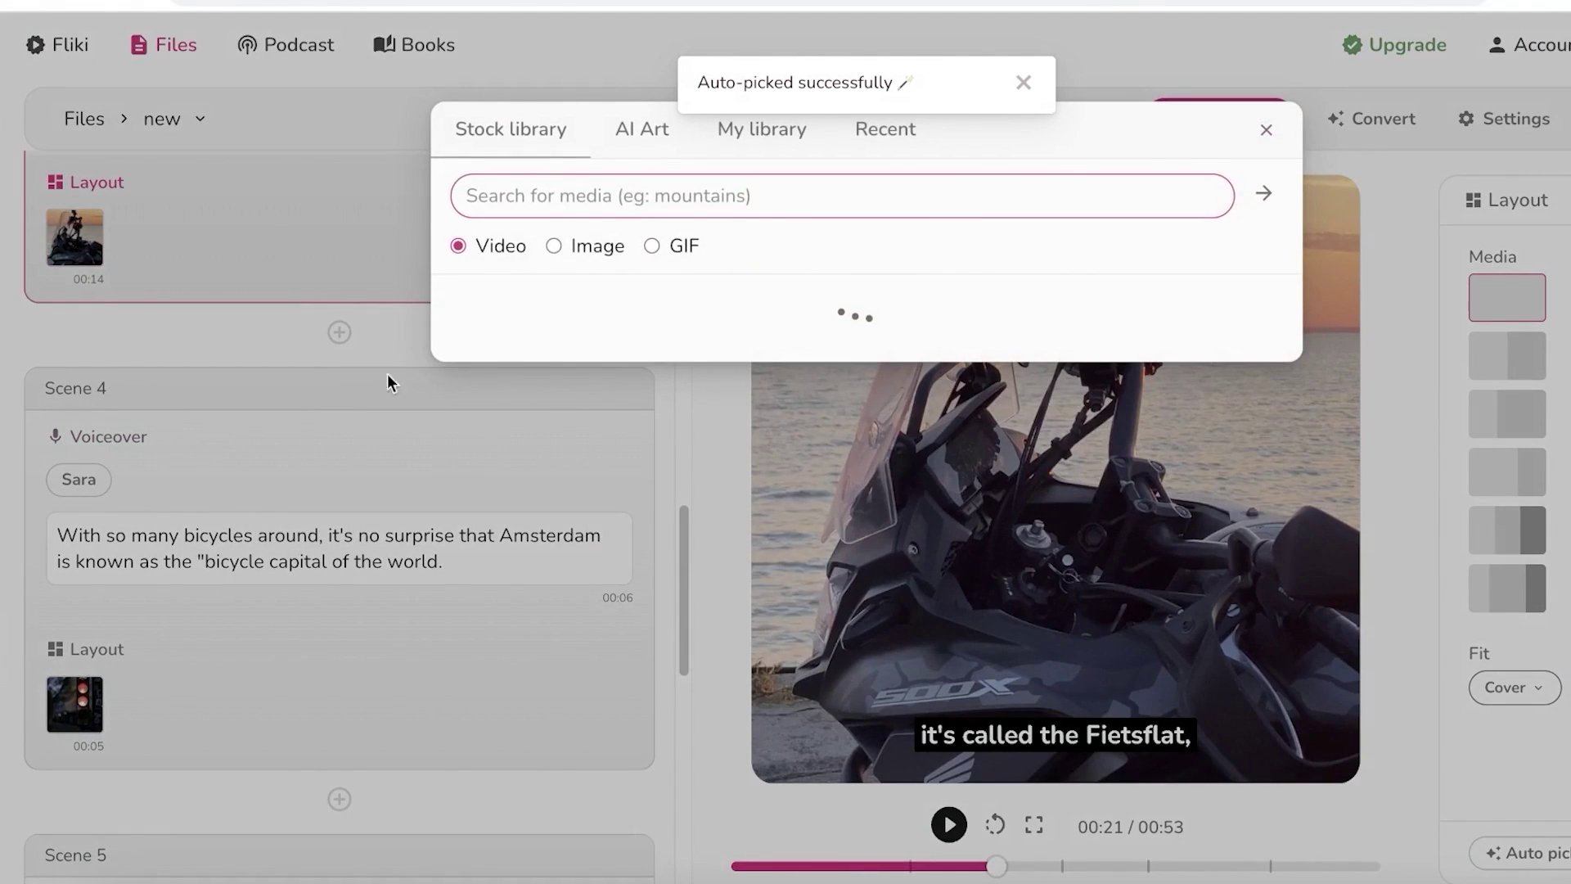
left_click(265, 462)
scroll(163, 436, "up", 8)
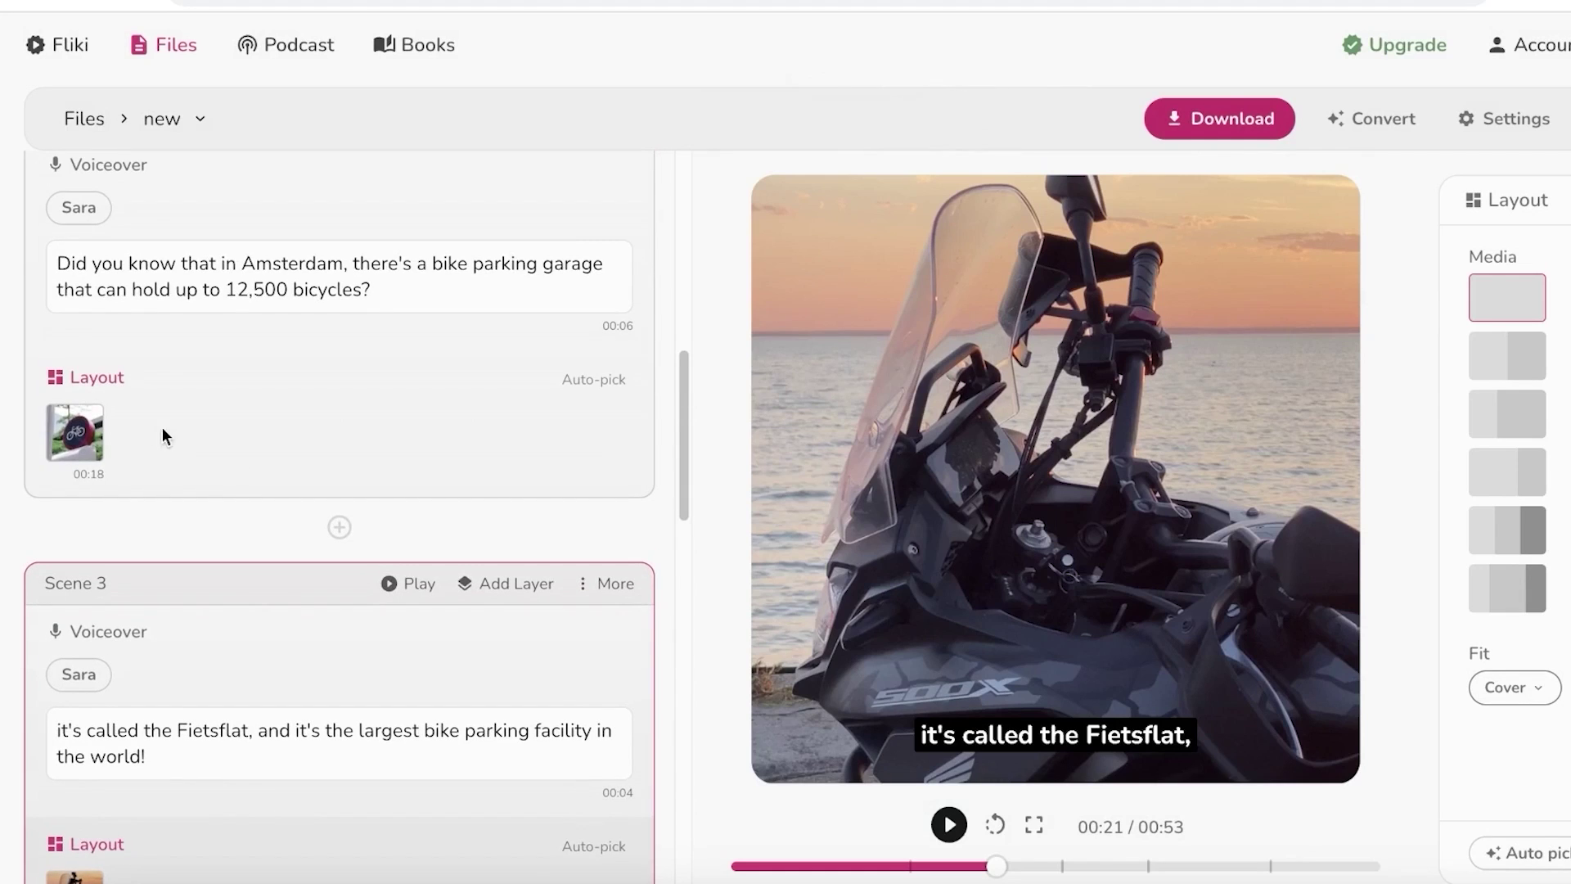
left_click(41, 487)
left_click(1267, 129)
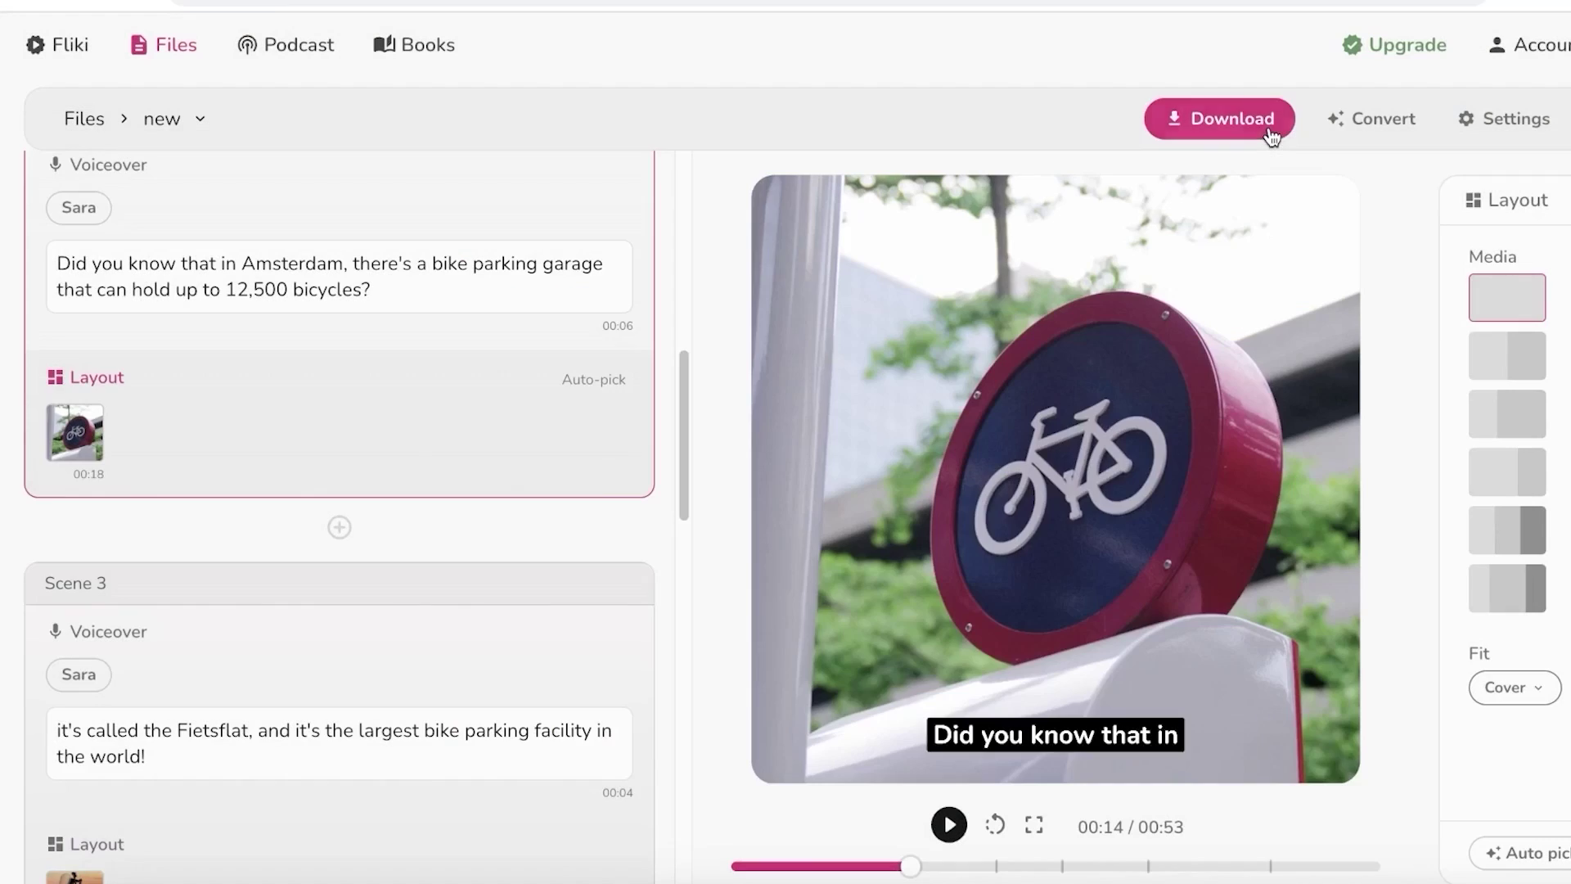
scroll(361, 528, "up", 8)
left_click(33, 647)
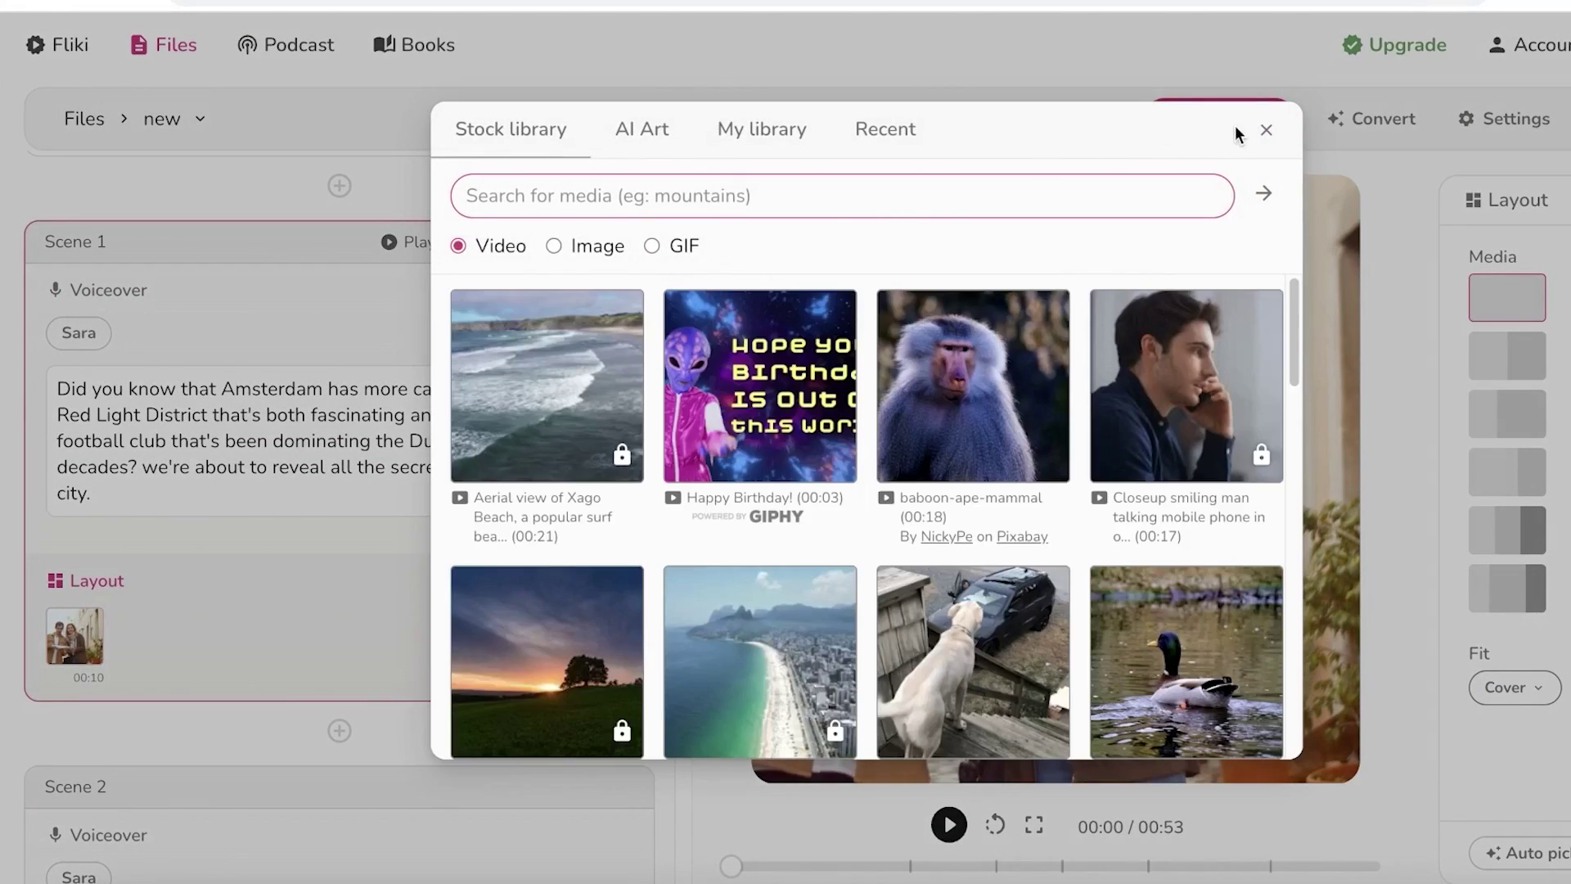
left_click(1265, 129)
scroll(386, 536, "down", 10)
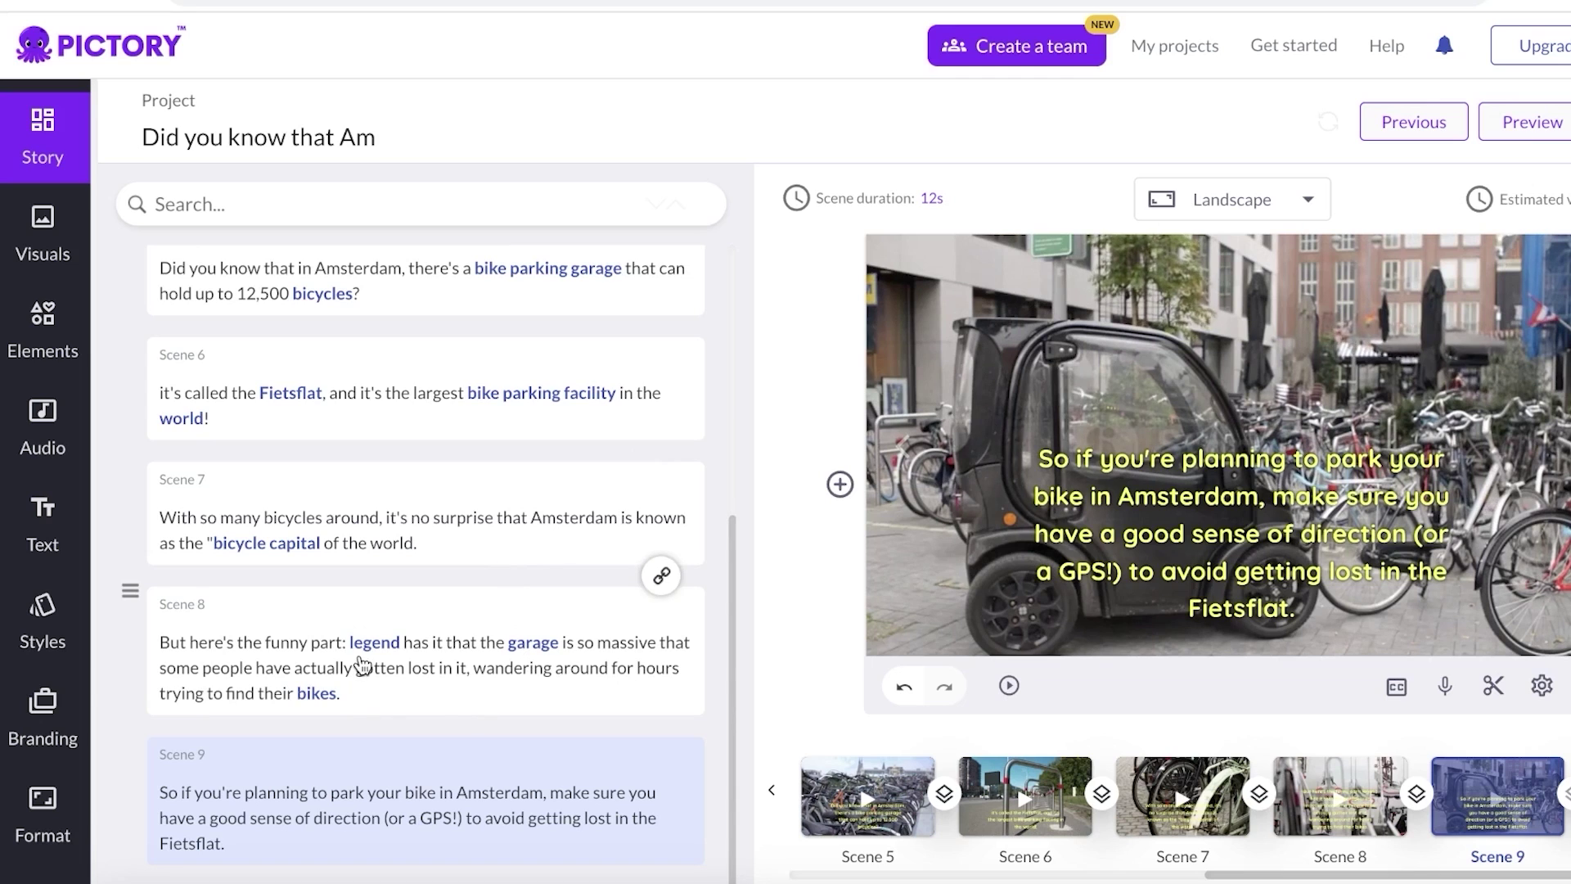
left_click(483, 691)
left_click(491, 517)
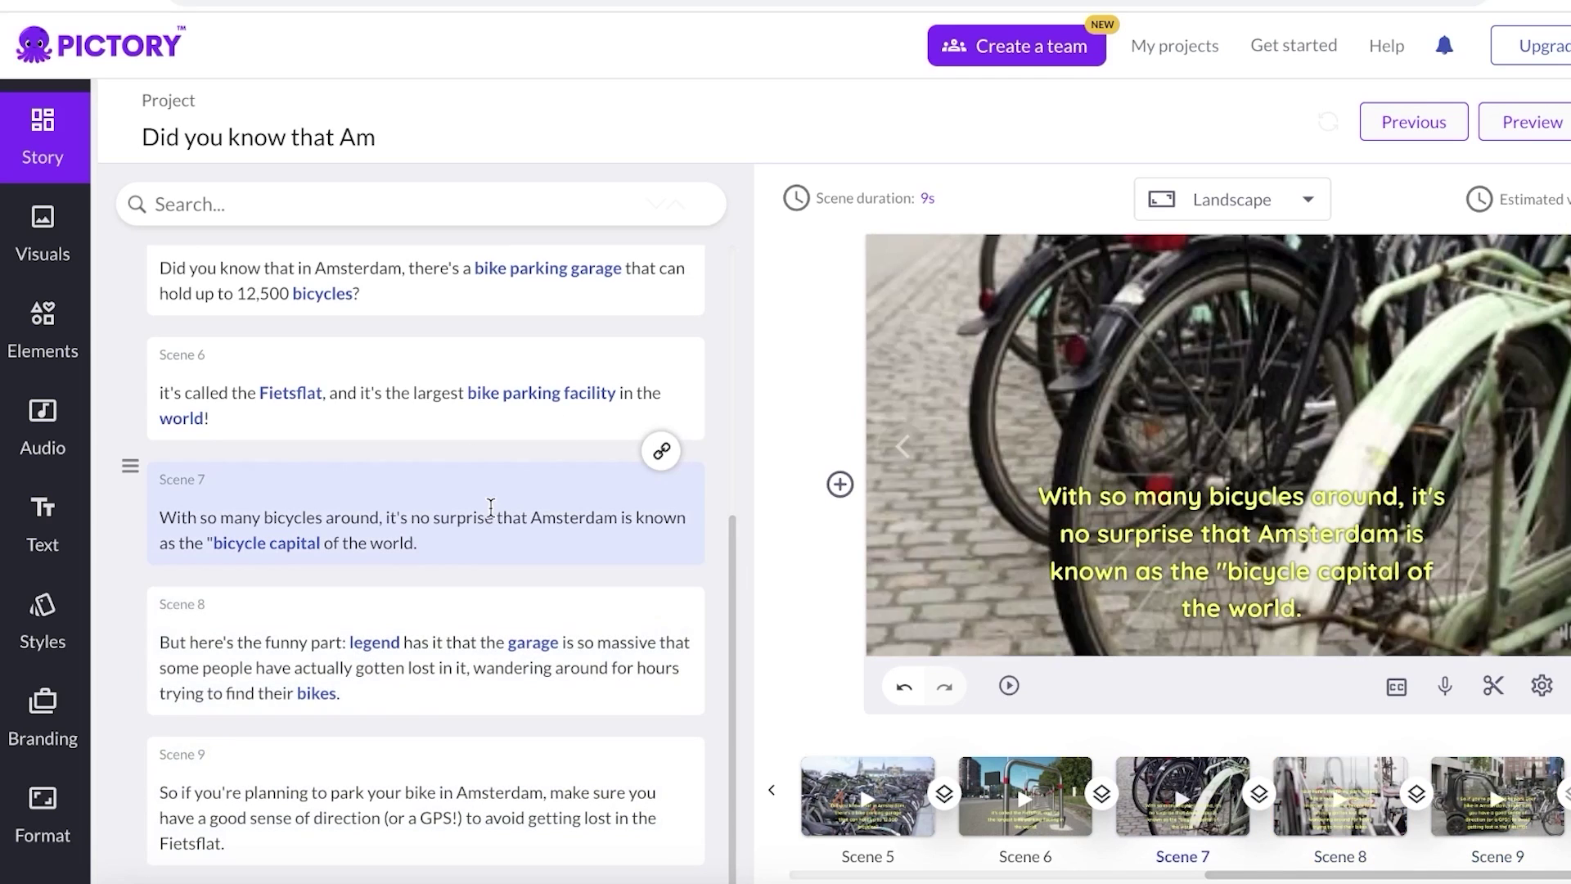
left_click(410, 368)
scroll(418, 343, "up", 5)
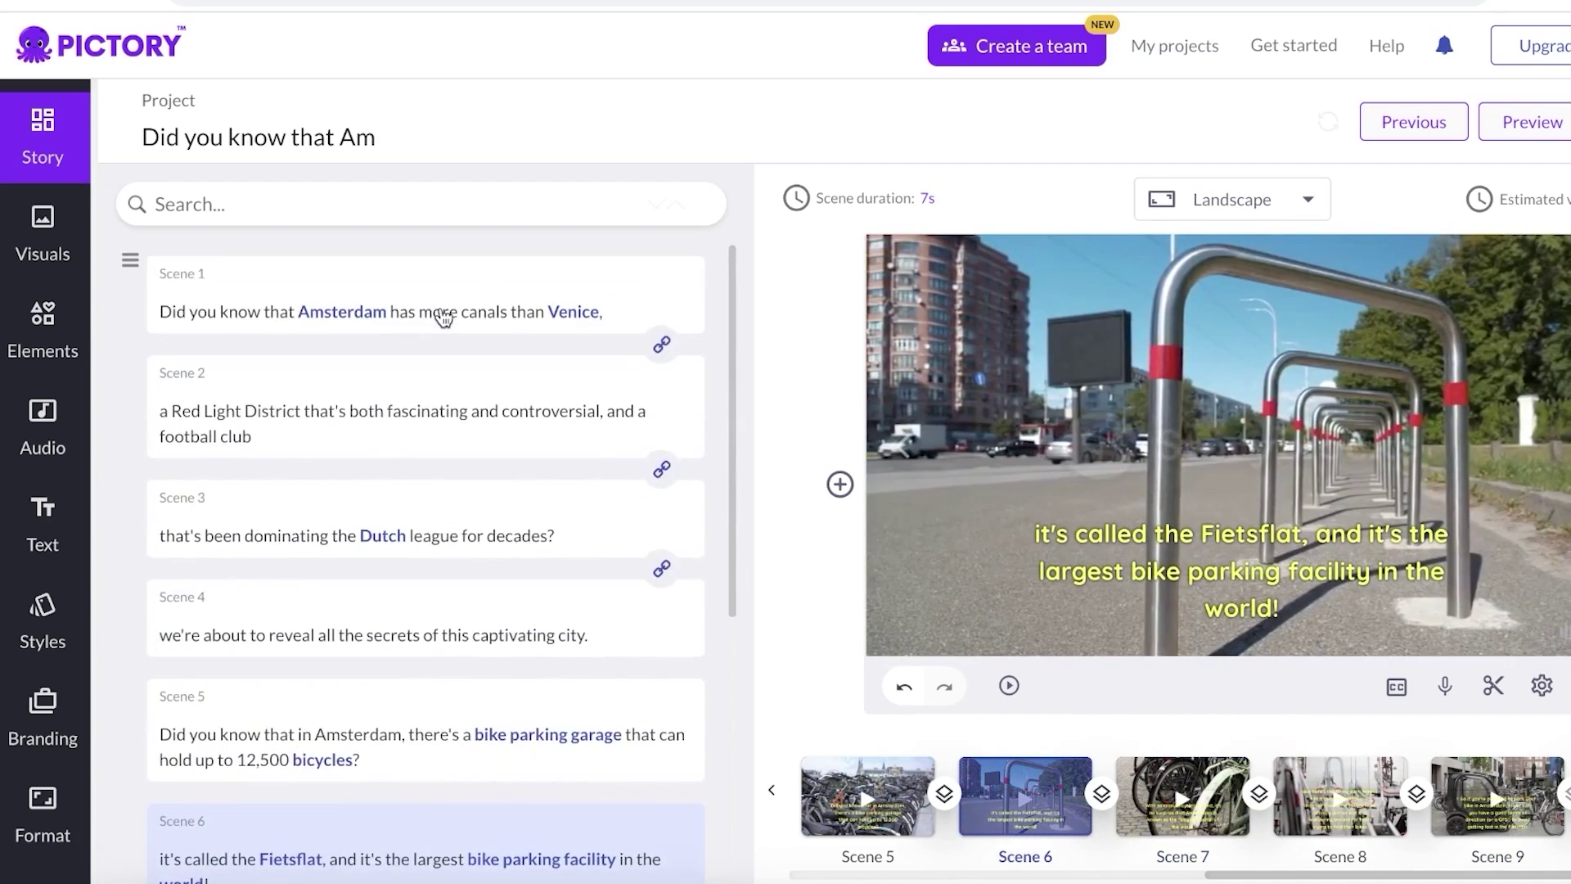
left_click(316, 516)
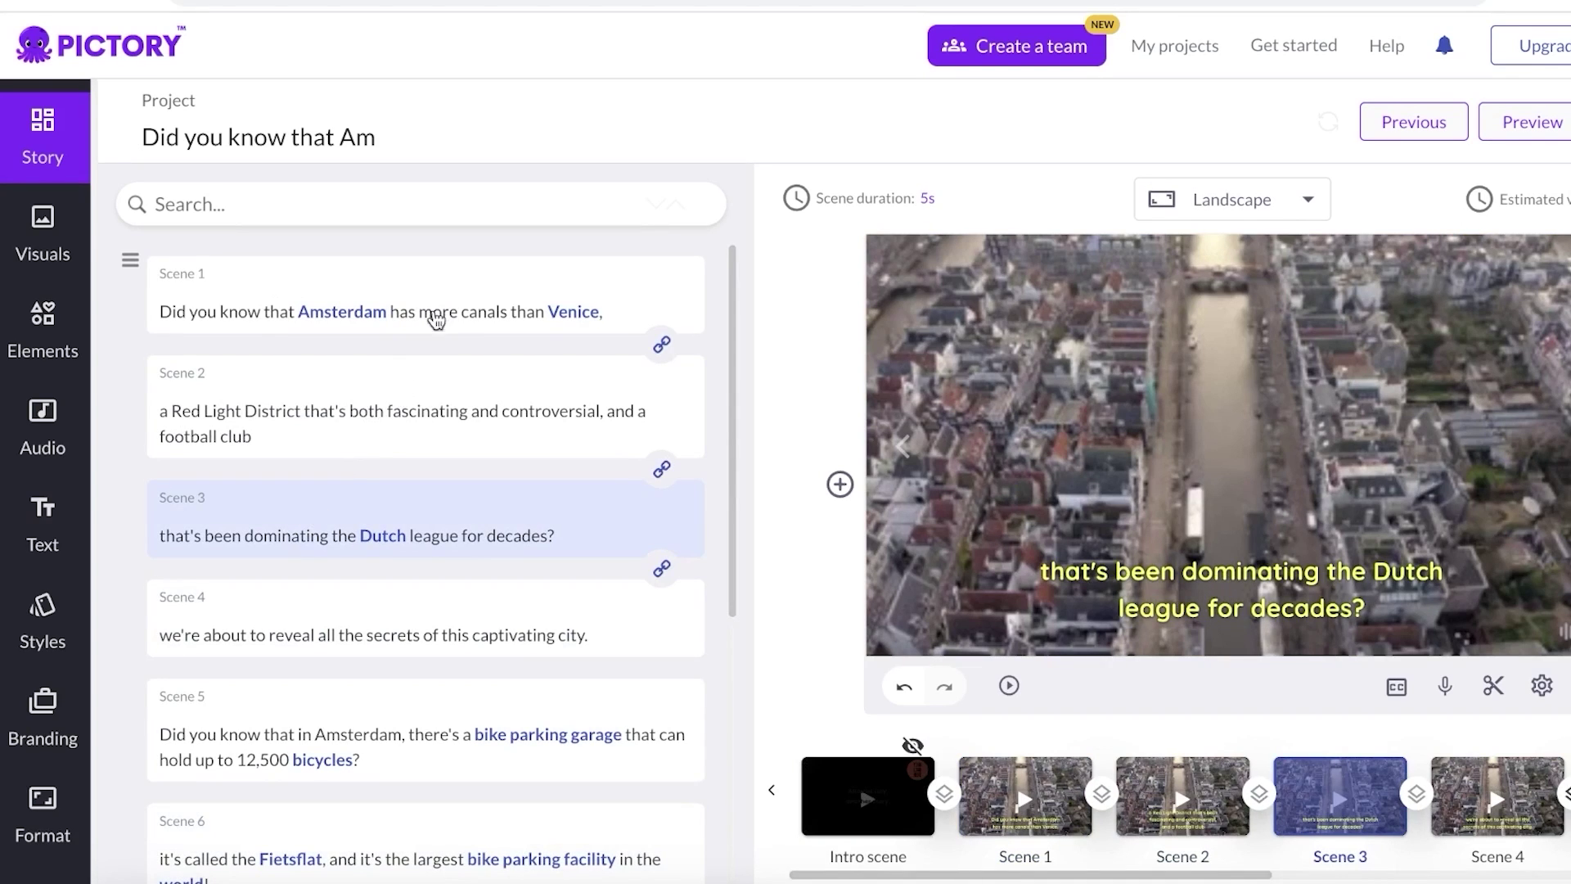
key("Up")
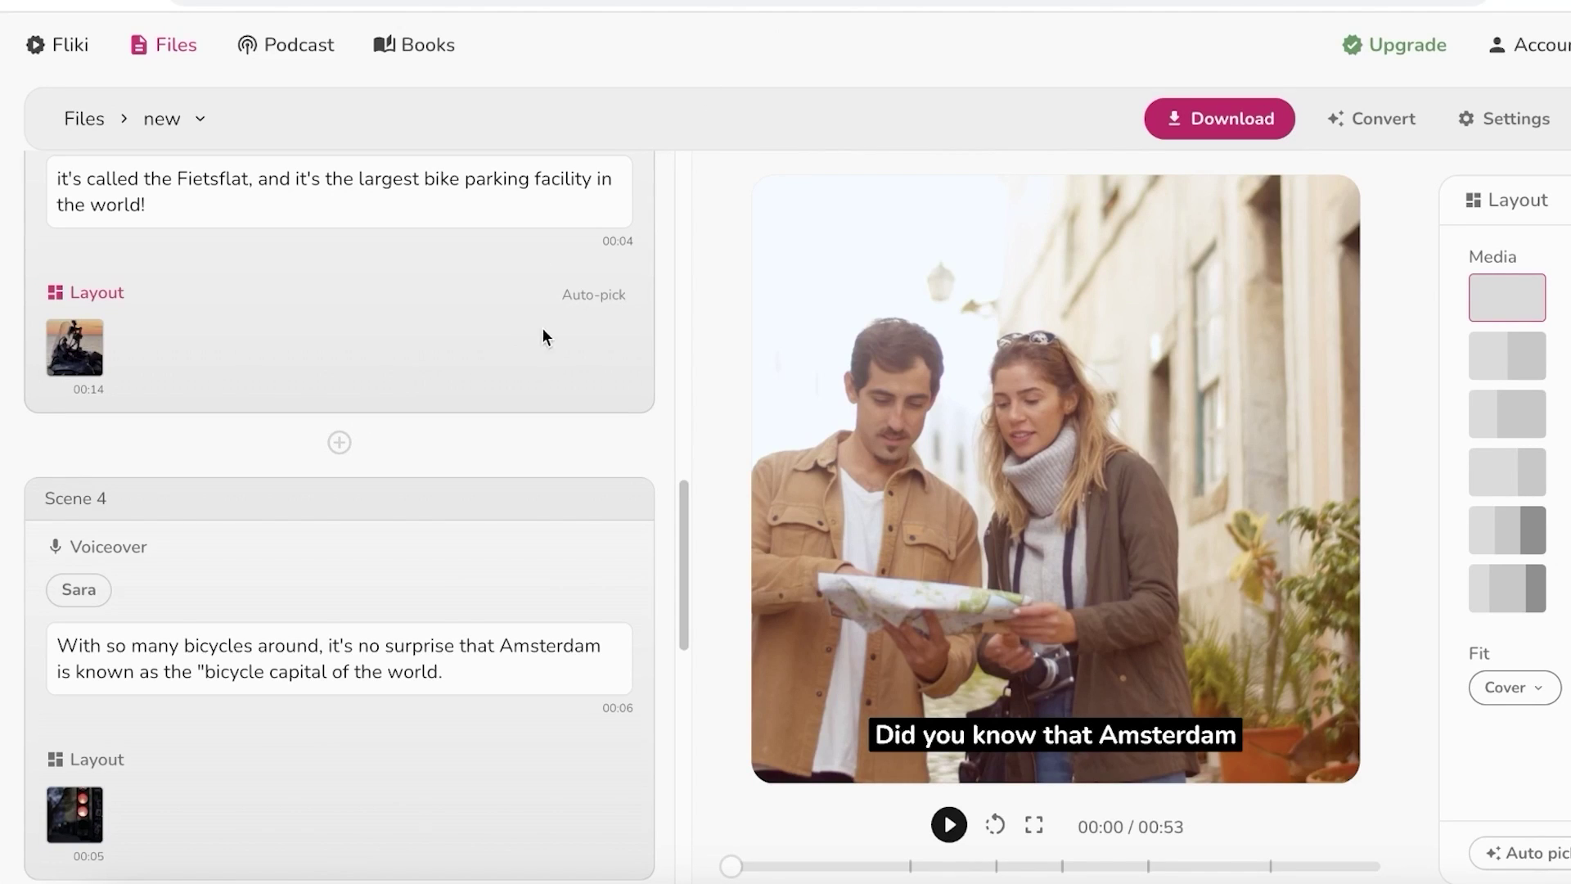
left_click(74, 351)
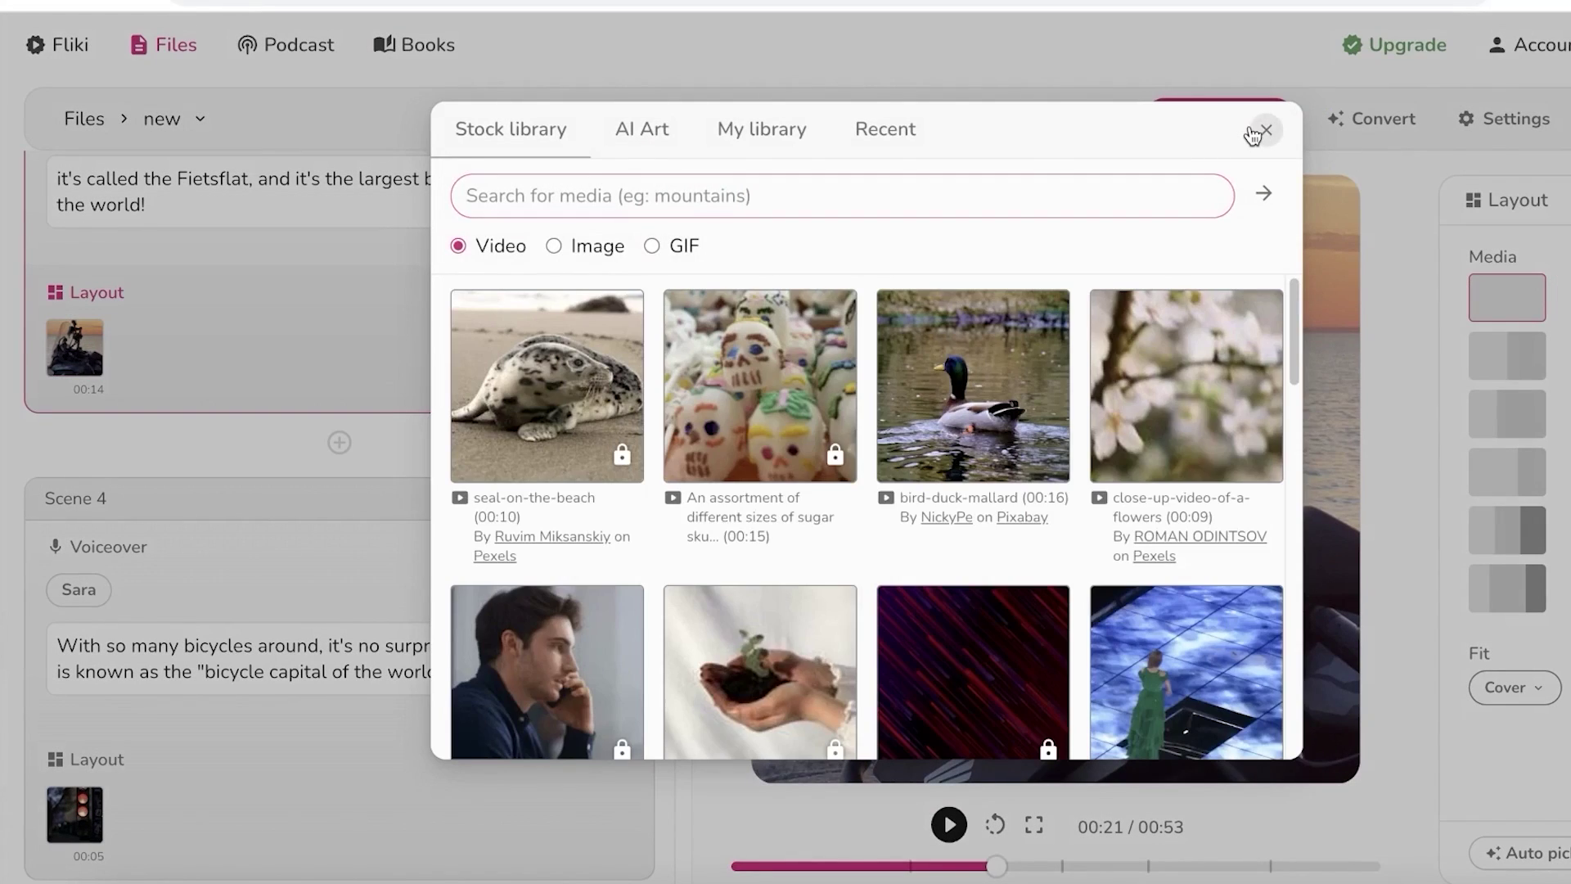
left_click(1252, 135)
scroll(134, 607, "up", 10)
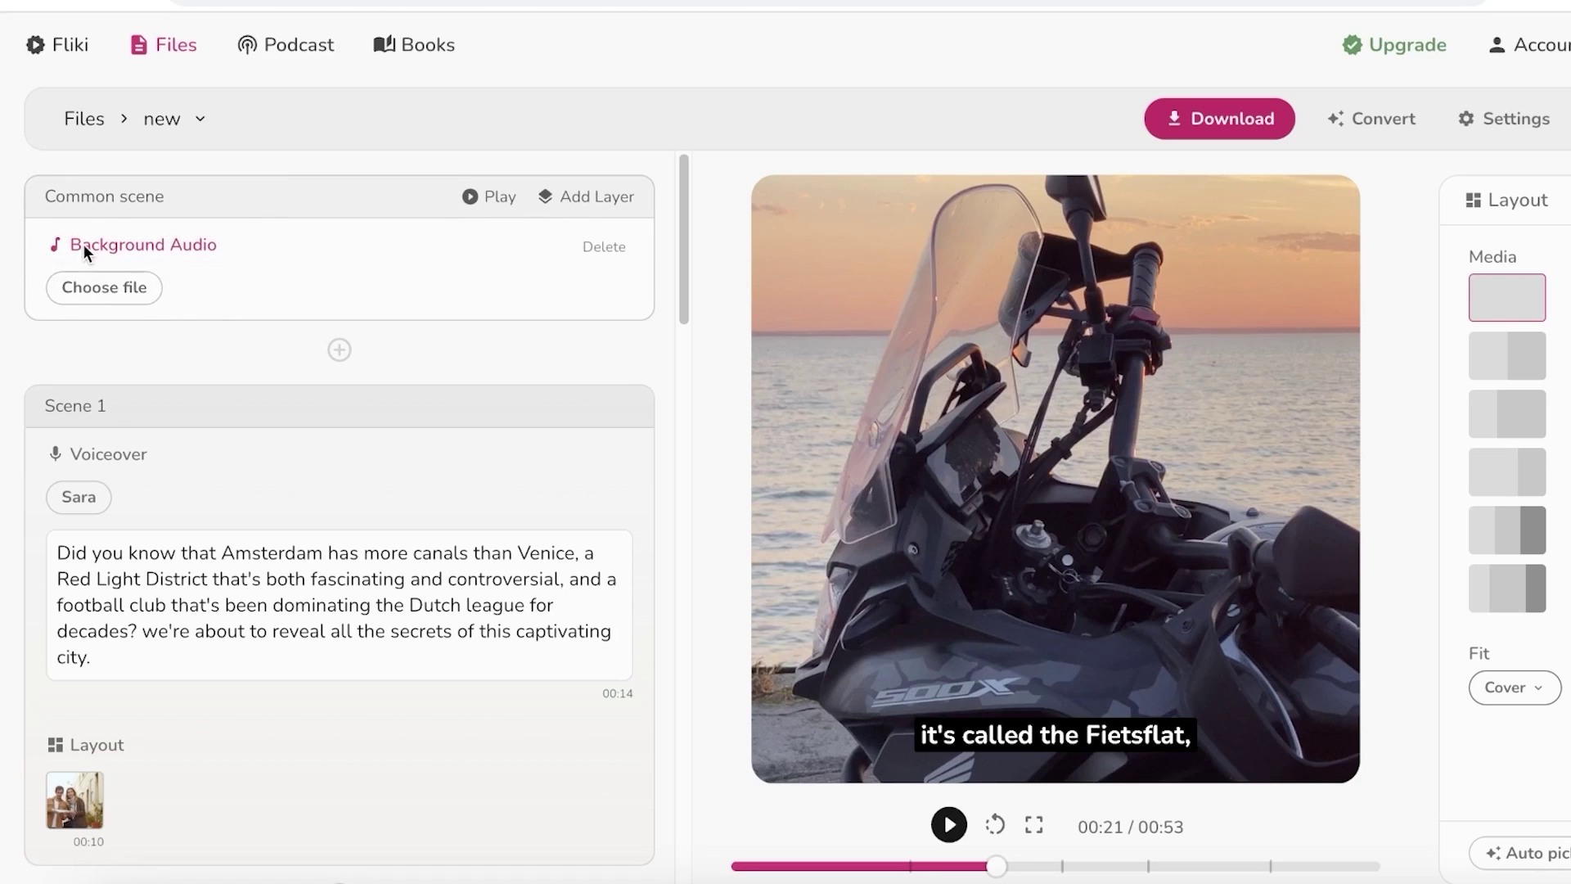
left_click(106, 273)
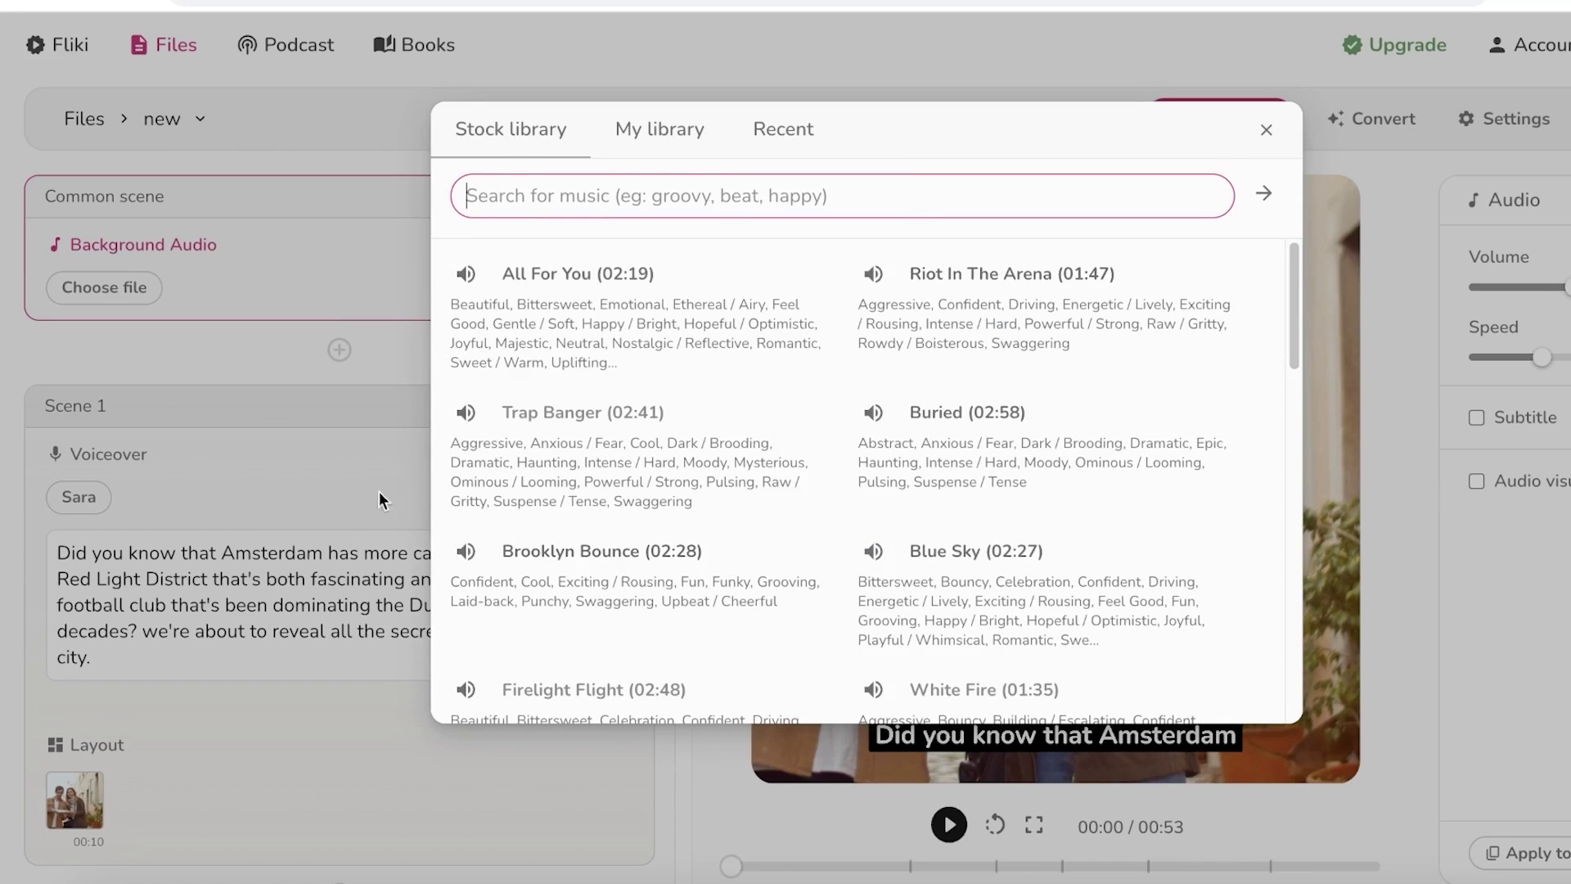
left_click(1267, 129)
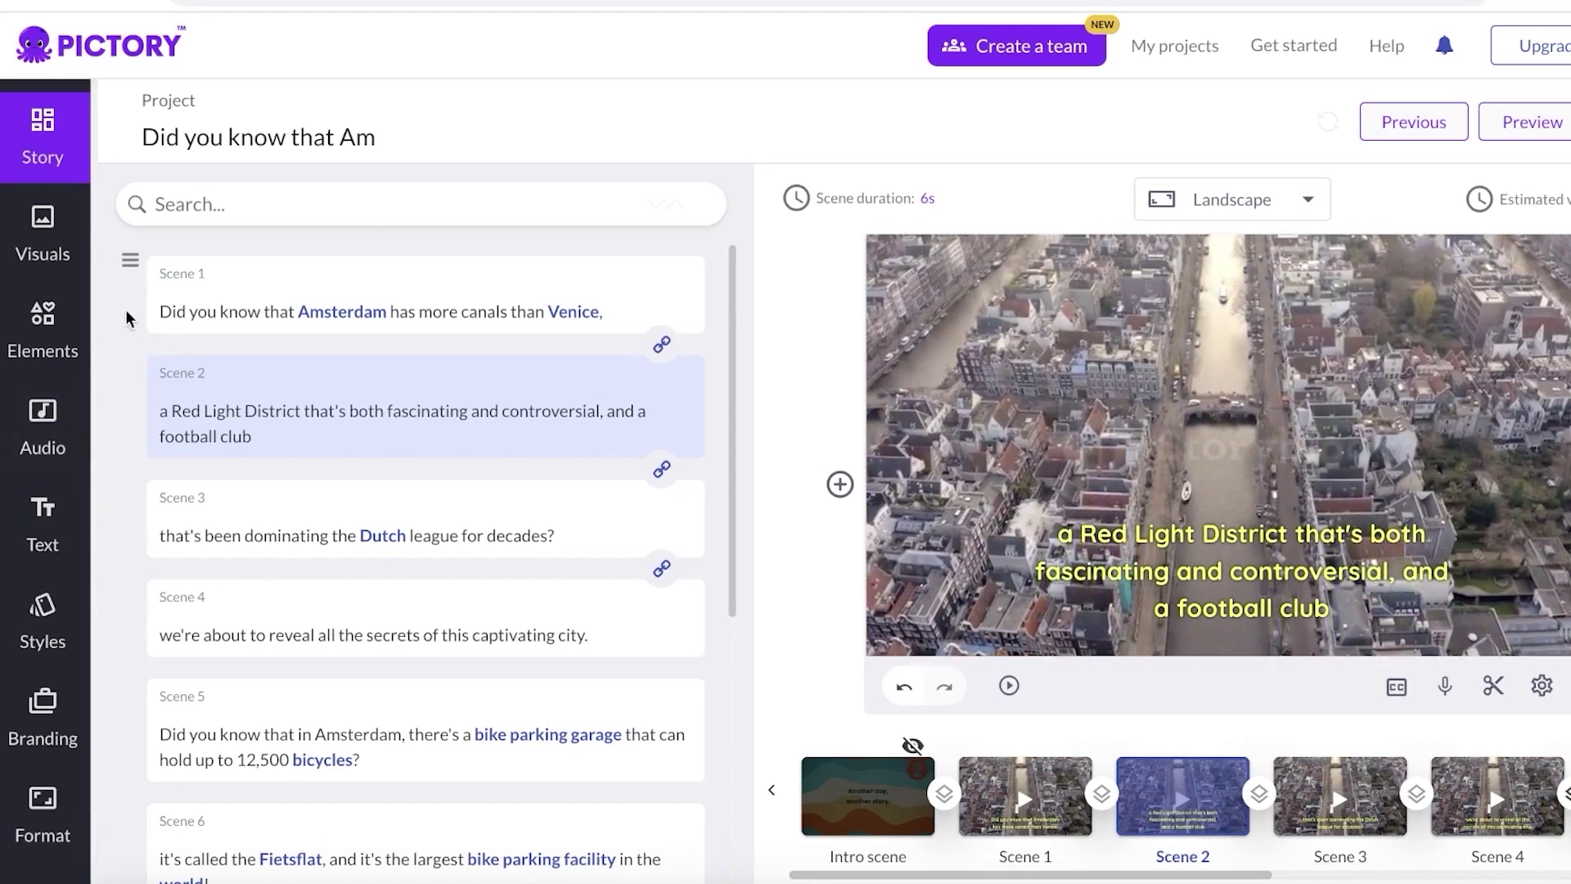
Step: Show Pictory's Background music track list, with All Day Long applied, and scroll through it
left_click(39, 419)
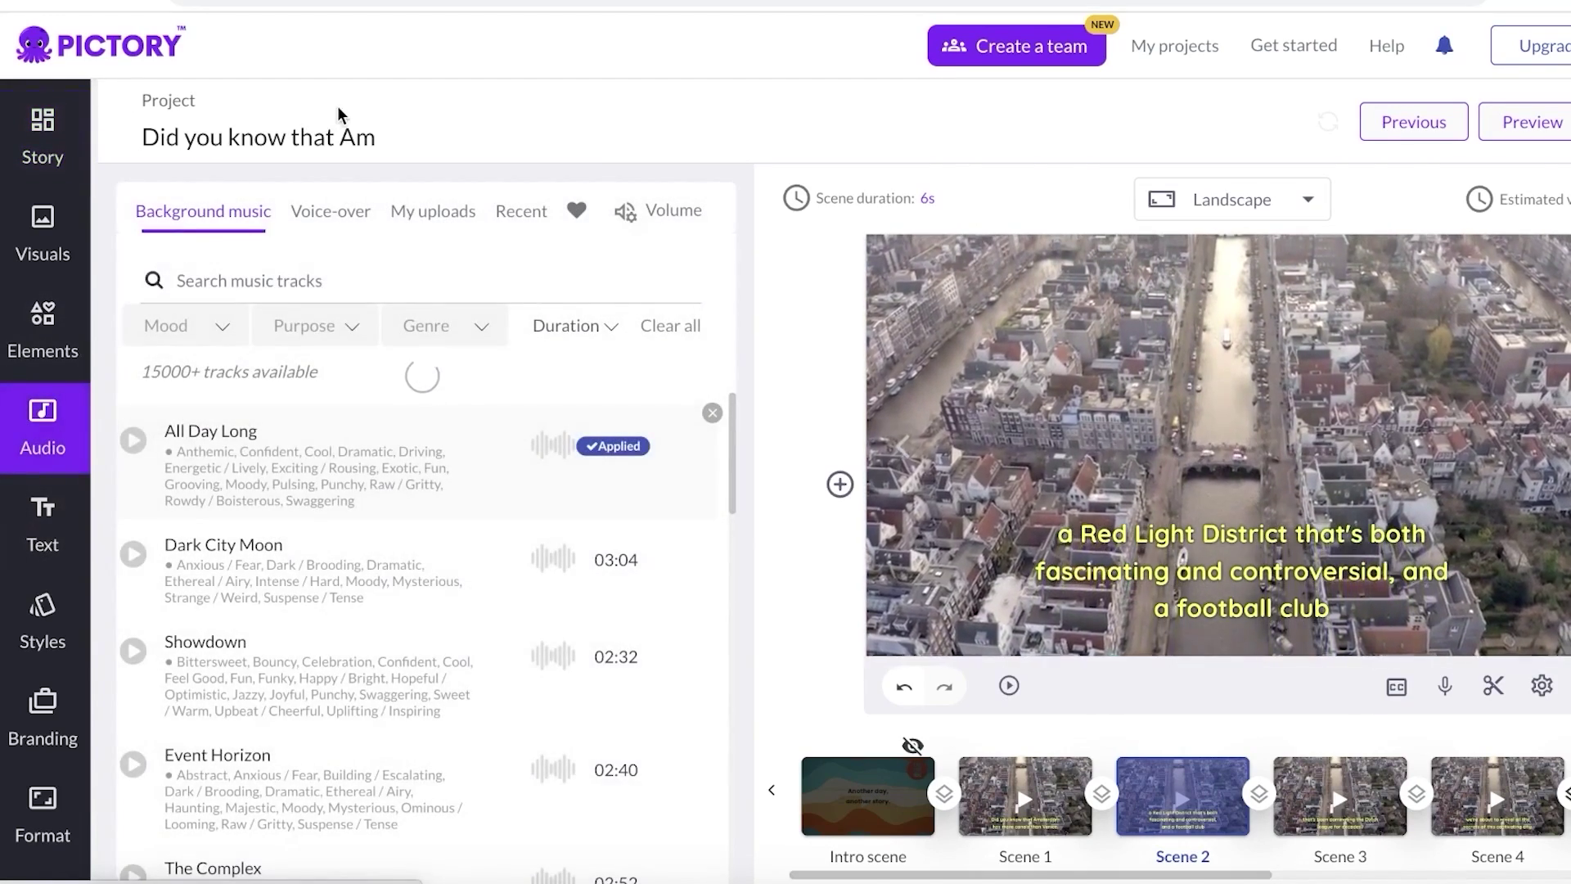
scroll(262, 475, "down", 8)
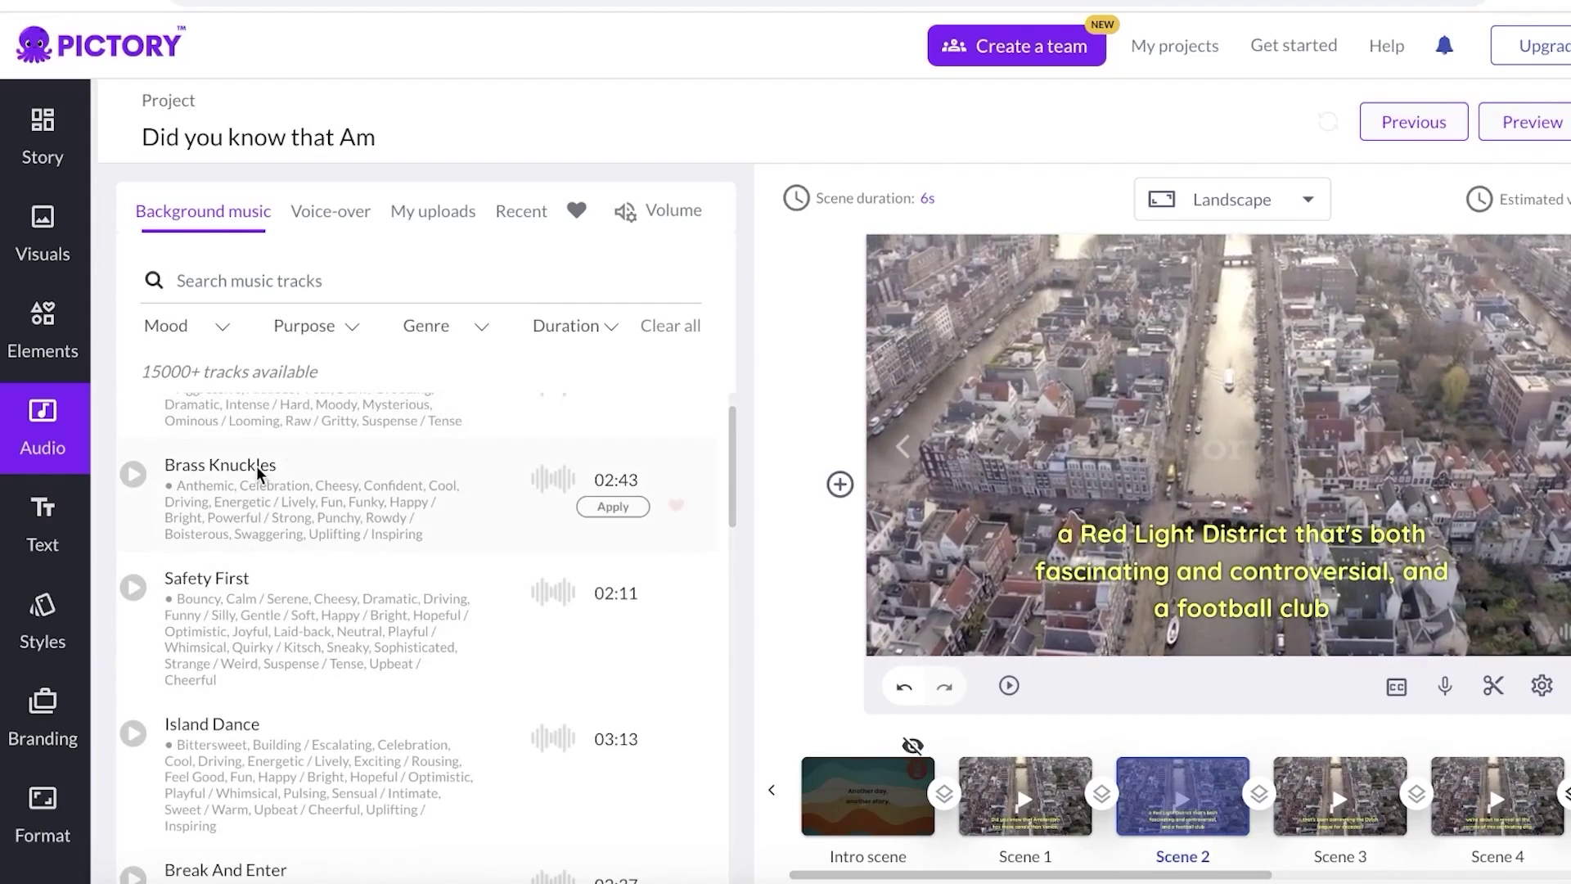
scroll(377, 539, "up", 8)
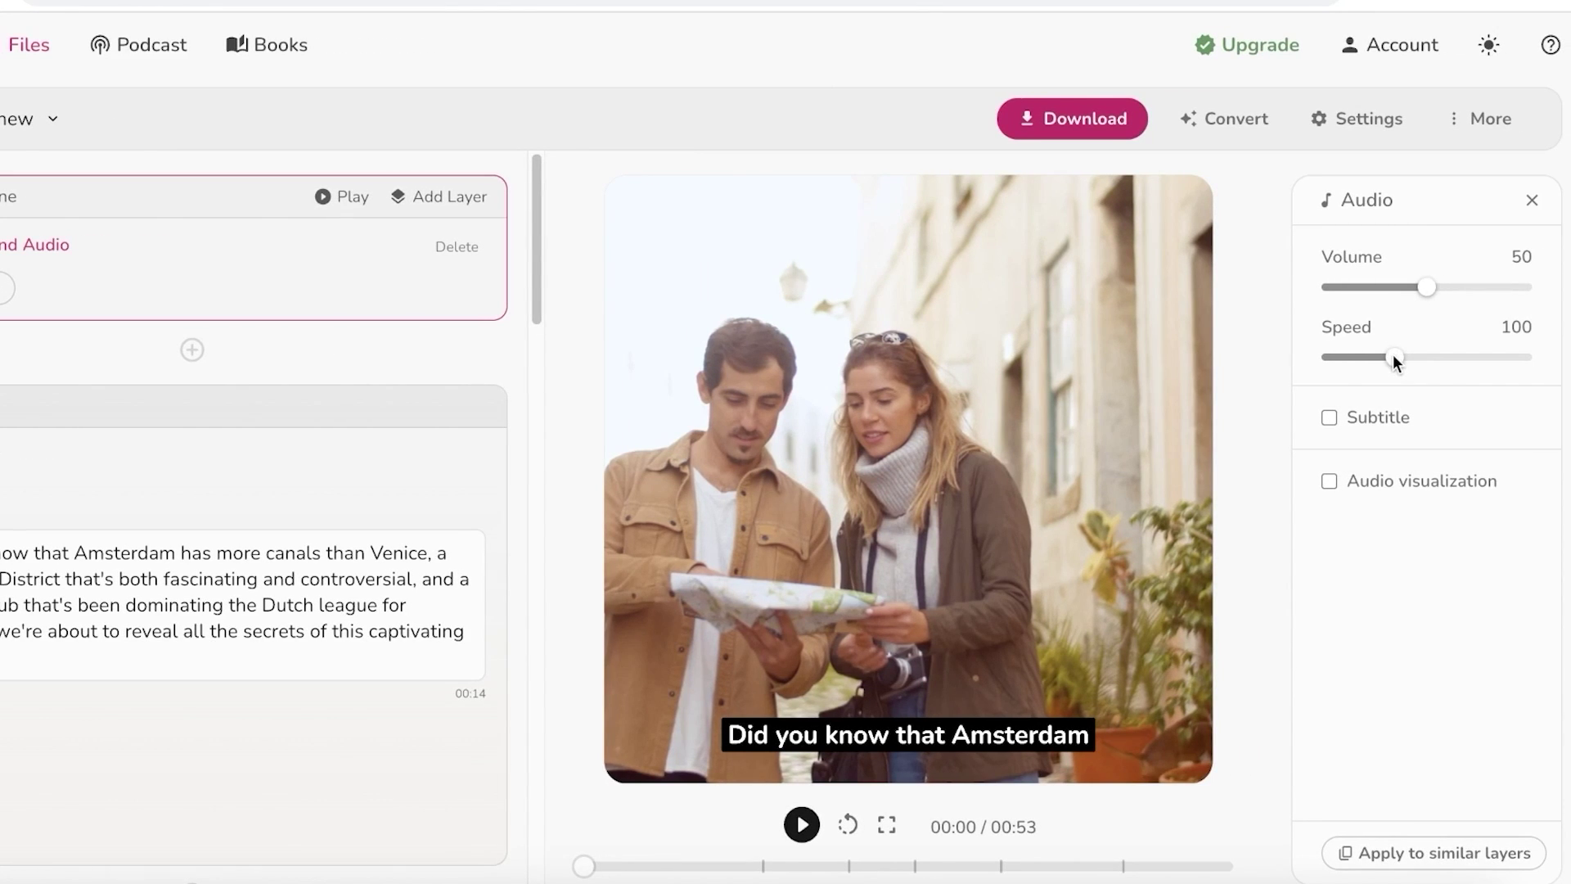
Step: Leave the background audio speed at 100, deselect the audio layer, and check the Convert options
left_click_drag(1396, 356, 1396, 357)
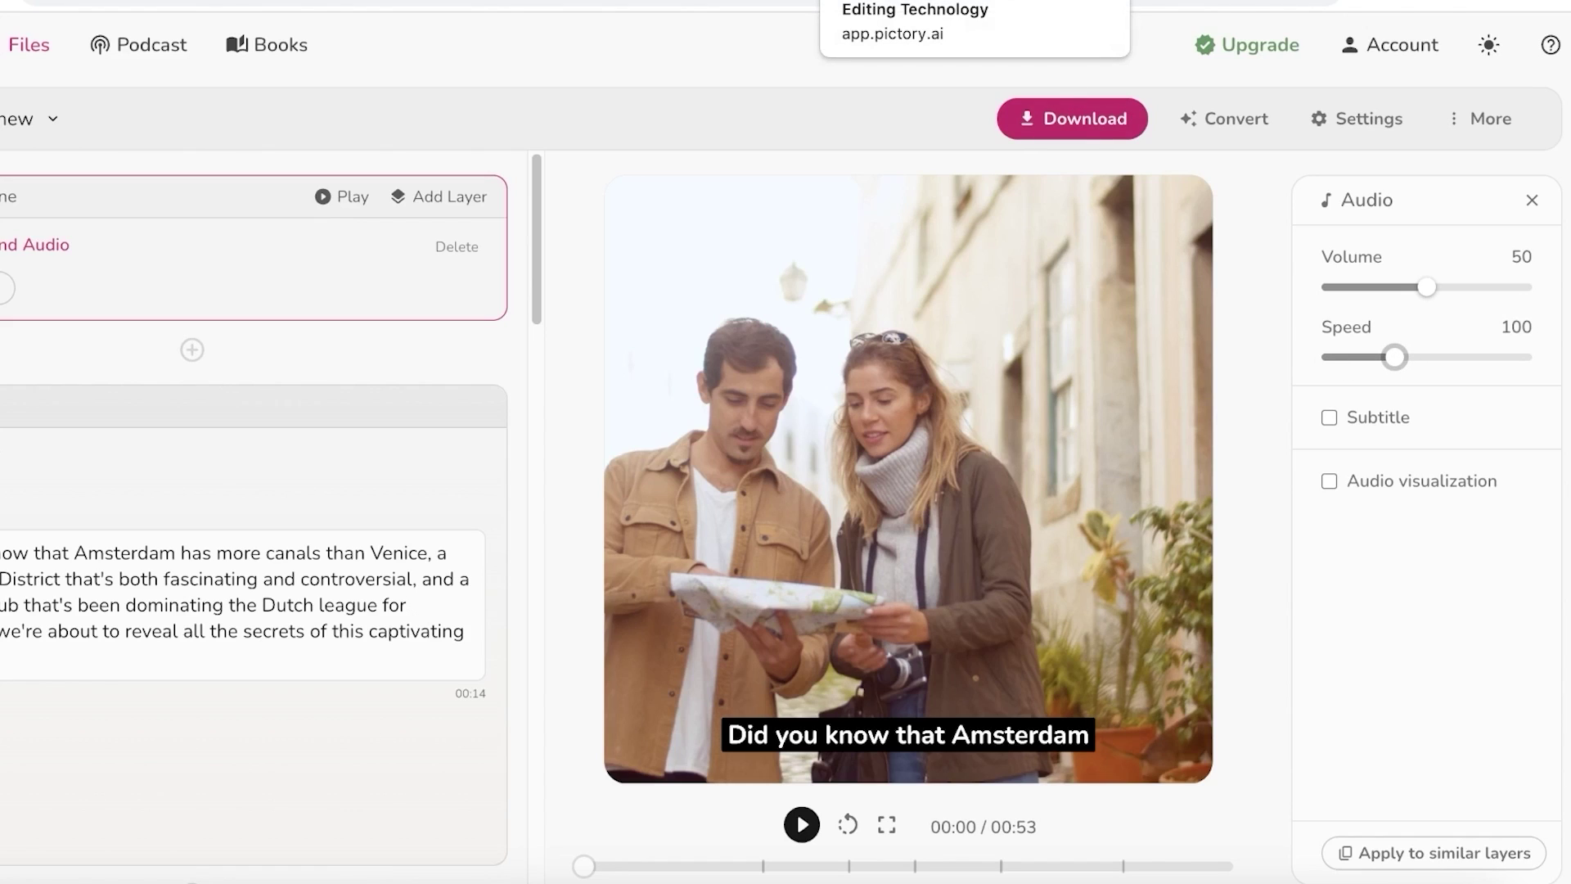
key("Escape")
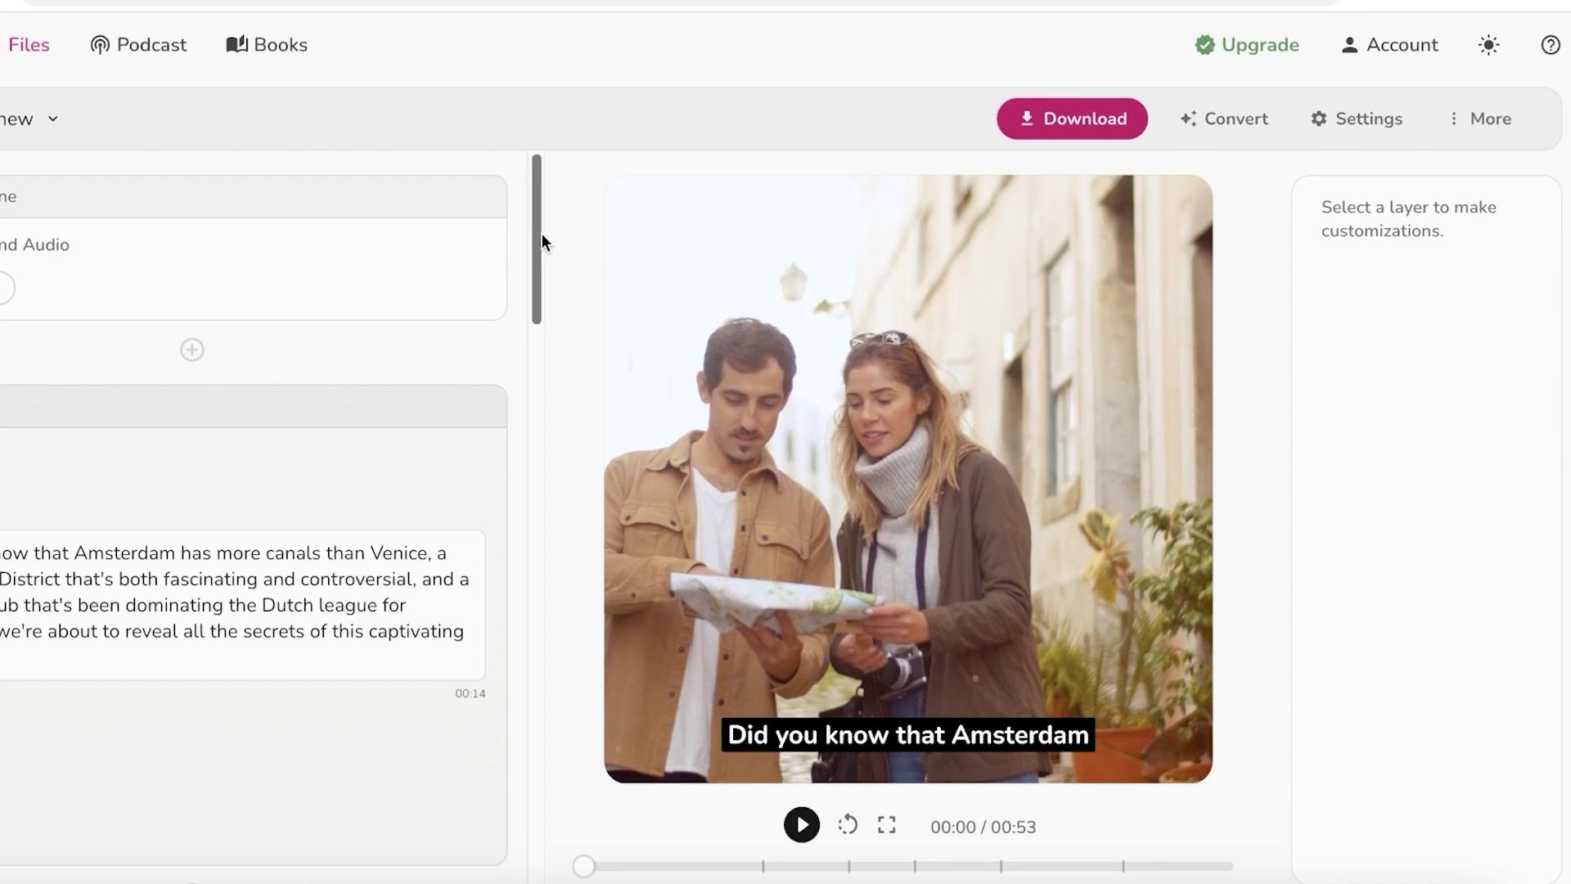
left_click(1219, 119)
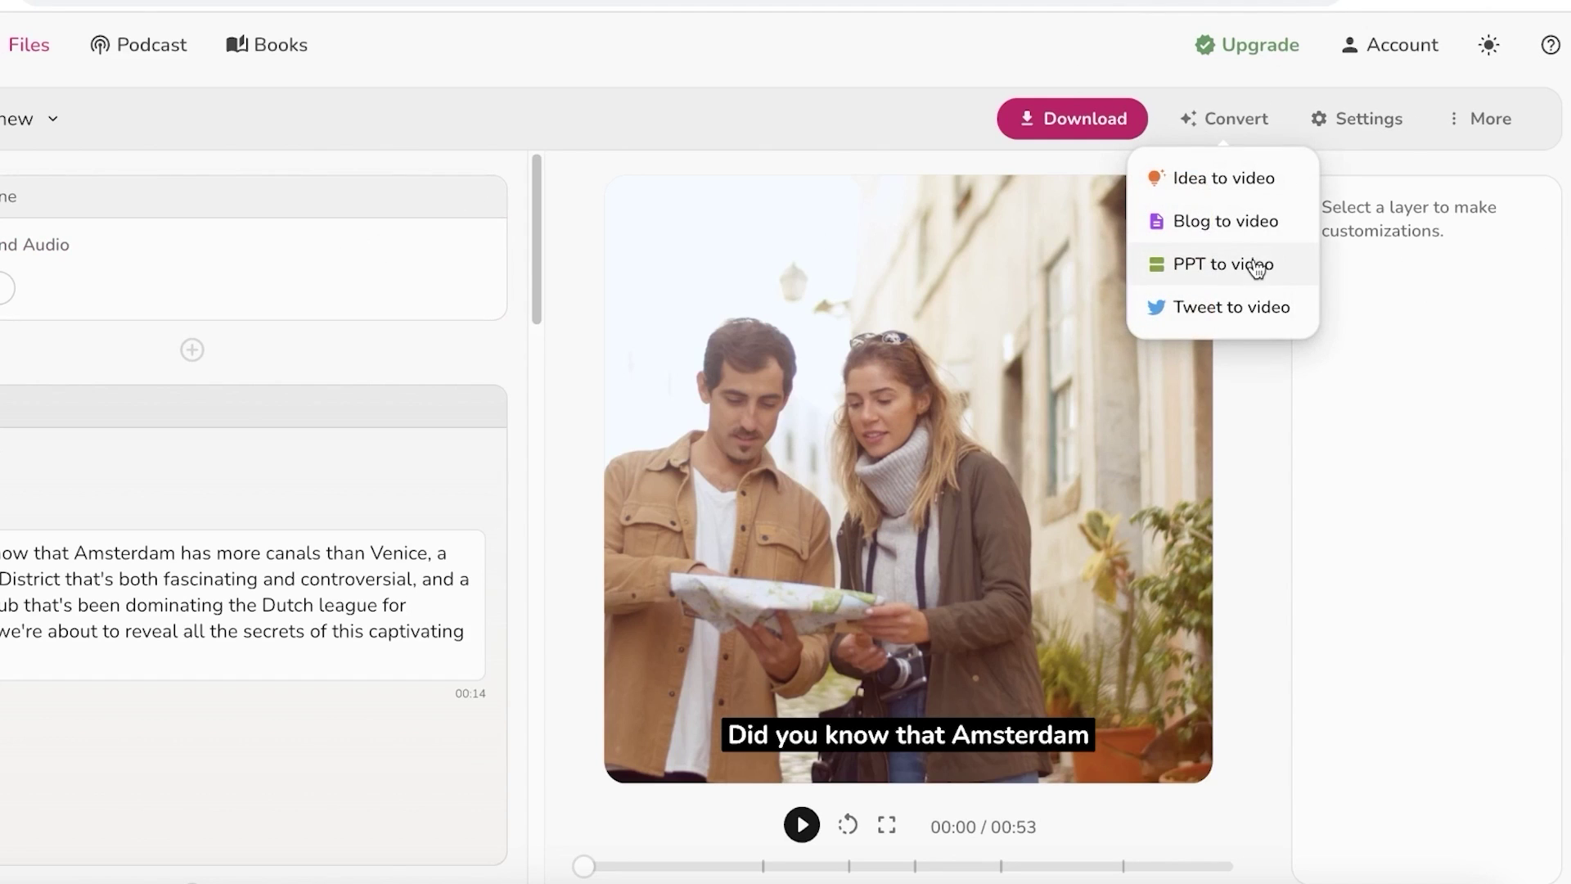
left_click(712, 125)
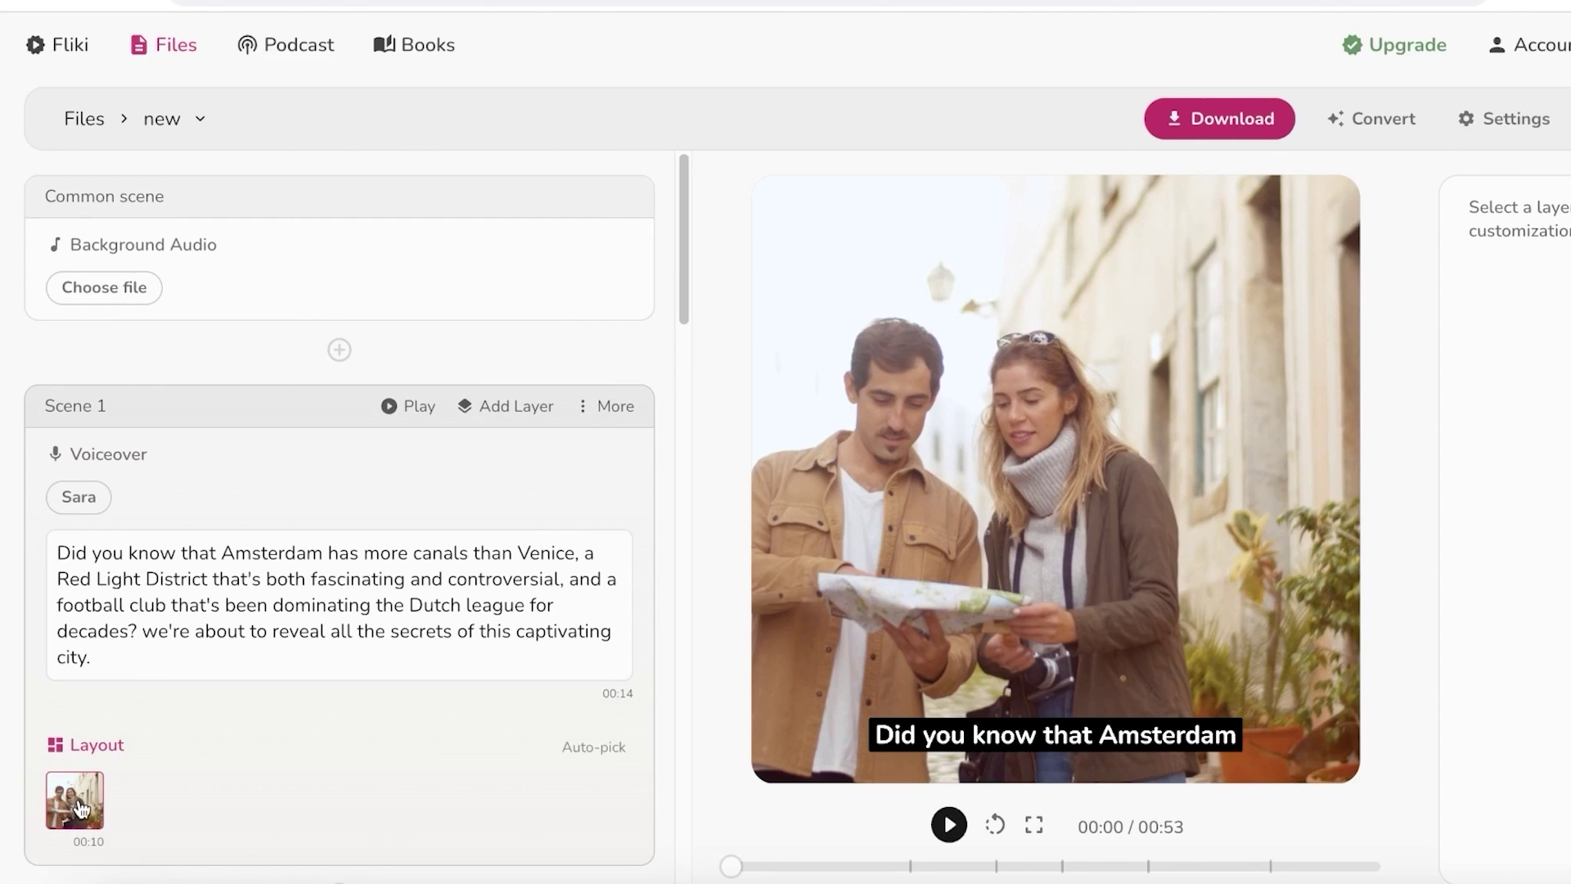
Step: Generate AI art for Scene 1 from the prompt 'create a large lake in amsterdam'
left_click(79, 808)
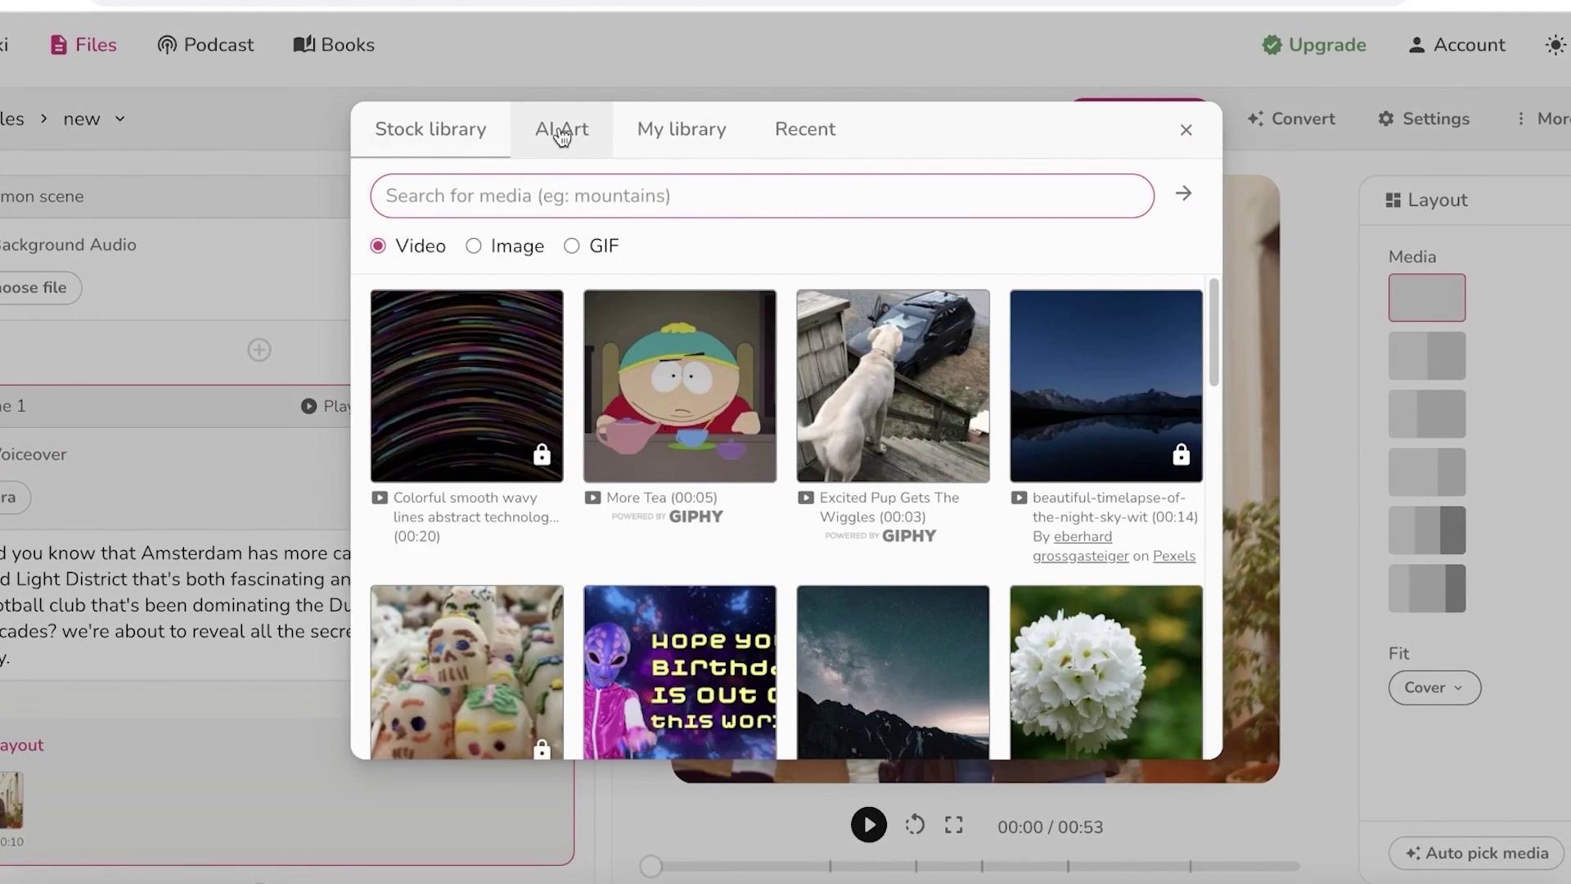
left_click(562, 135)
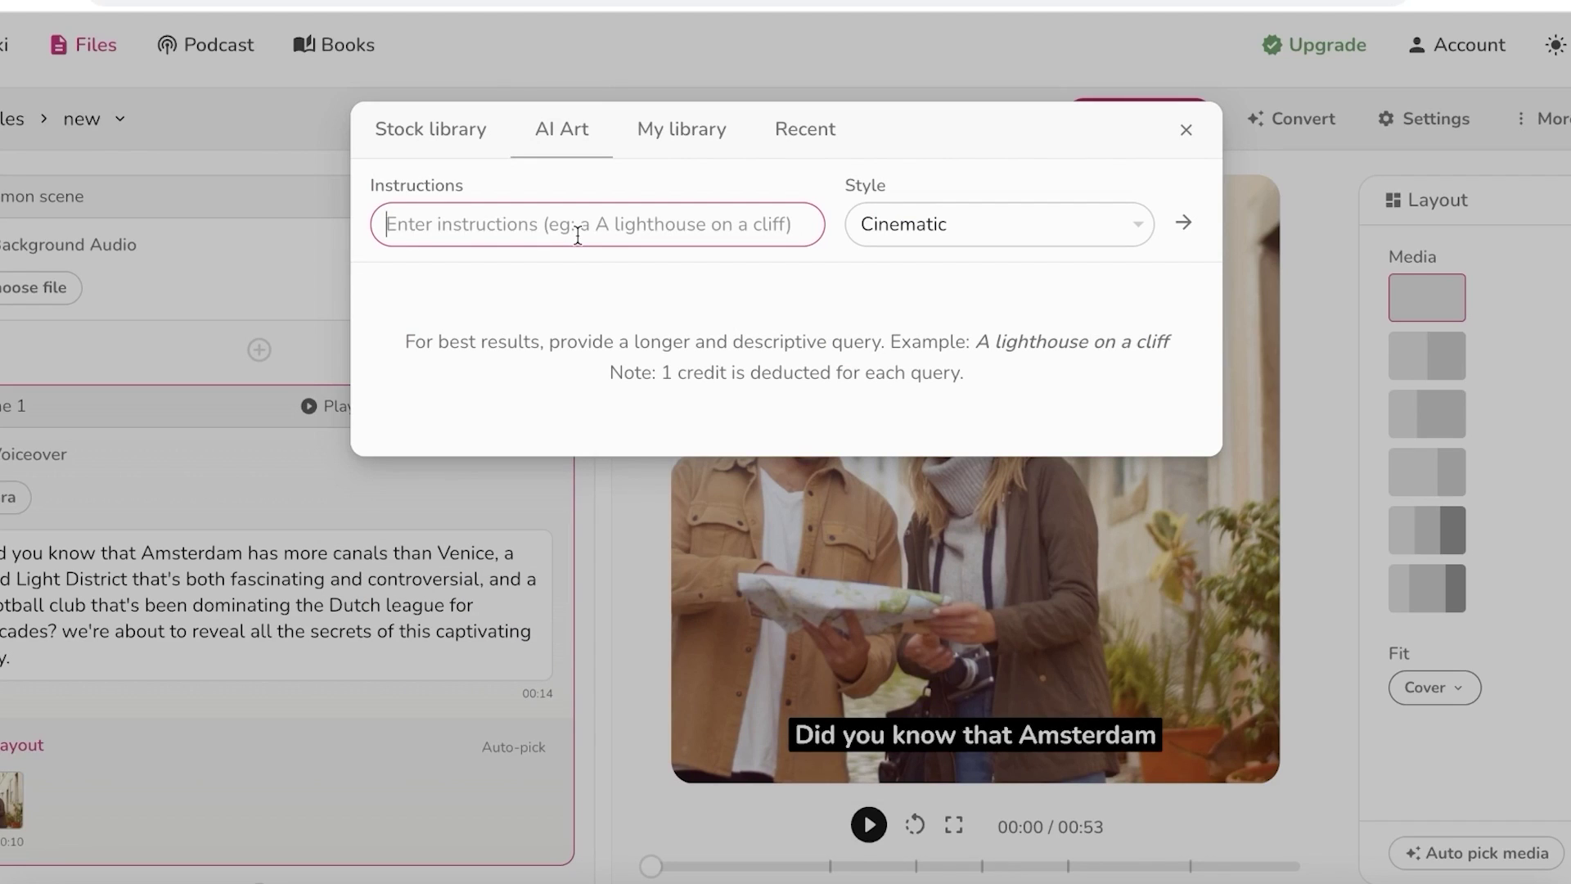
type("create a large lake in amsterdam")
key("Return")
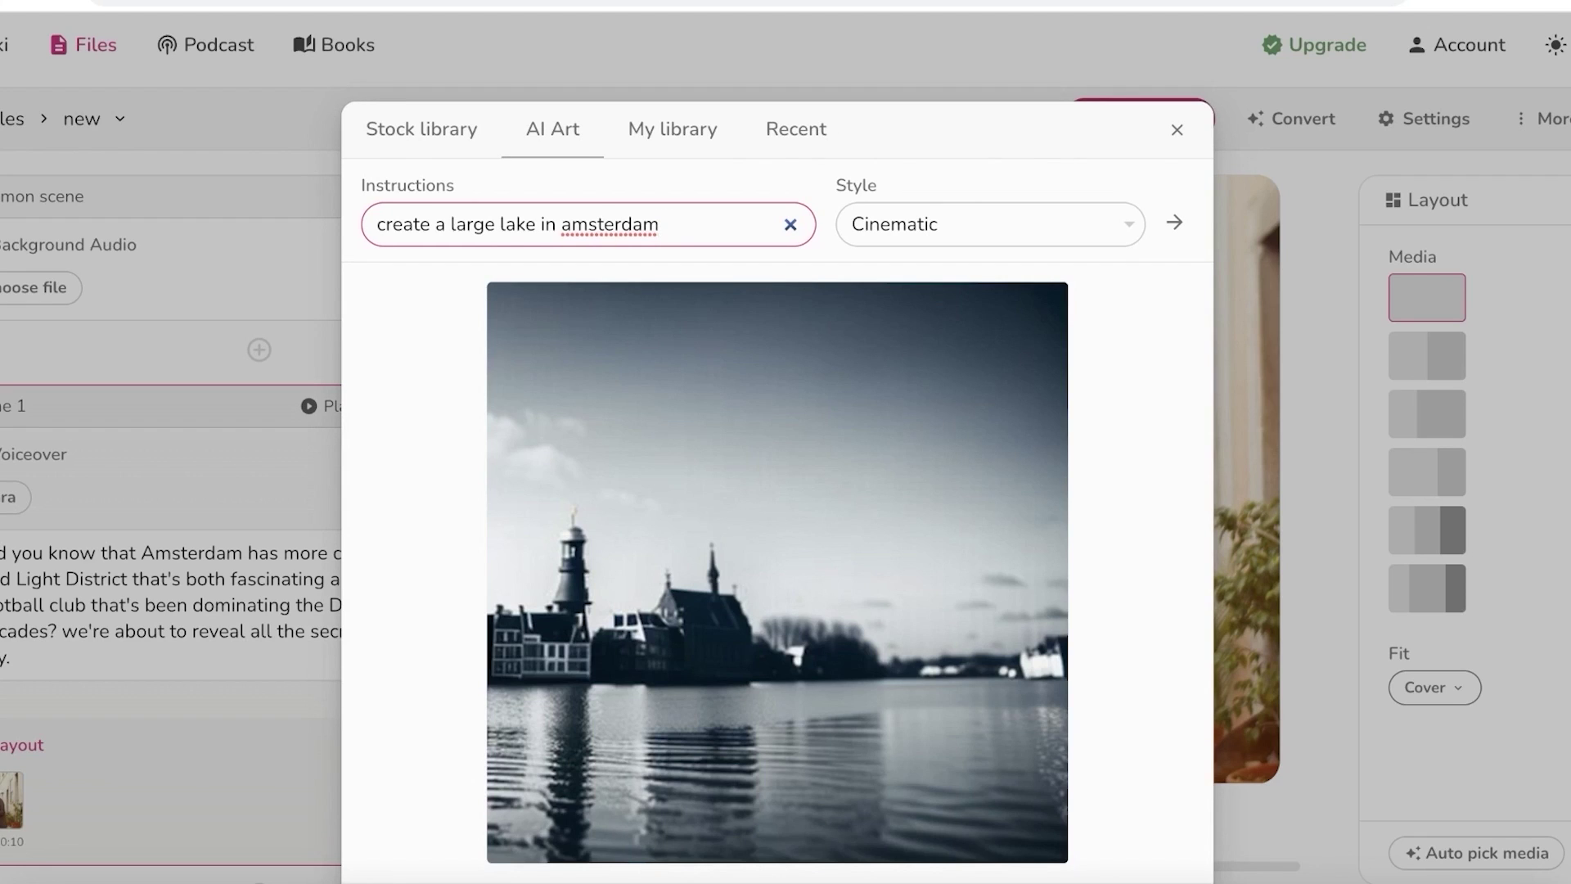
Step: Regenerate the lake art in Cinematic style, use it for Scene 1, and open video settings
scroll(606, 477, "down", 2)
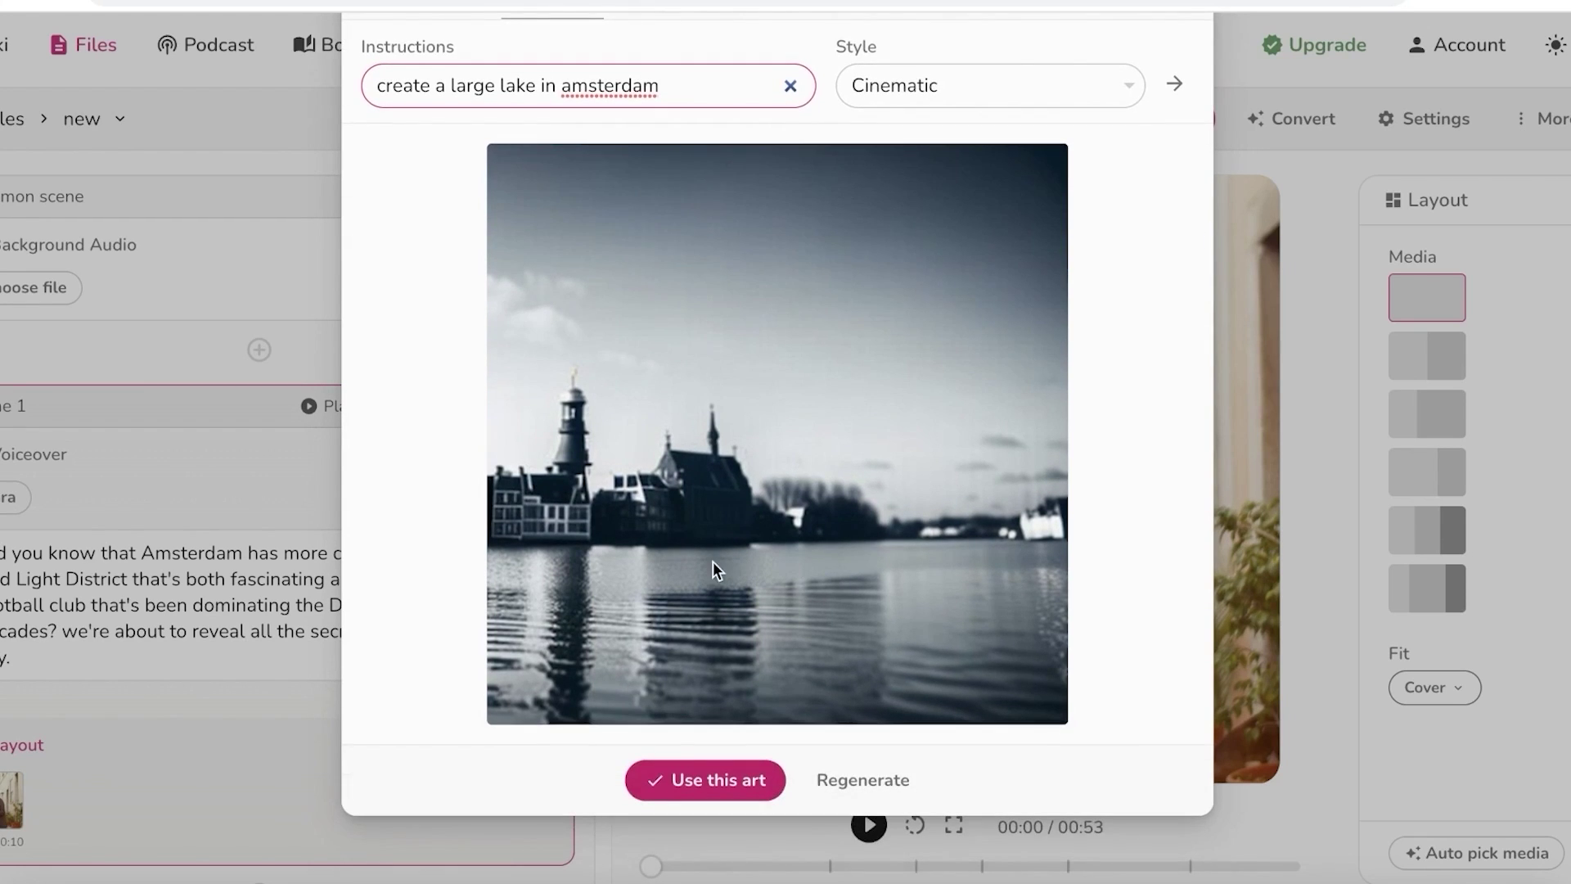
scroll(687, 563, "up", 2)
scroll(881, 694, "down", 2)
left_click(884, 783)
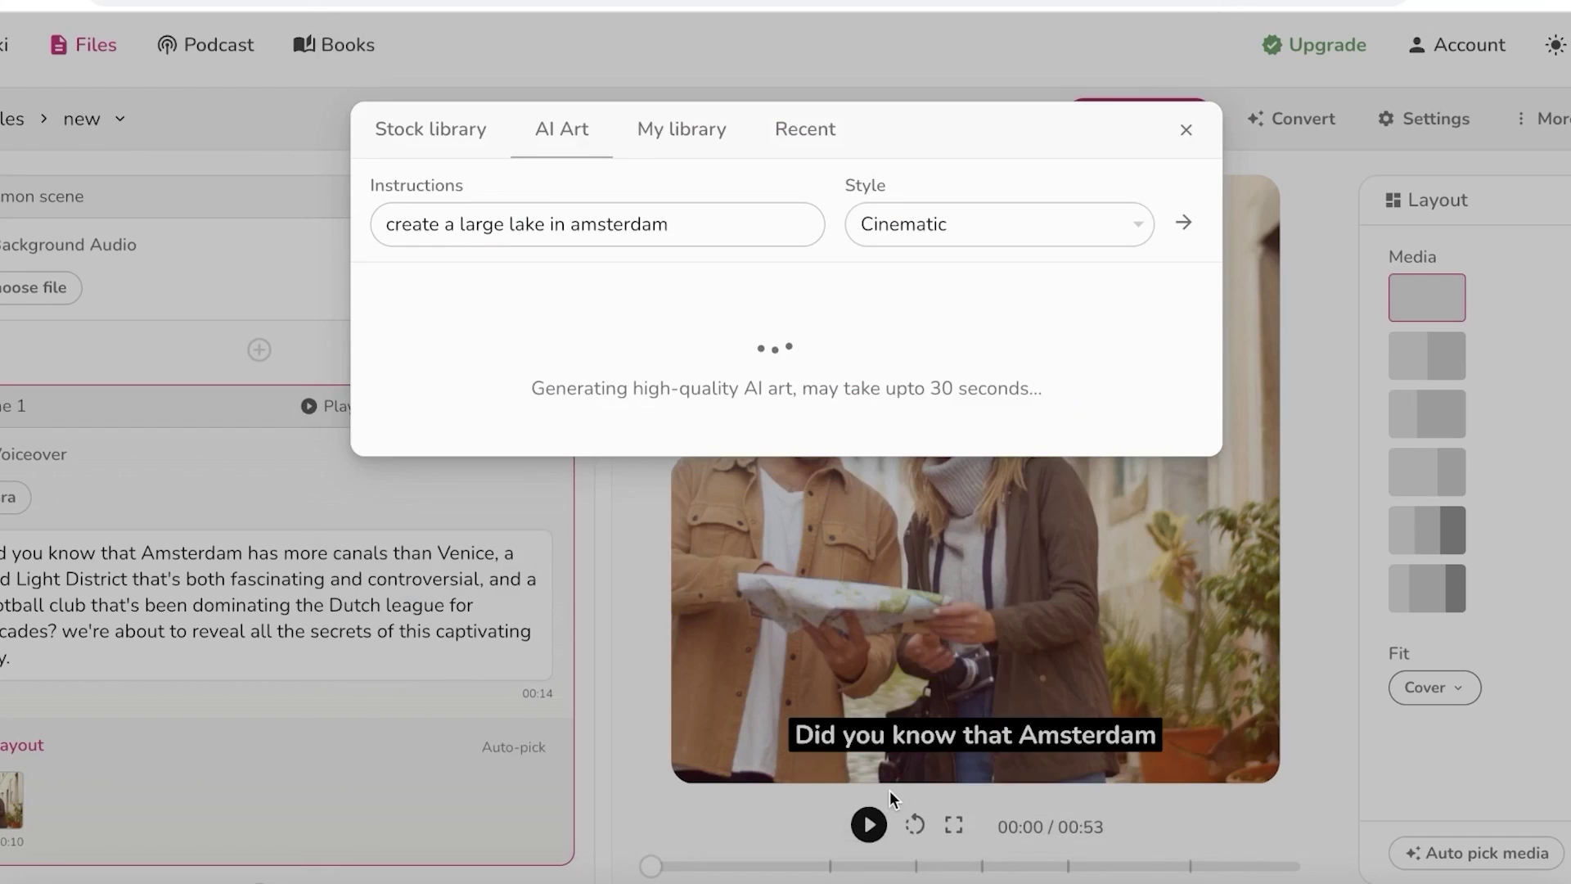
left_click(989, 224)
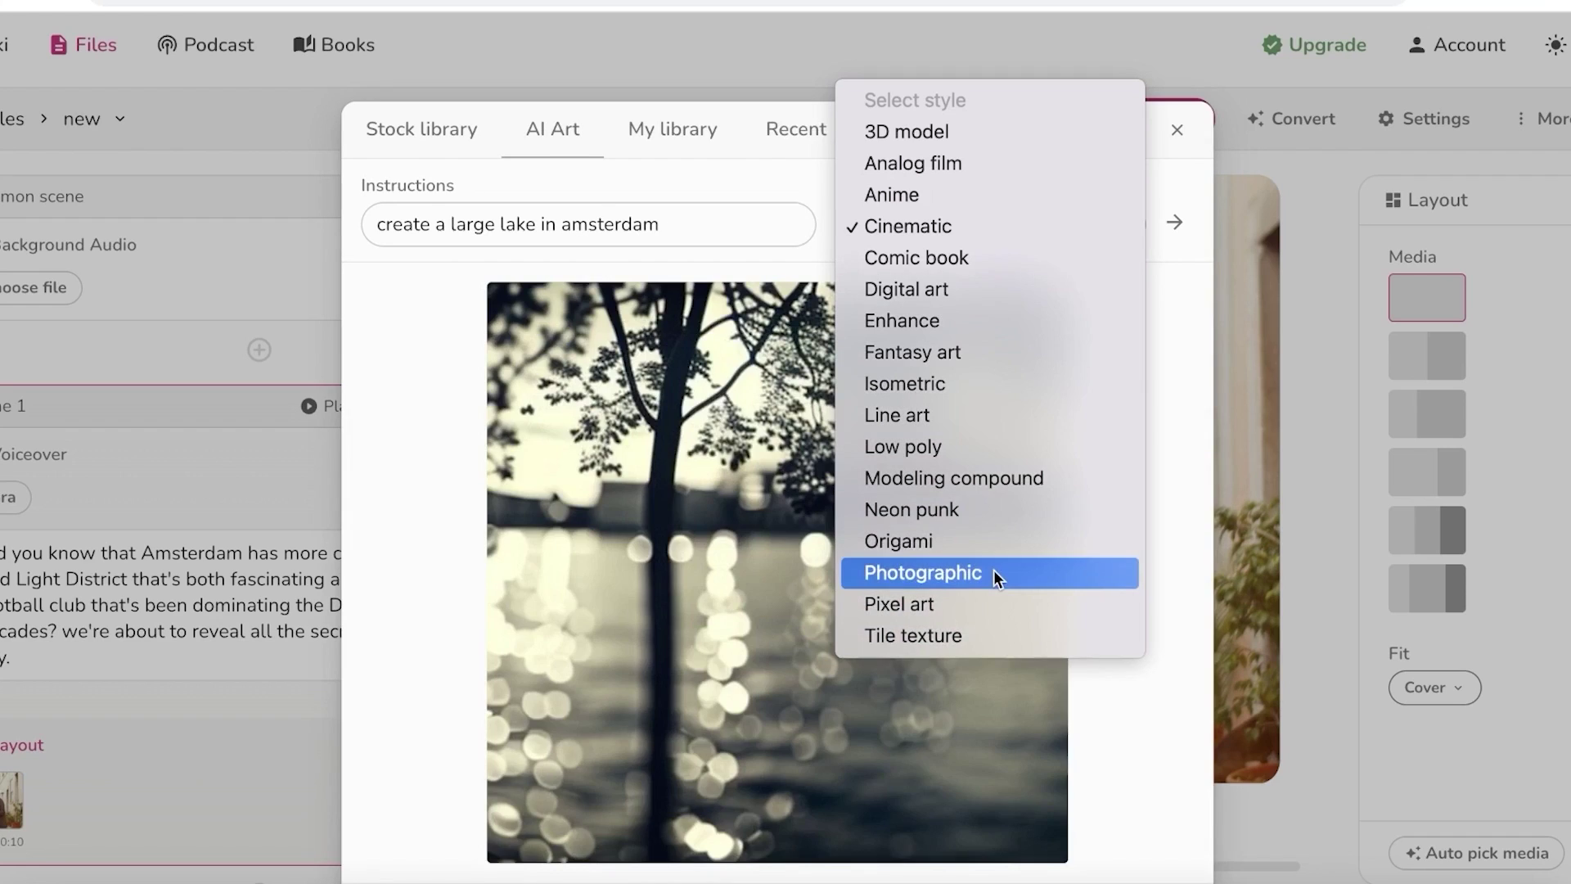
left_click(1192, 331)
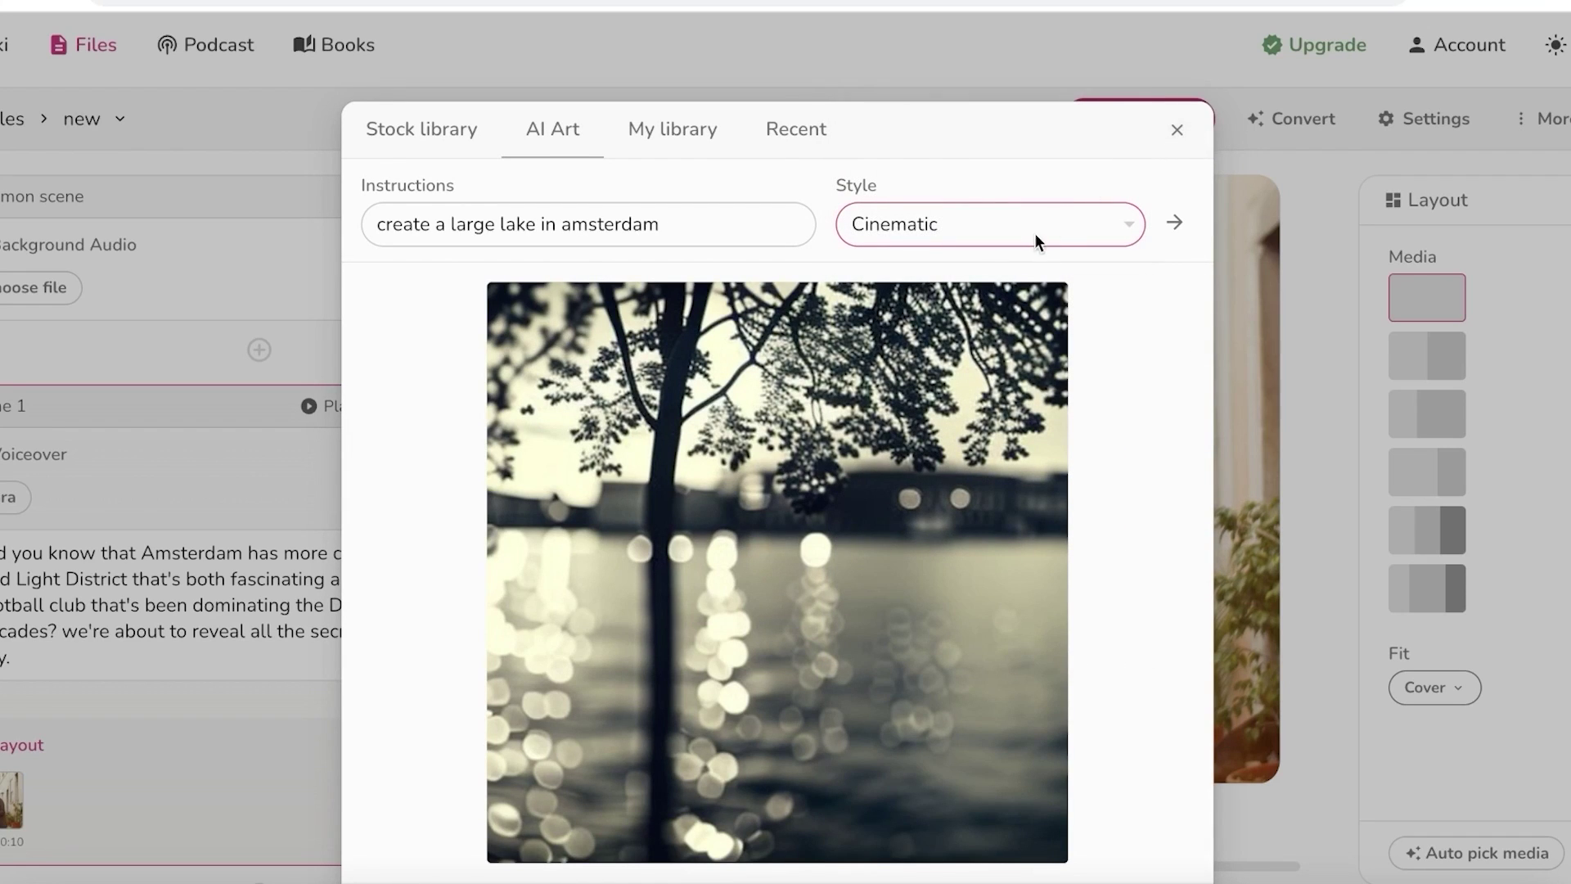
scroll(1045, 507, "down", 2)
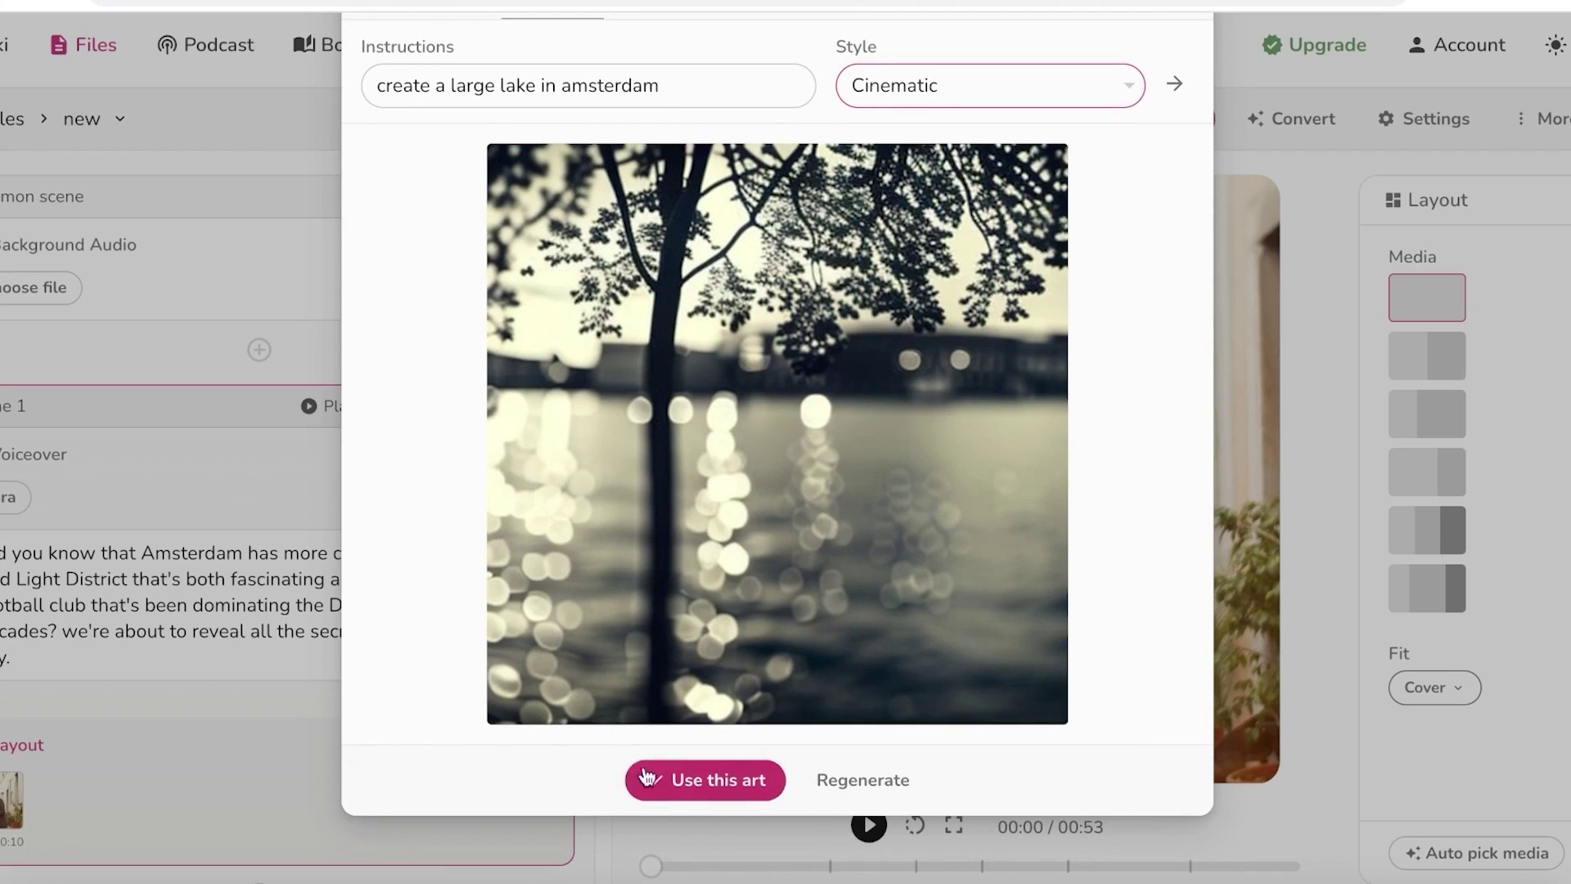
left_click(710, 781)
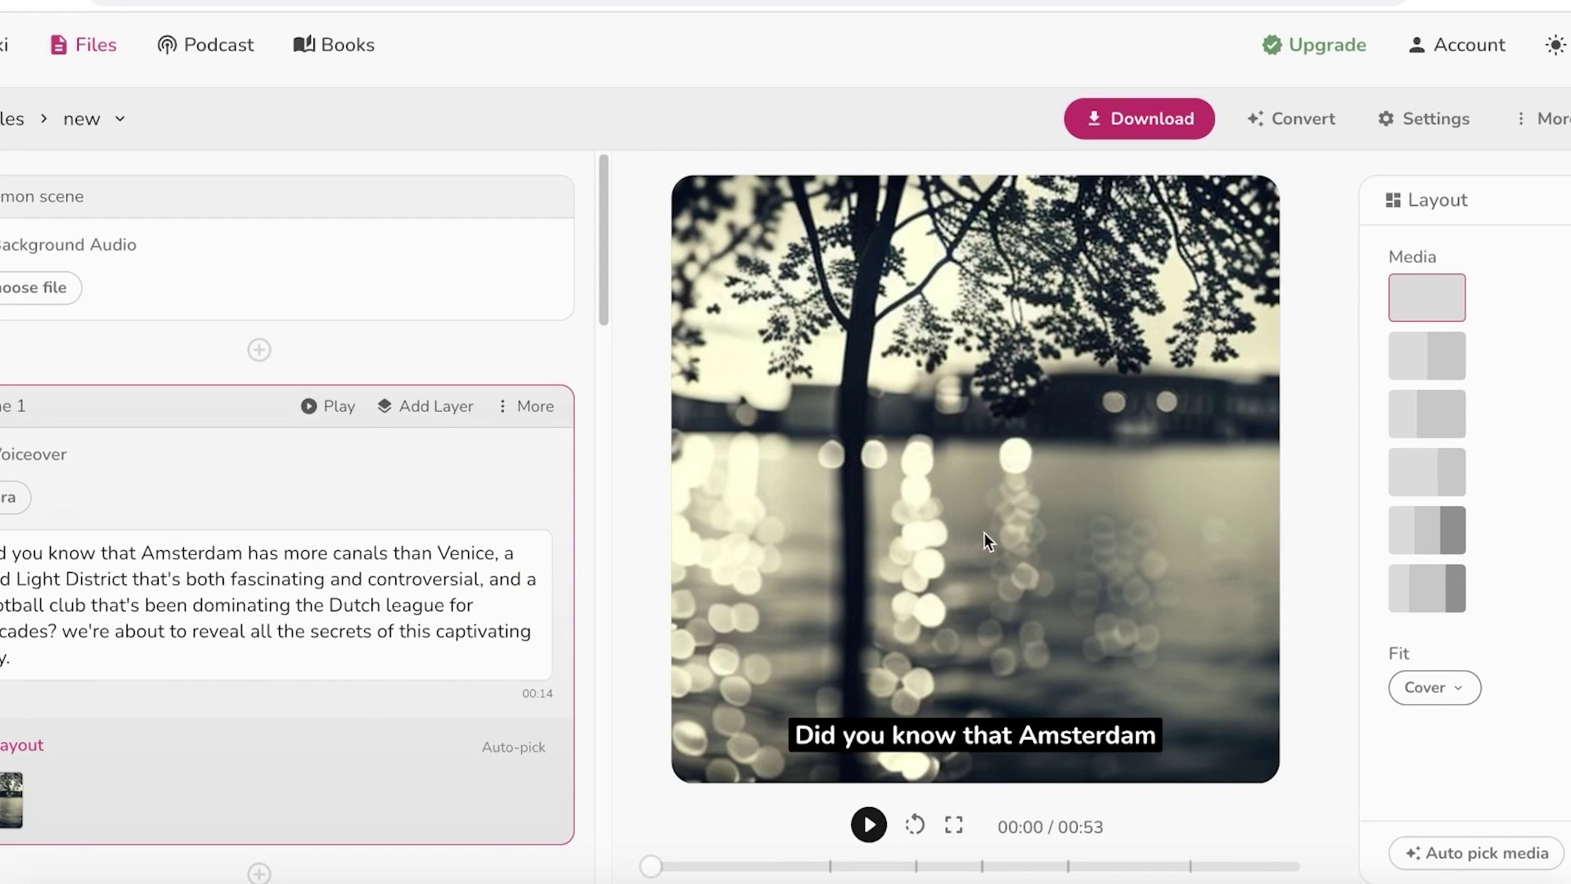
left_click(1489, 270)
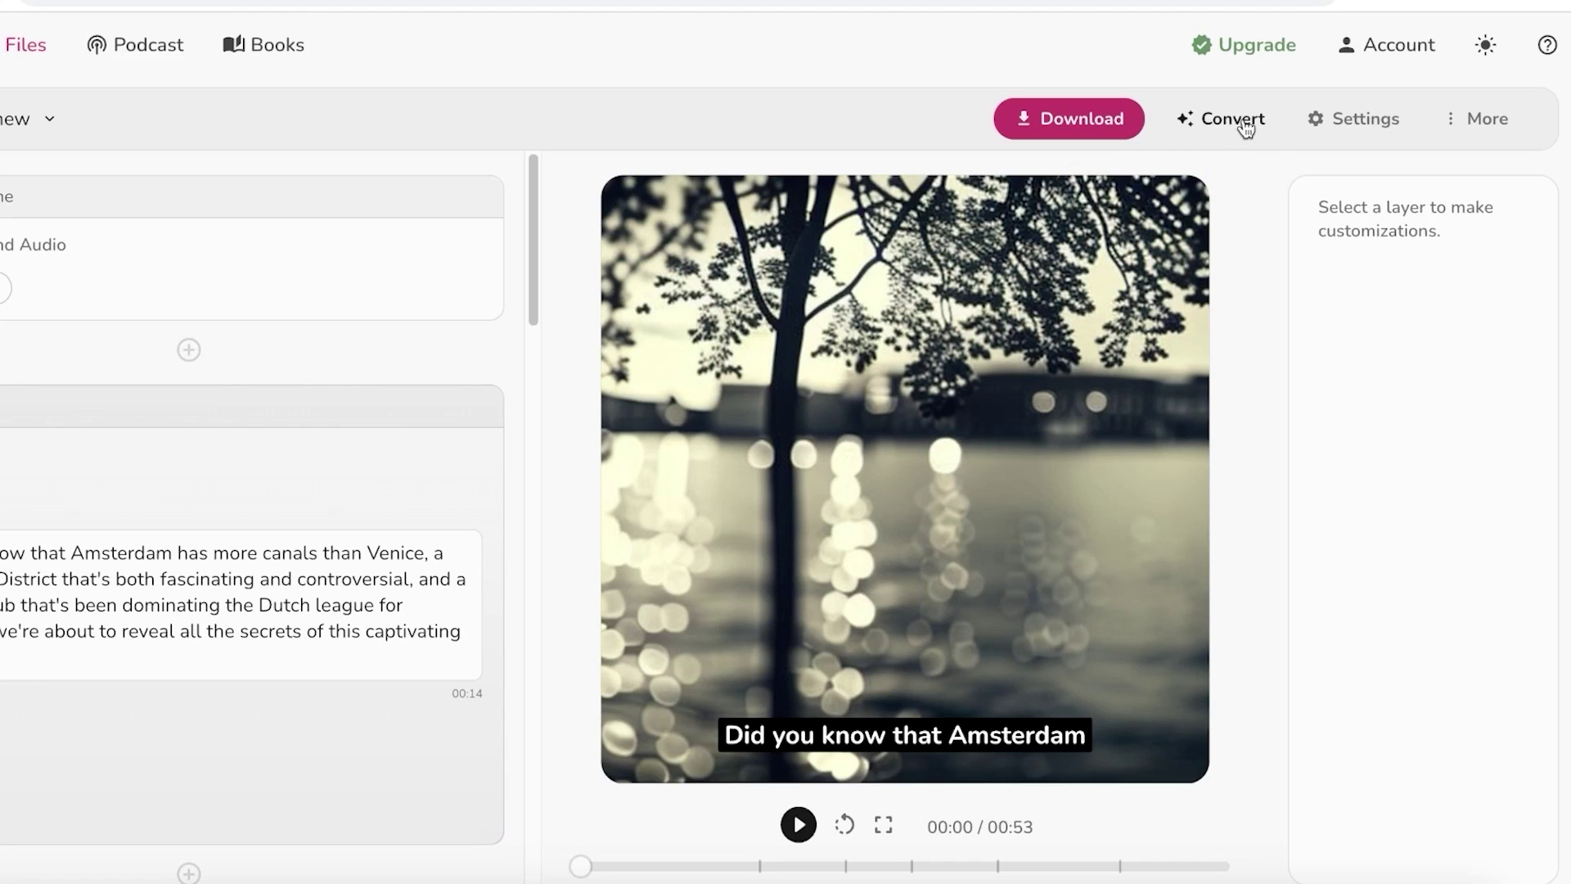
left_click(1350, 116)
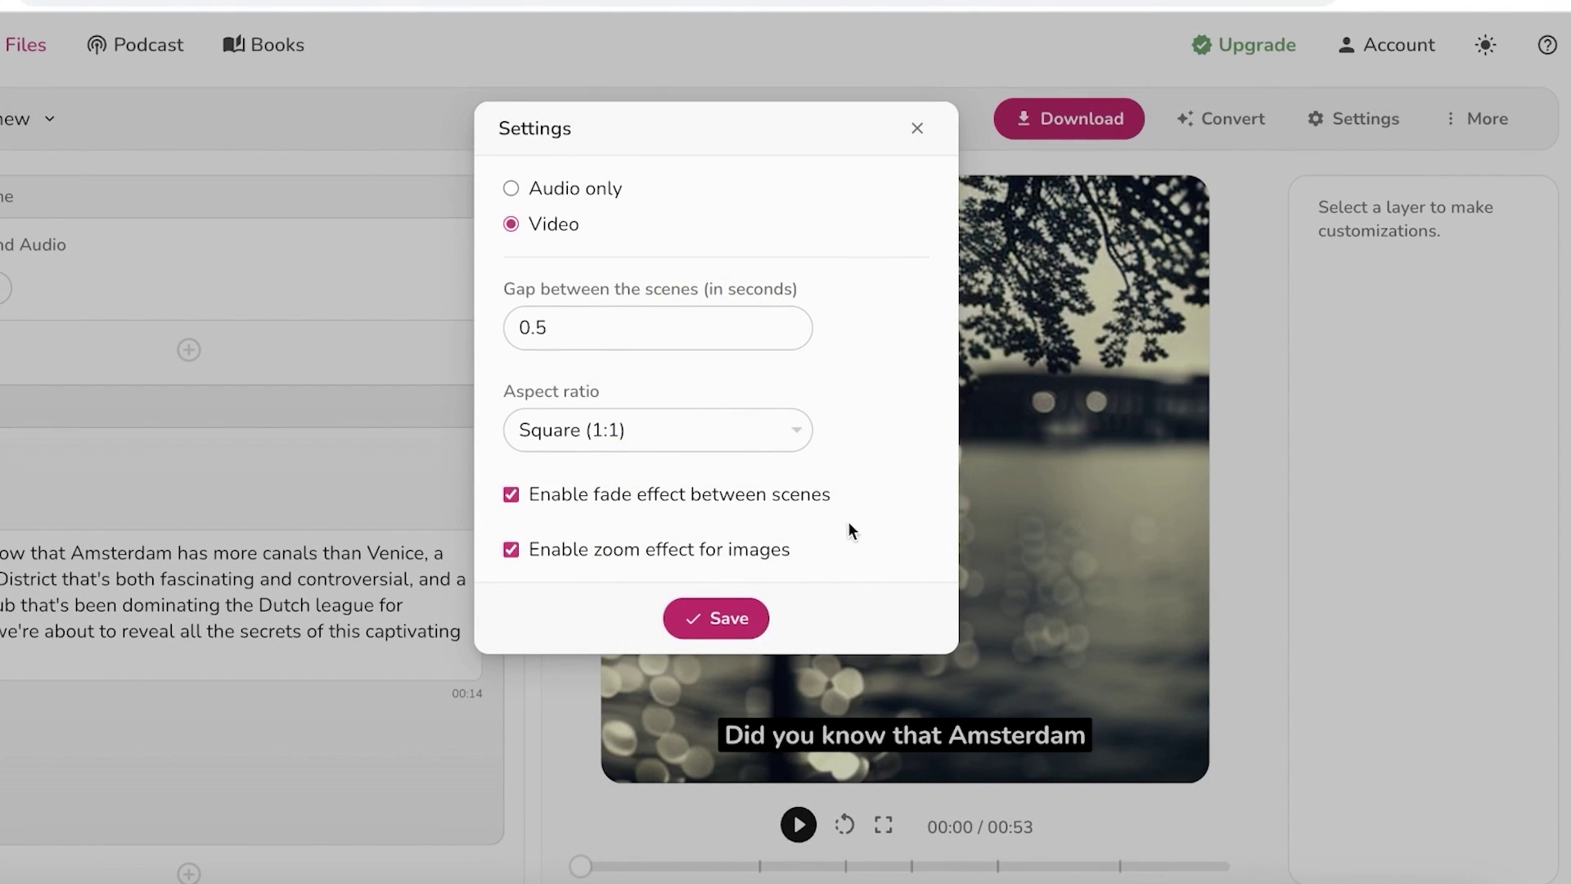
Step: Set the video's aspect ratio to Landscape (16:9) and save the settings
left_click(599, 412)
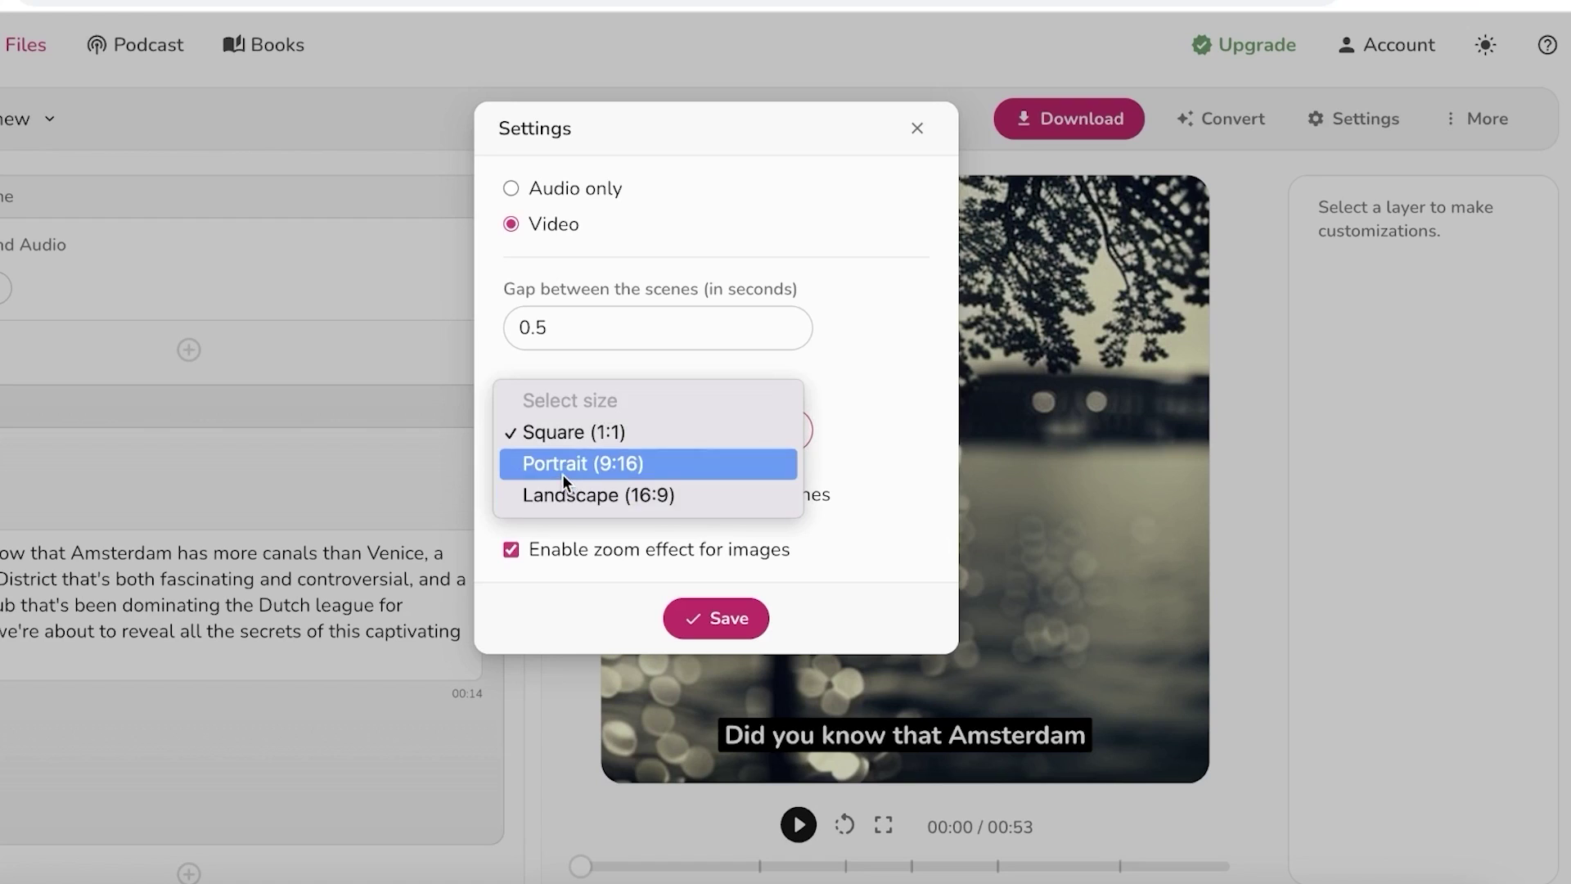
left_click(730, 495)
left_click(728, 618)
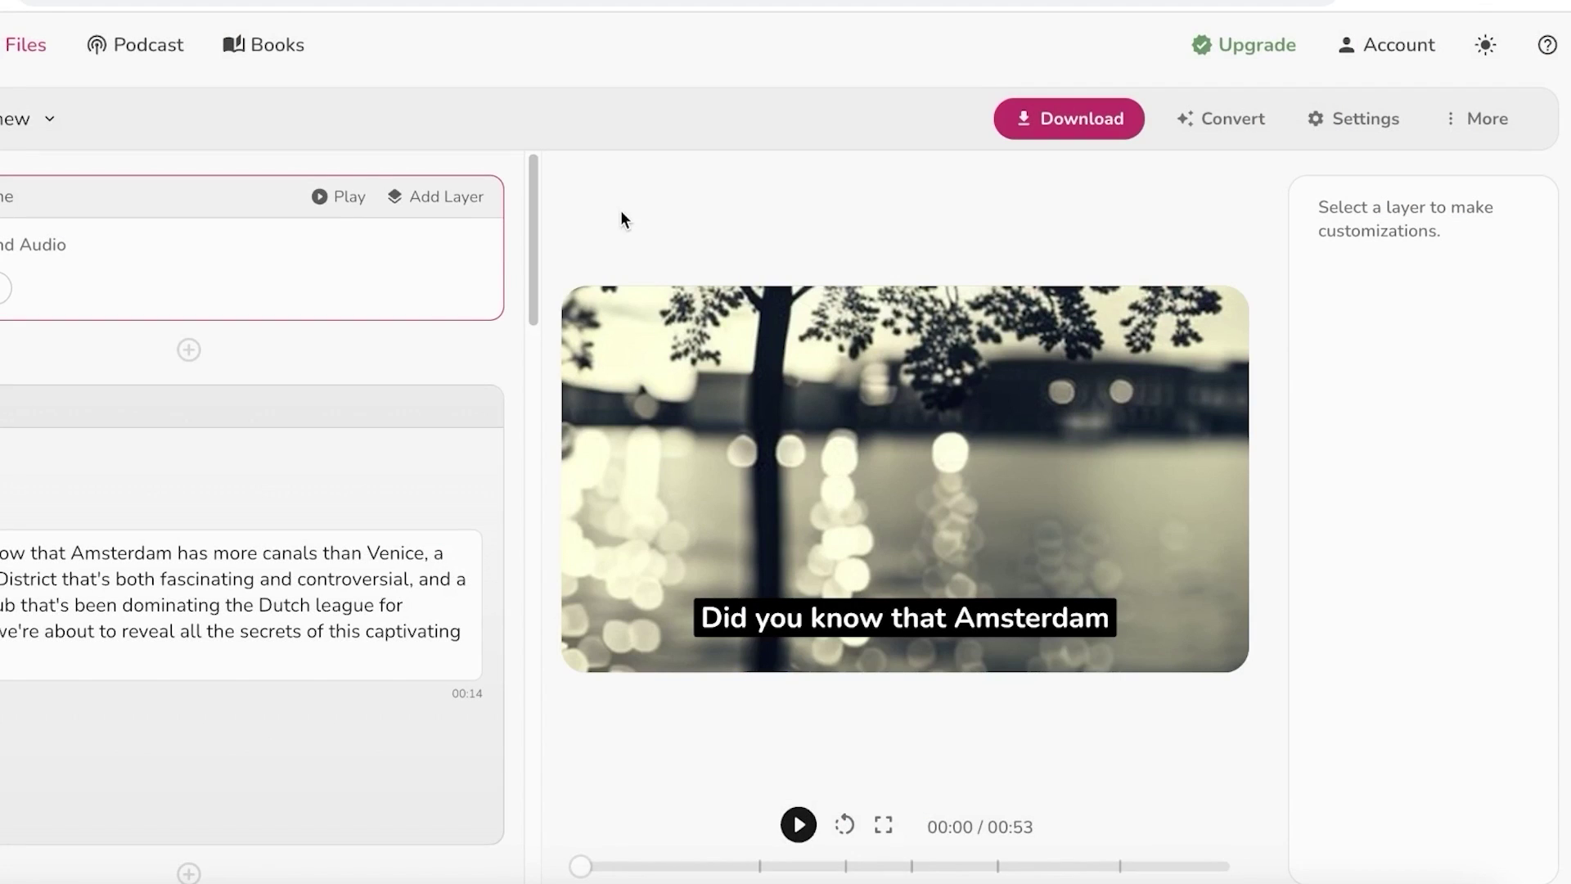
scroll(429, 377, "down", 10)
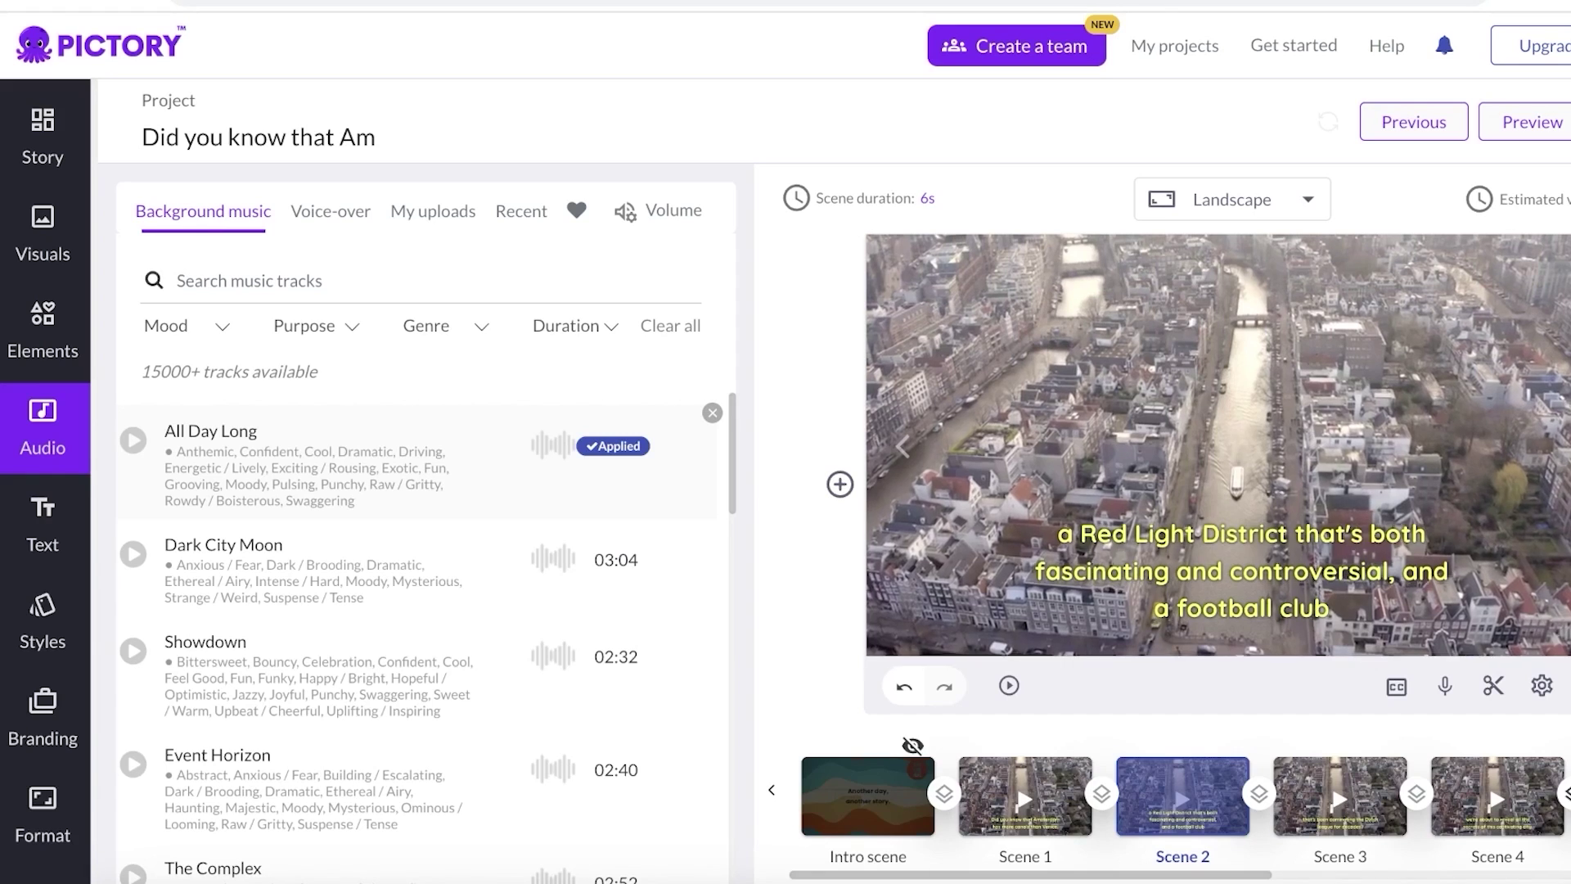
left_click(1219, 196)
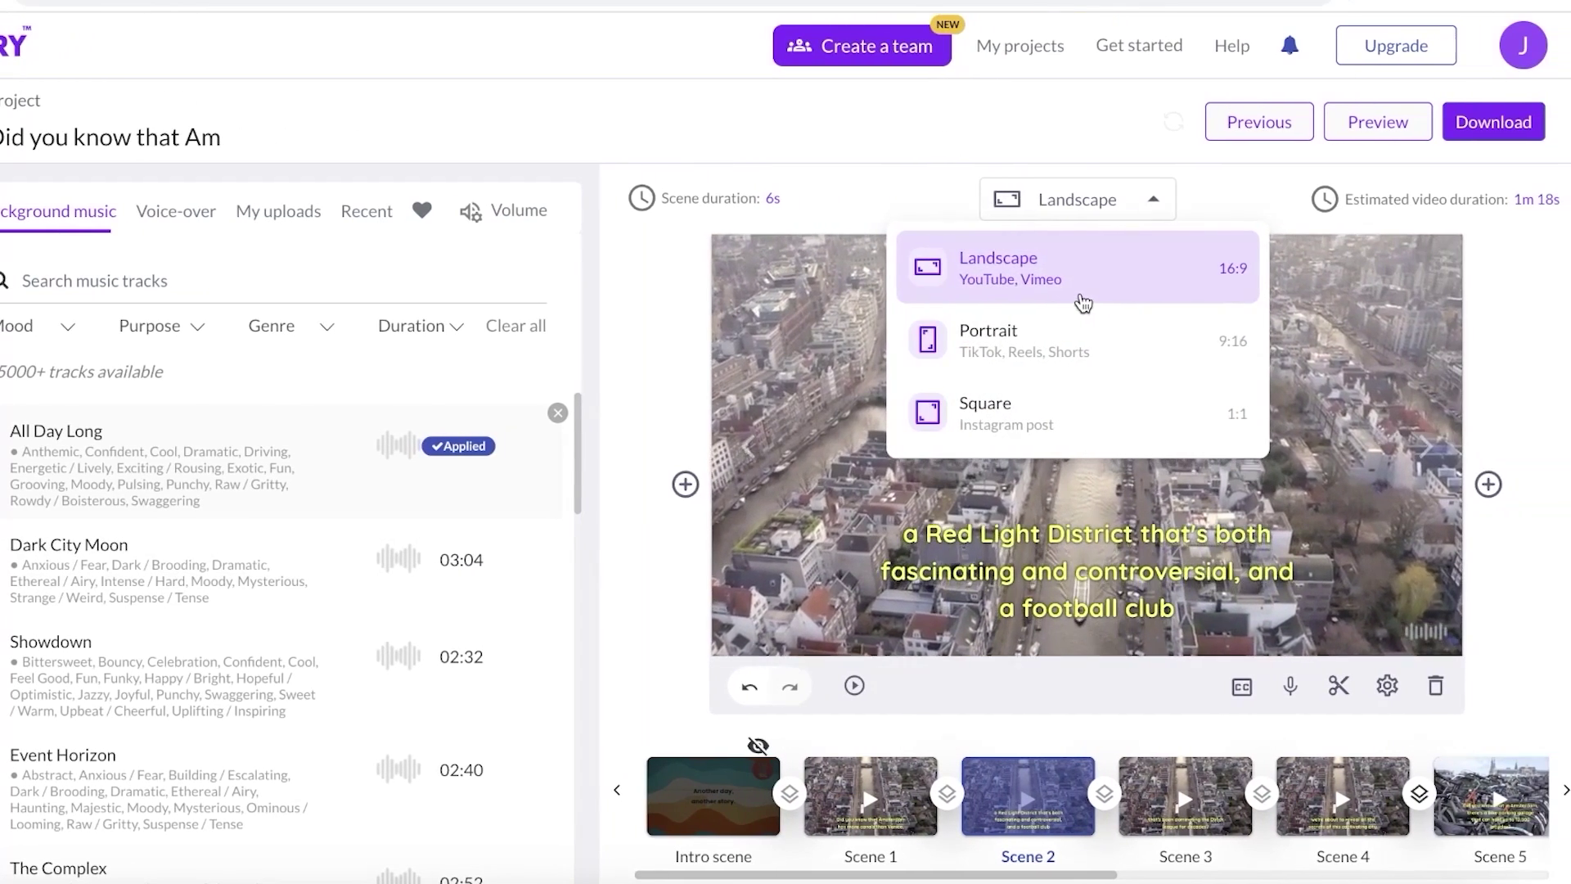
left_click(1023, 339)
left_click(1055, 200)
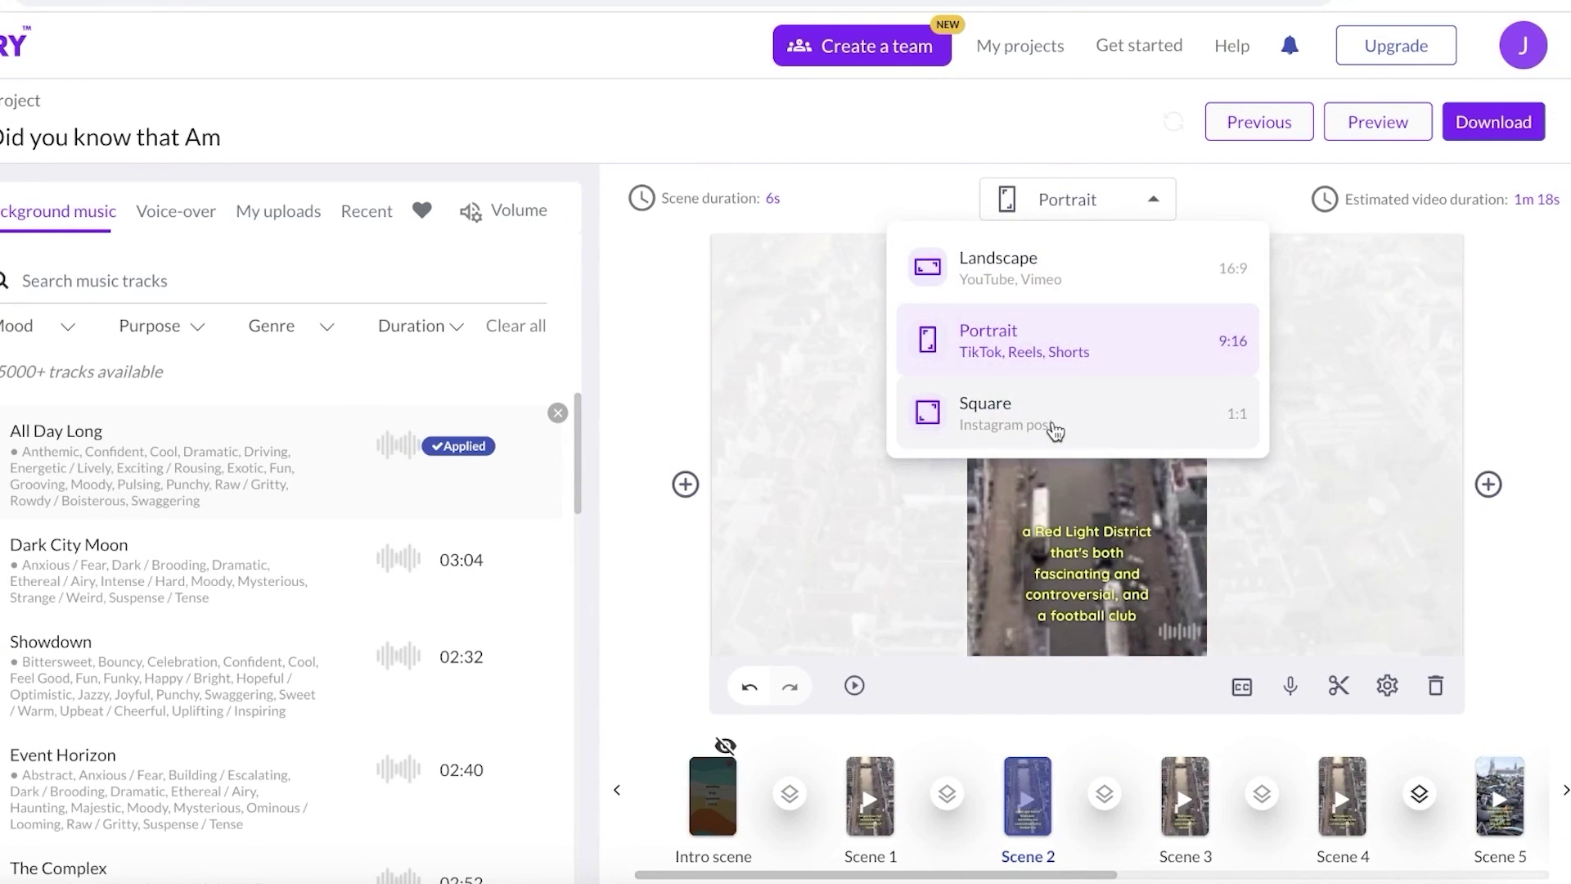
left_click(798, 282)
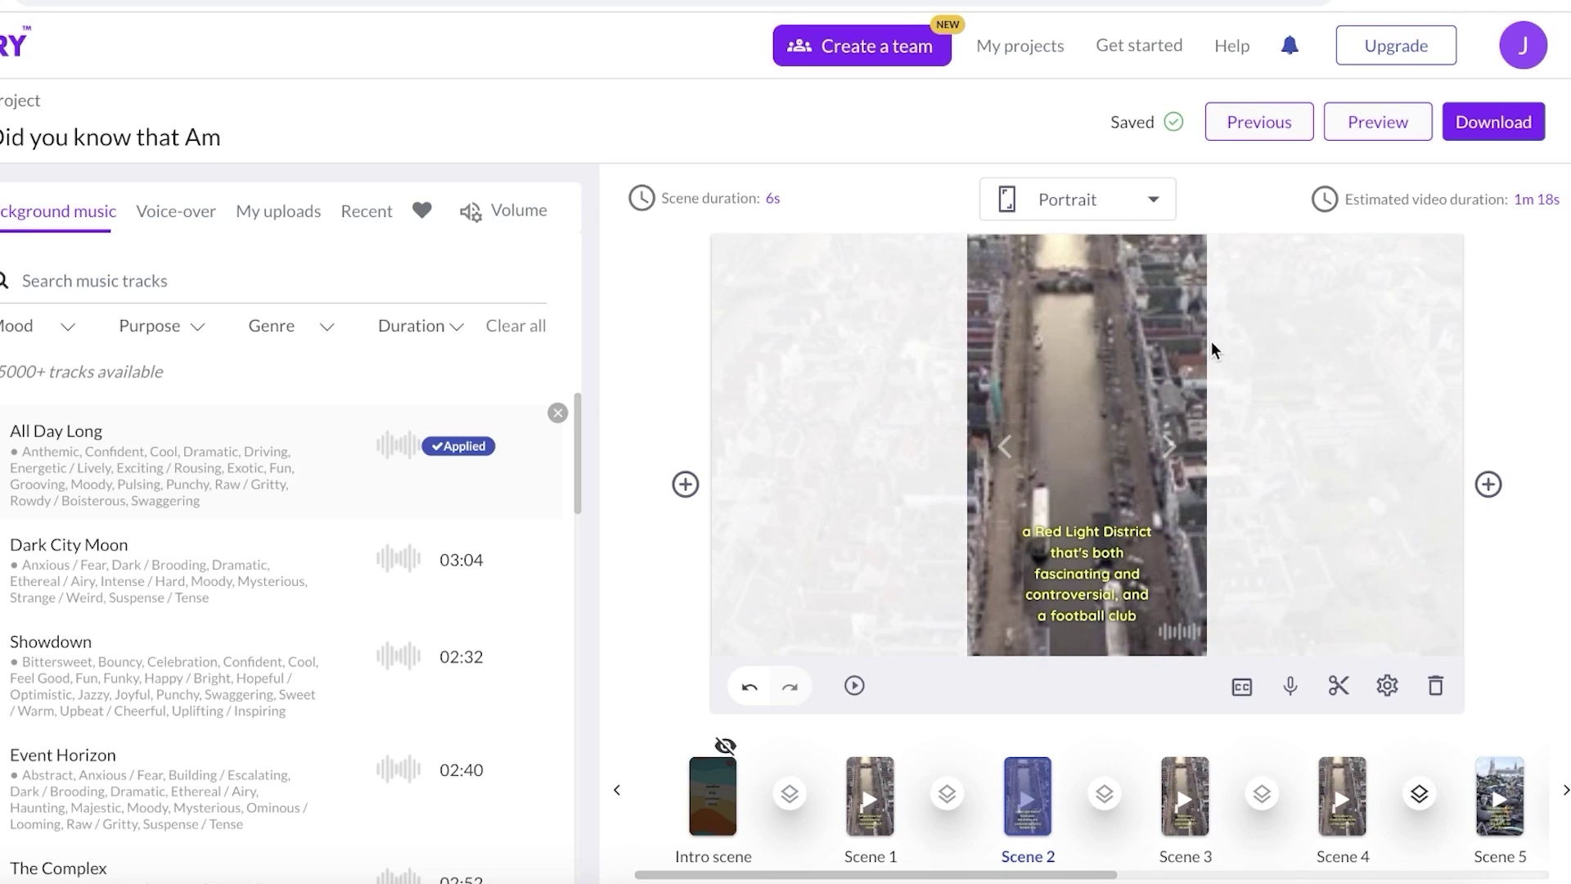
left_click(1139, 211)
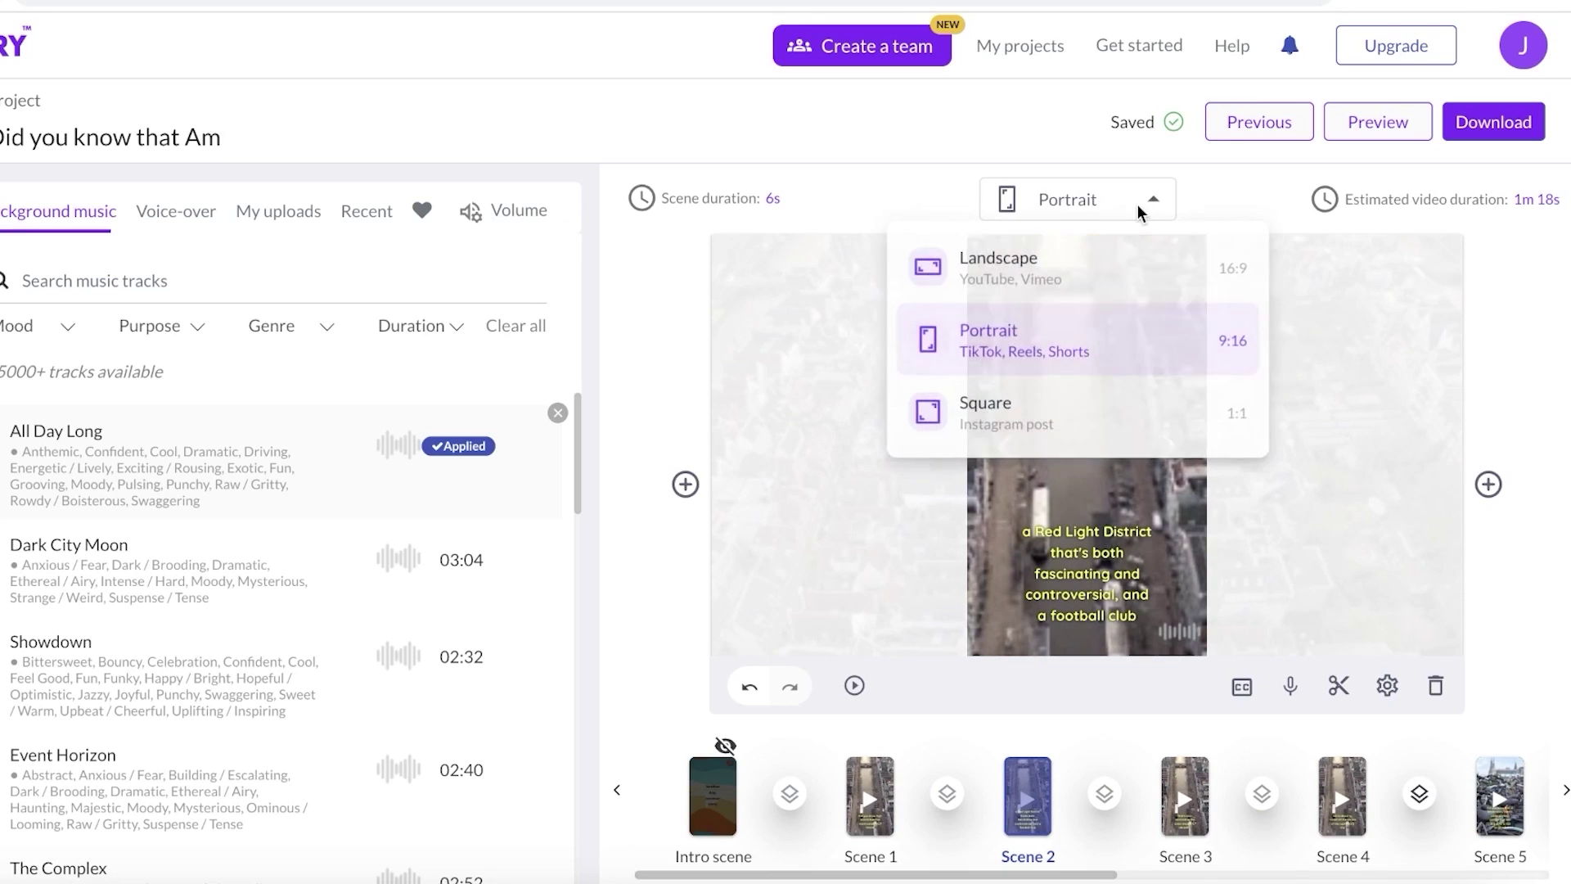
left_click(1028, 425)
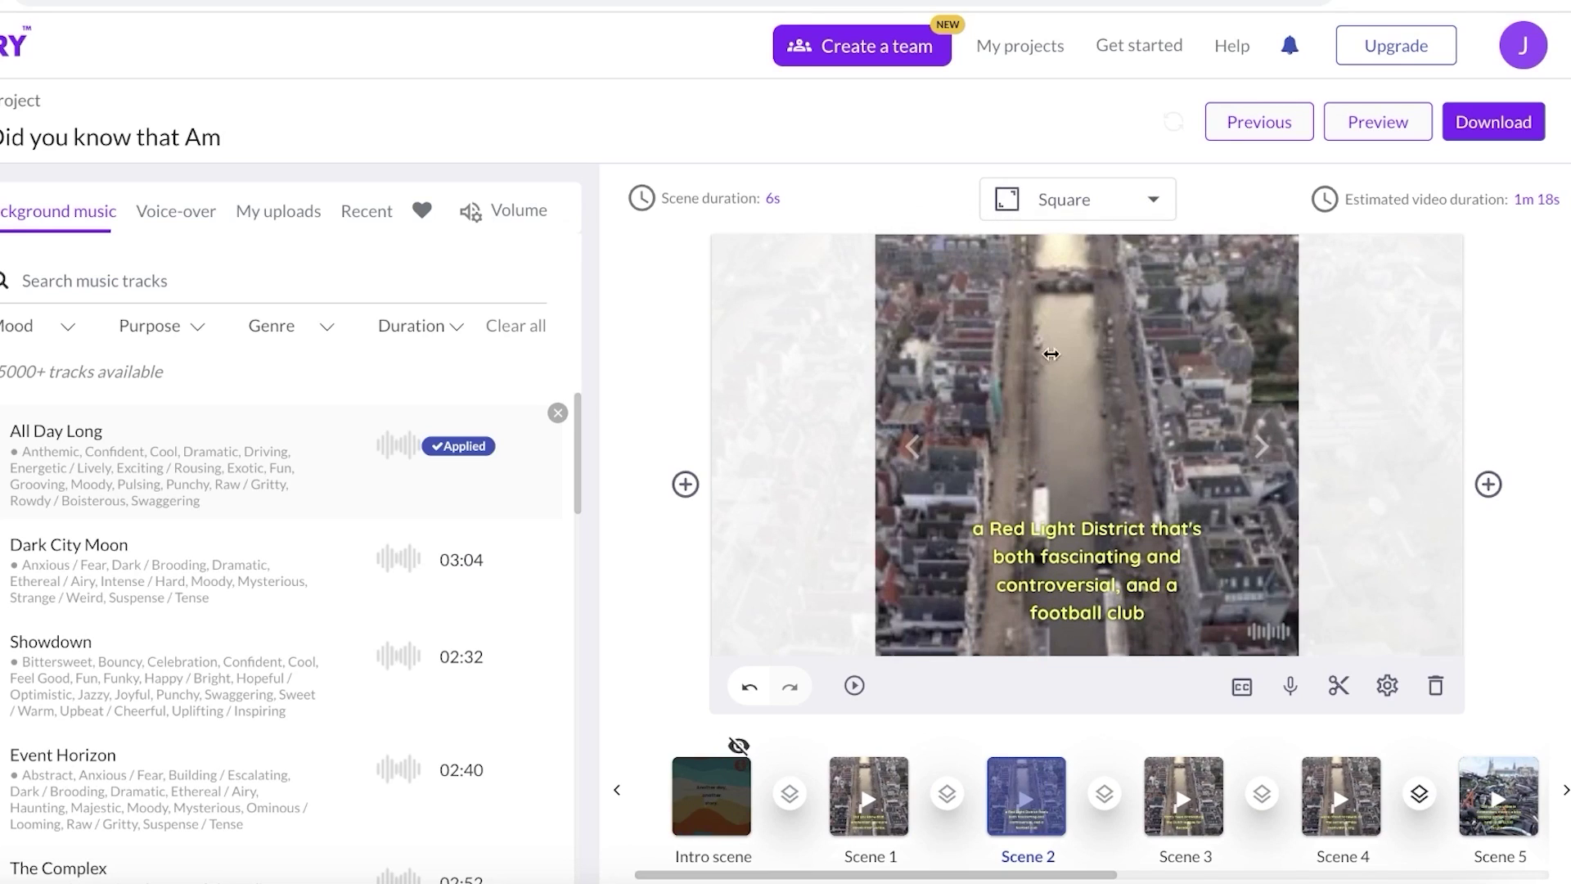
left_click(1072, 202)
left_click(1041, 280)
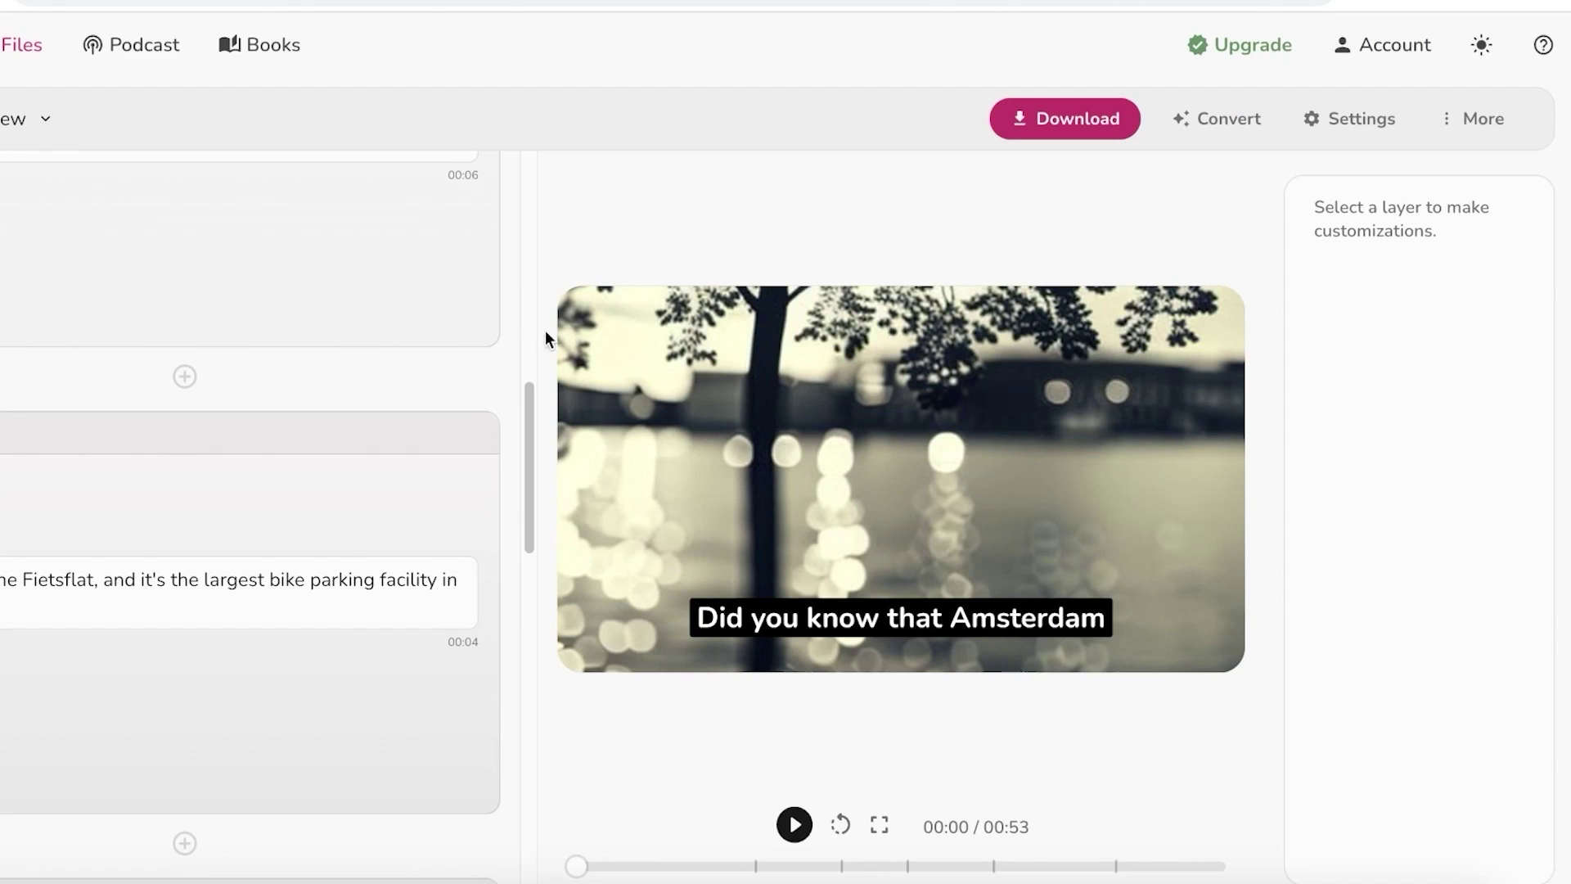
Step: Set the video's aspect ratio to Portrait (9:16) and save
left_click(1364, 120)
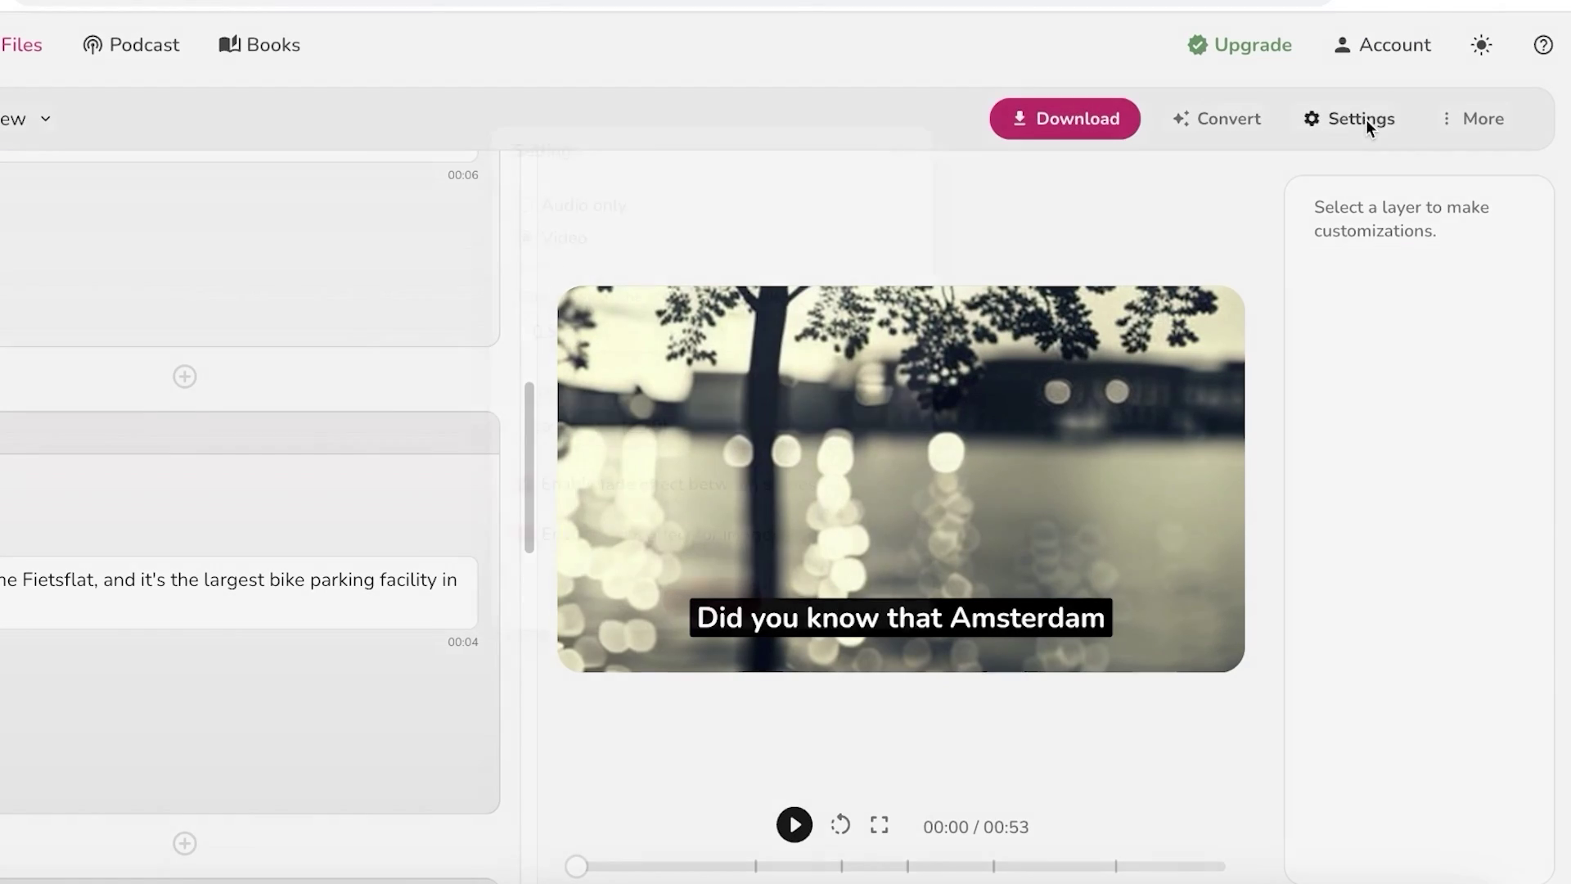
left_click(734, 445)
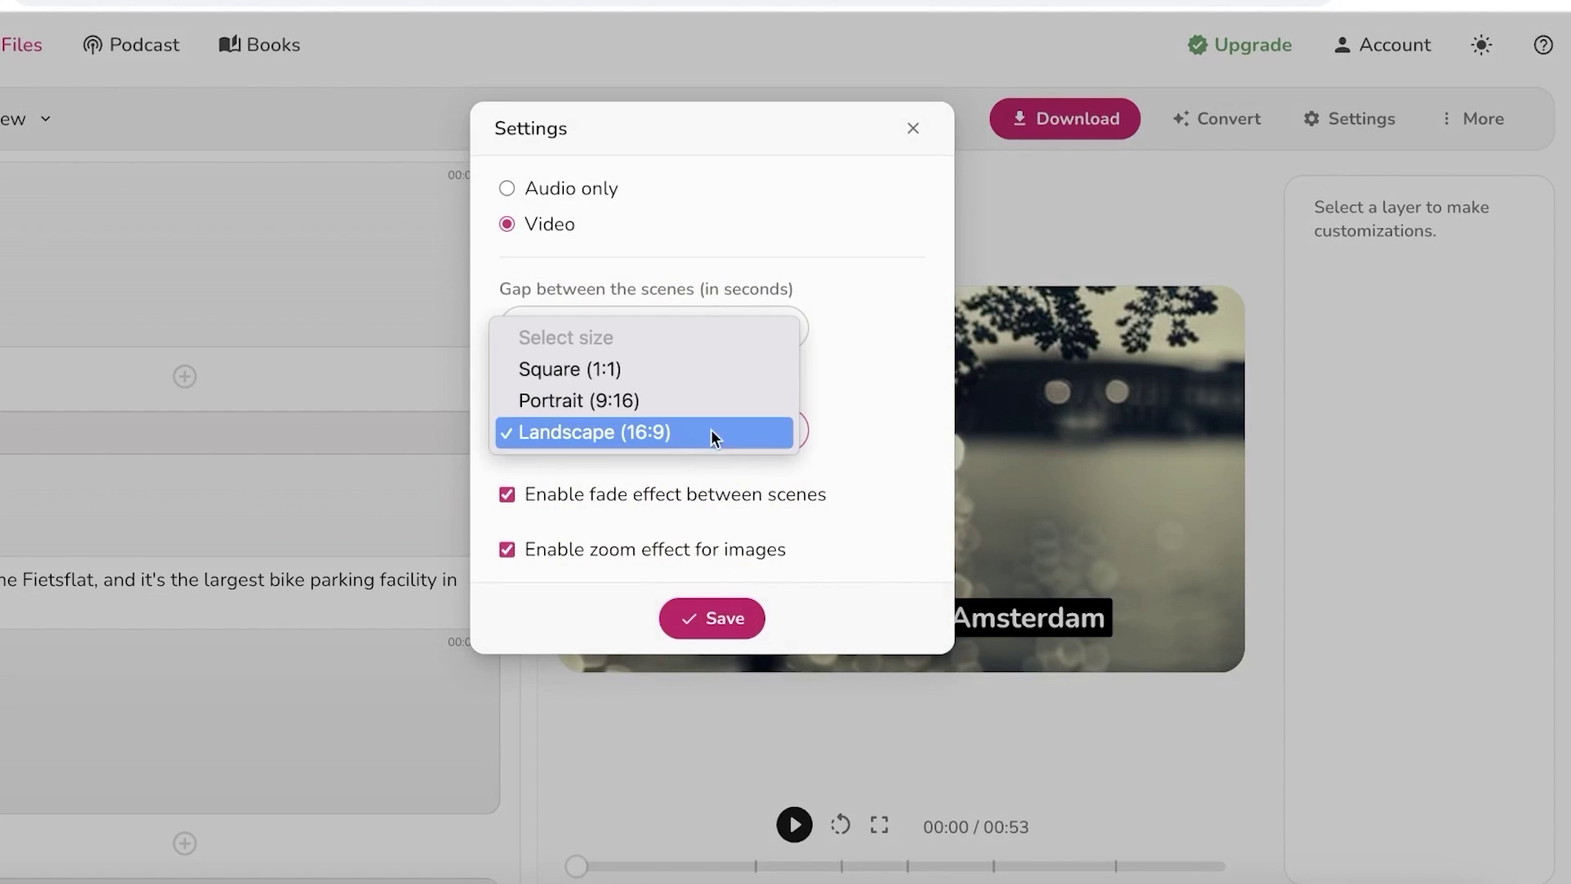
left_click(681, 393)
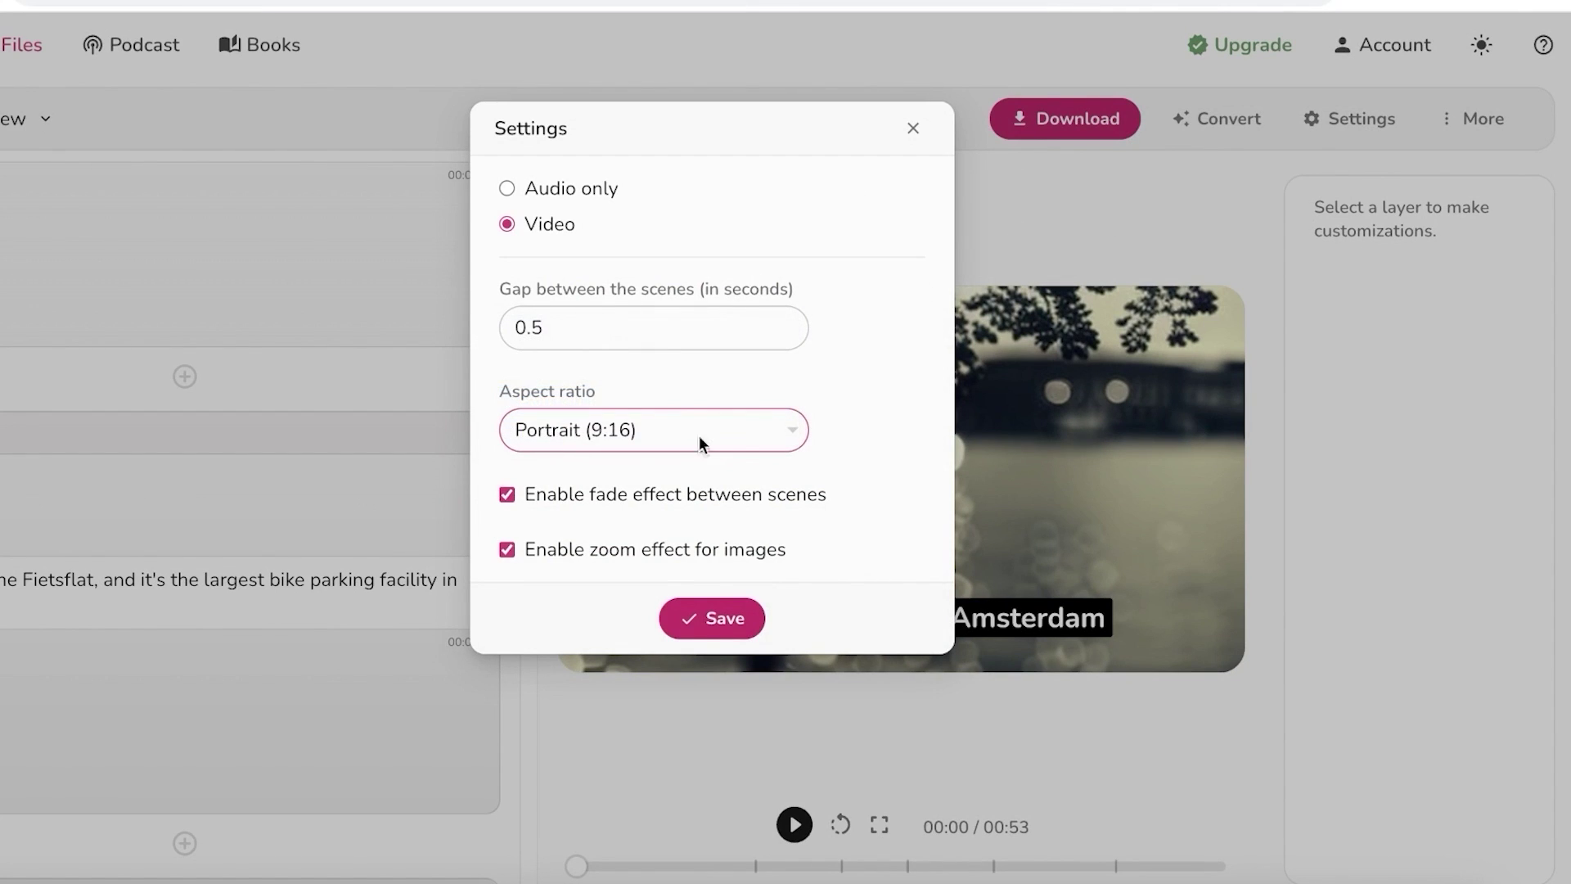
left_click(666, 618)
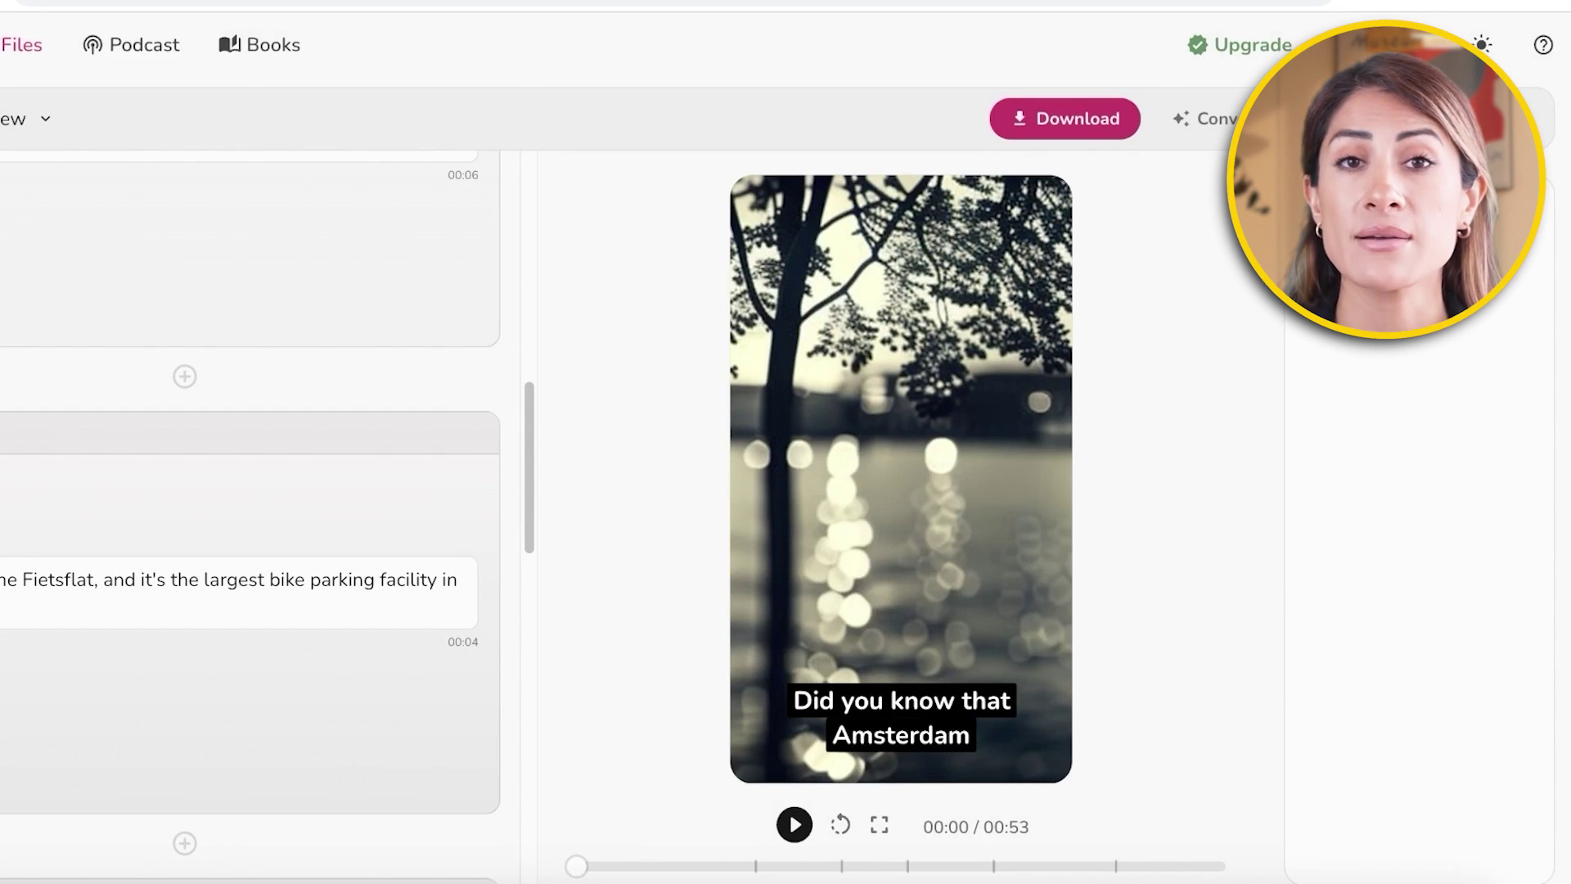
Step: Reopen the video settings and look through the aspect ratio list again
left_click(1521, 119)
left_click(642, 414)
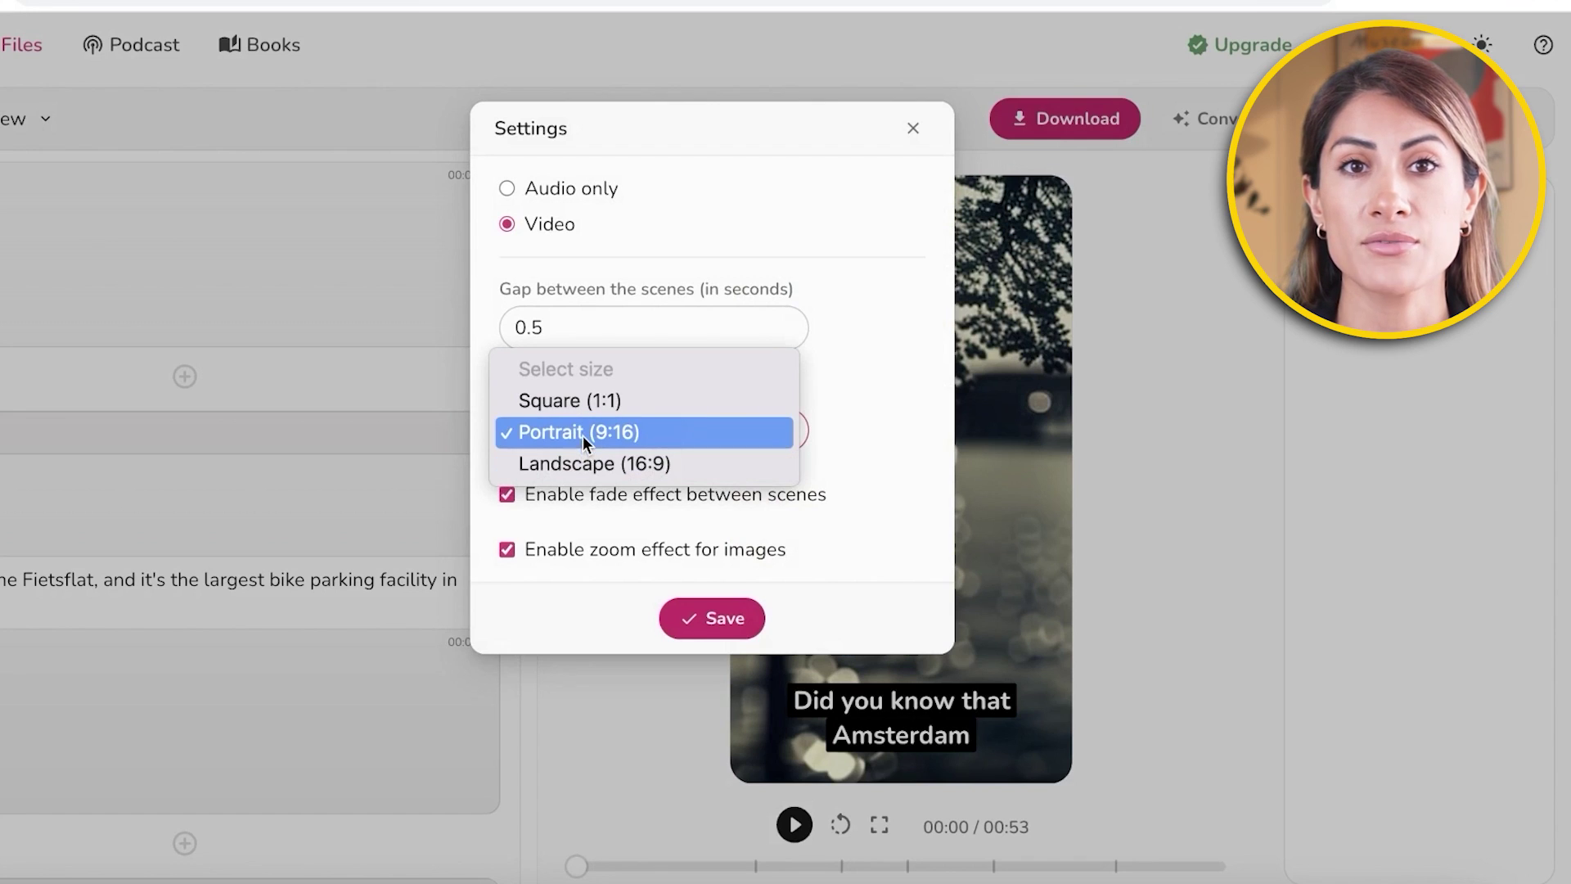
left_click(577, 463)
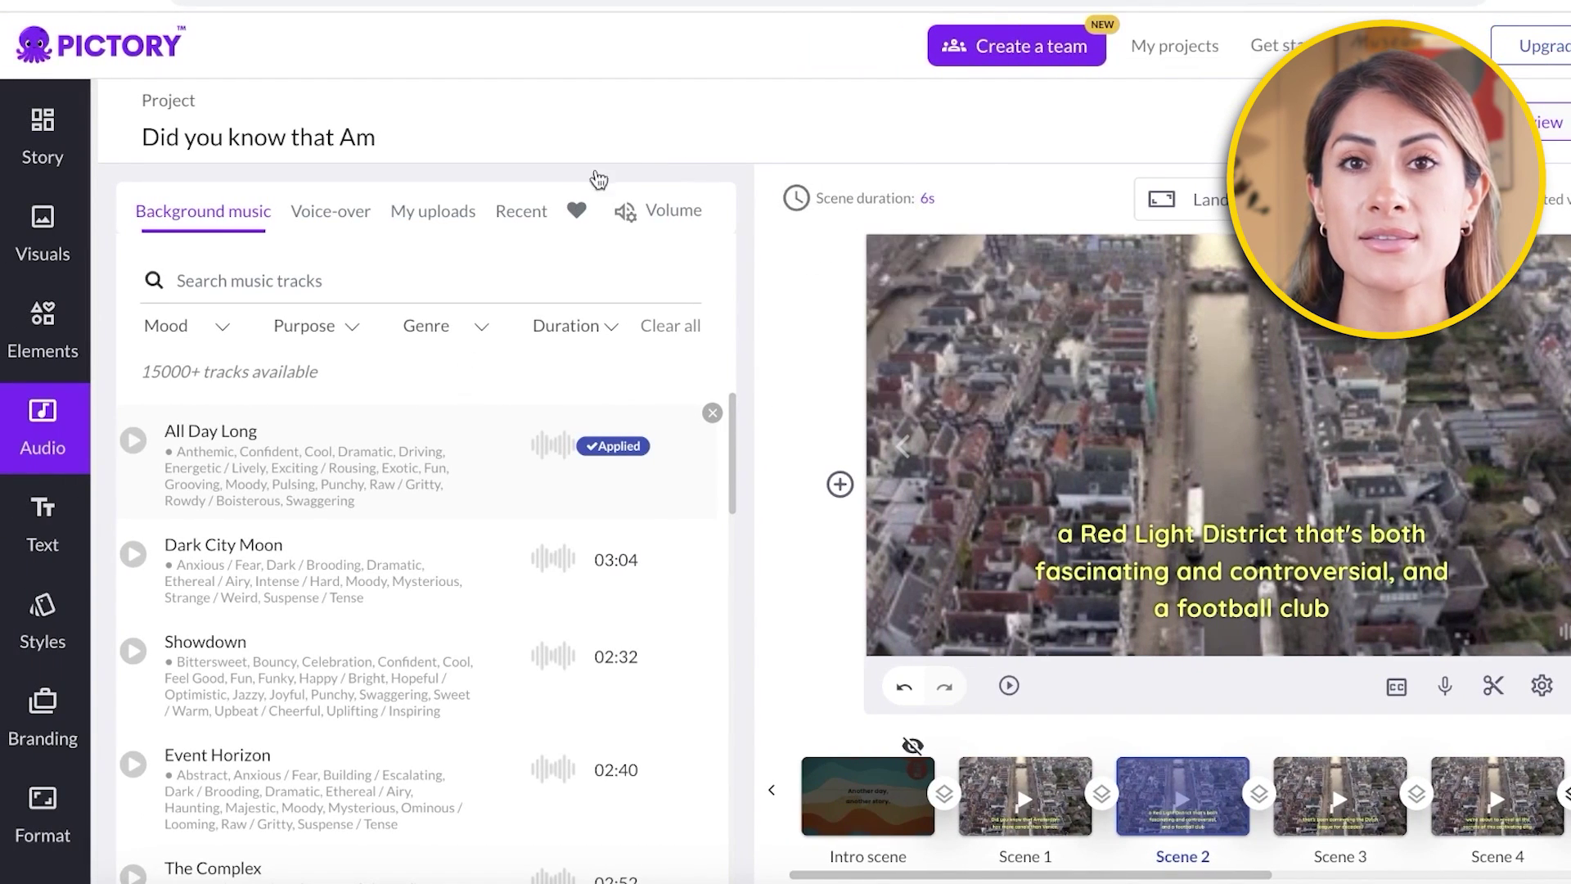
Step: Switch Pictory's Audio panel from background music to the Voice-over tab
left_click(337, 207)
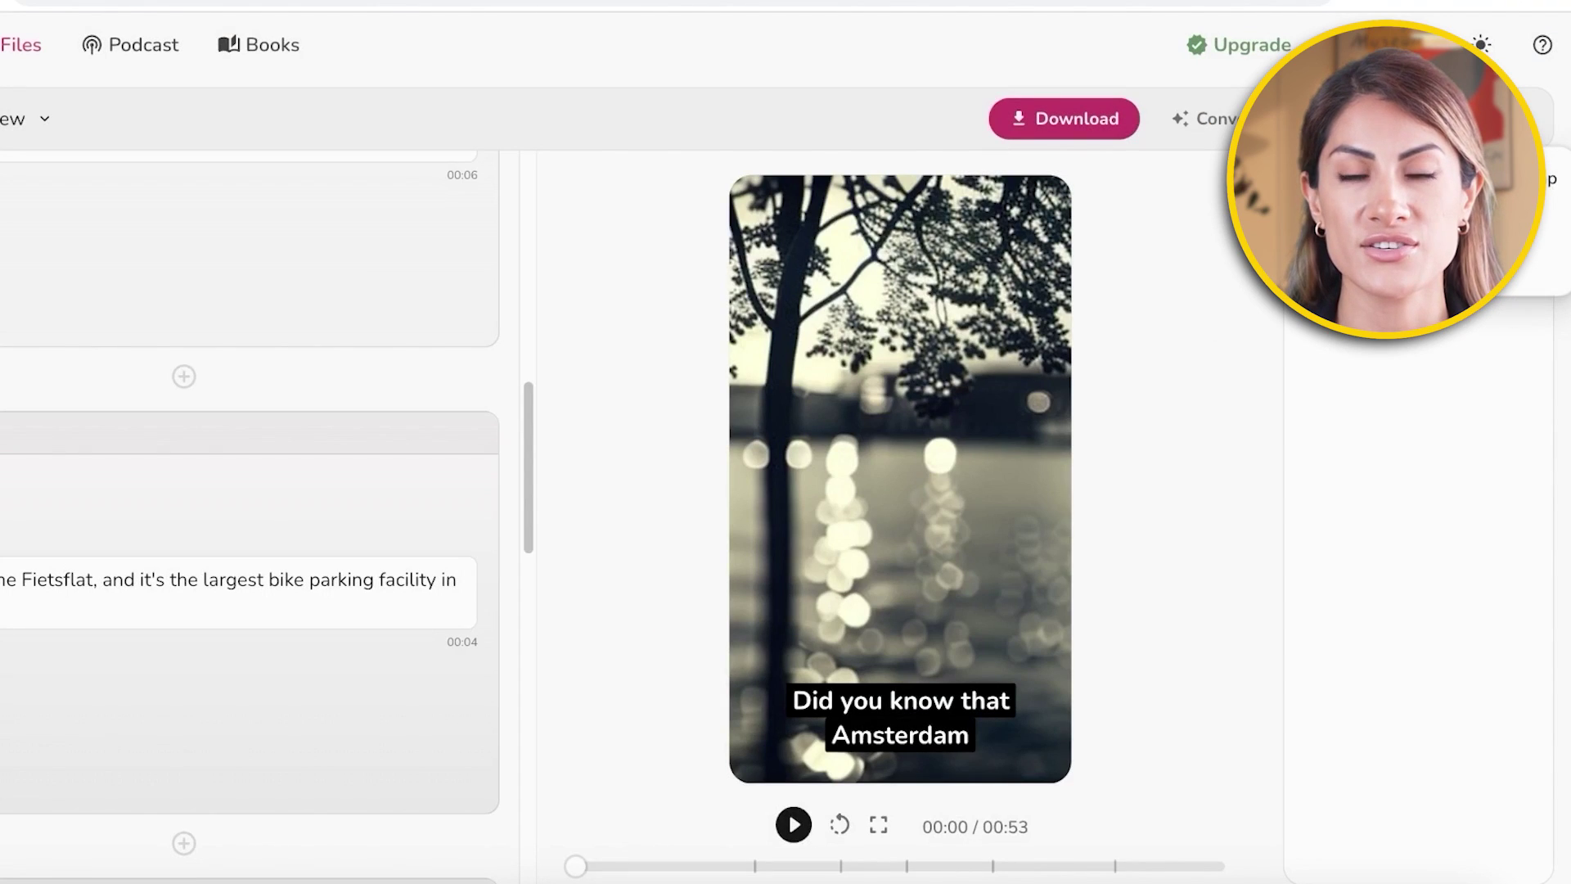
scroll(279, 369, "up", 10)
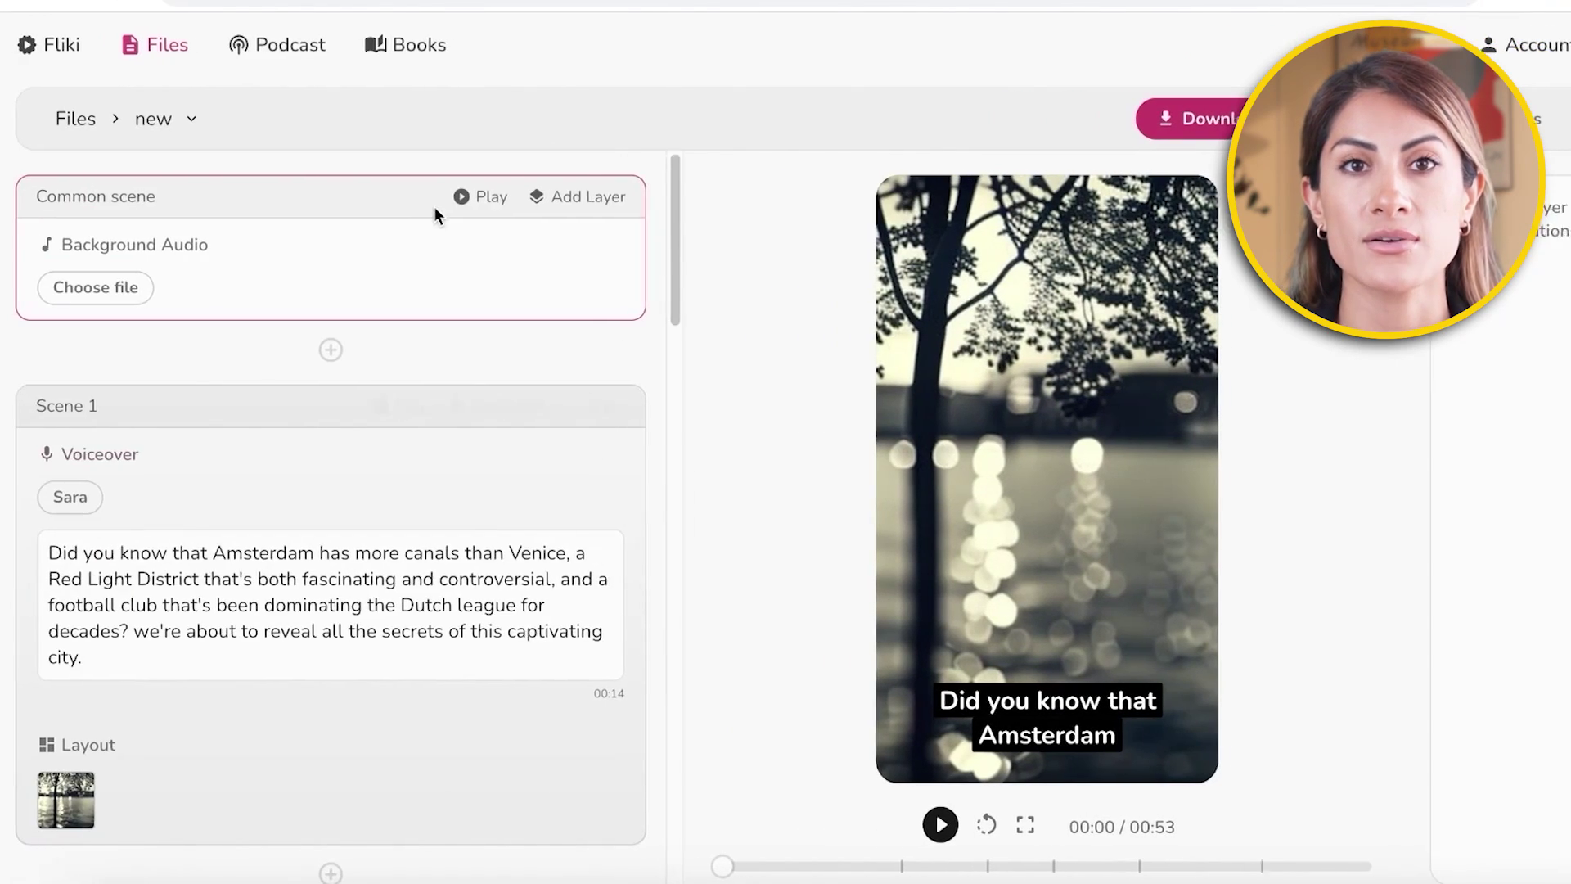
scroll(377, 360, "down", 1)
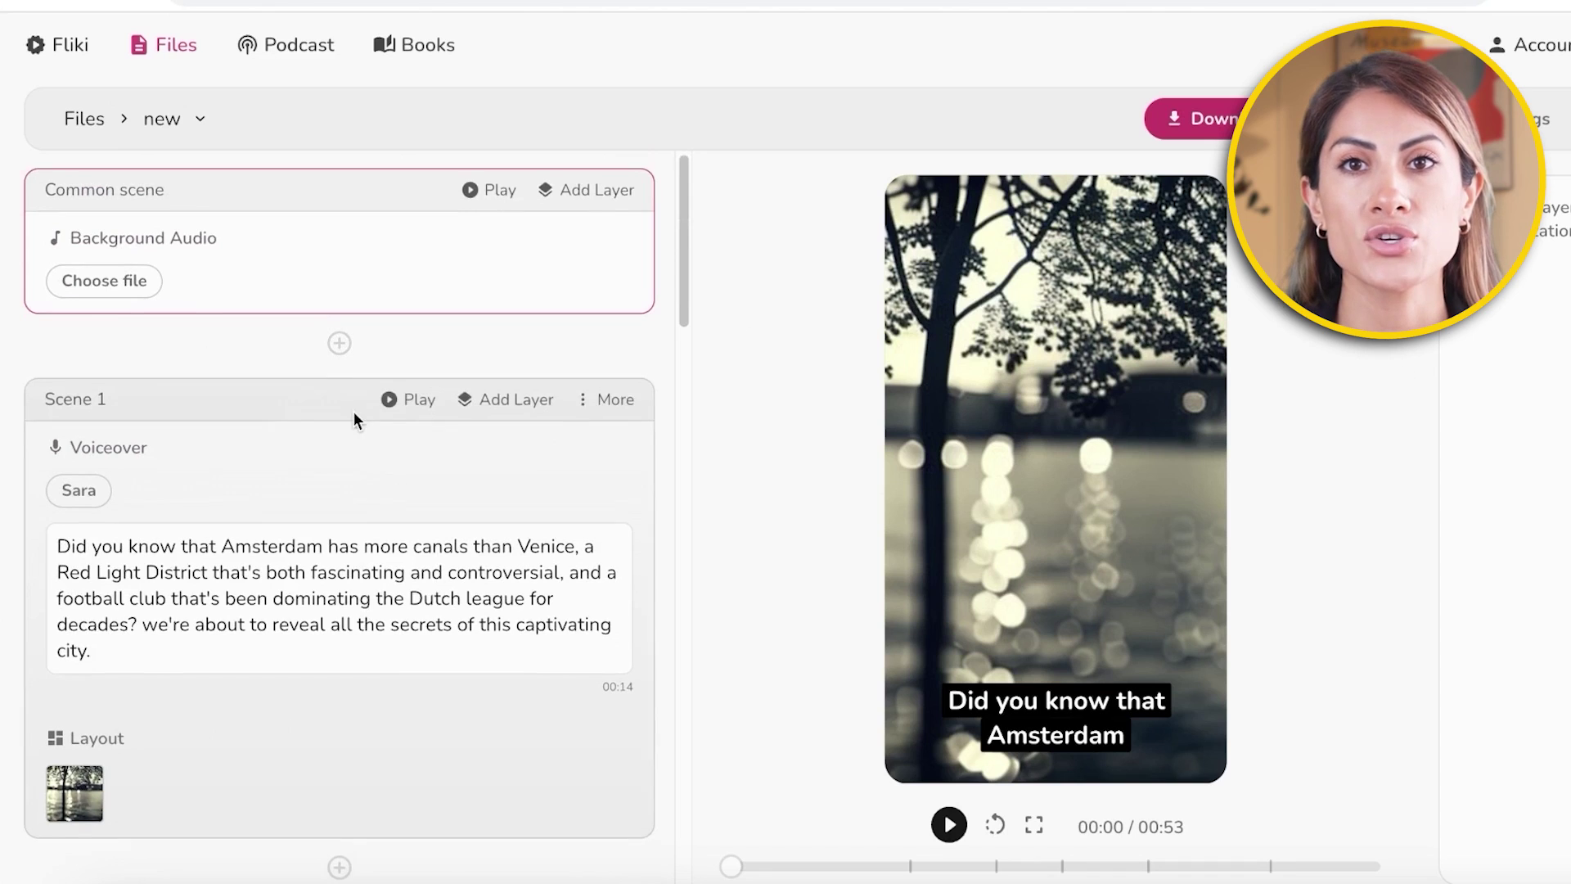
scroll(255, 387, "down", 1)
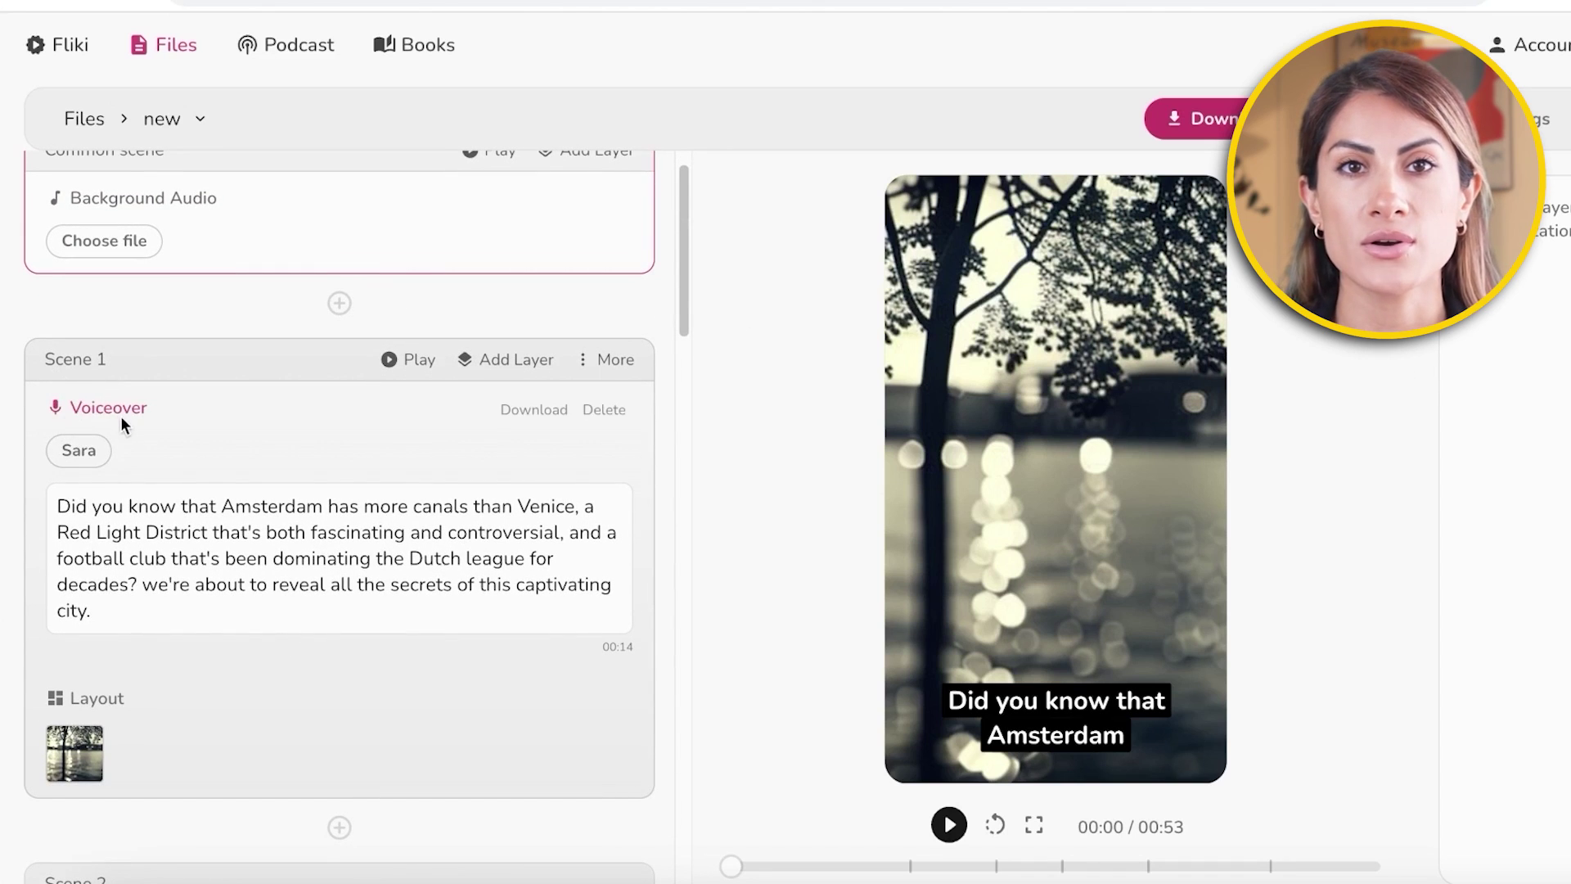
left_click(94, 449)
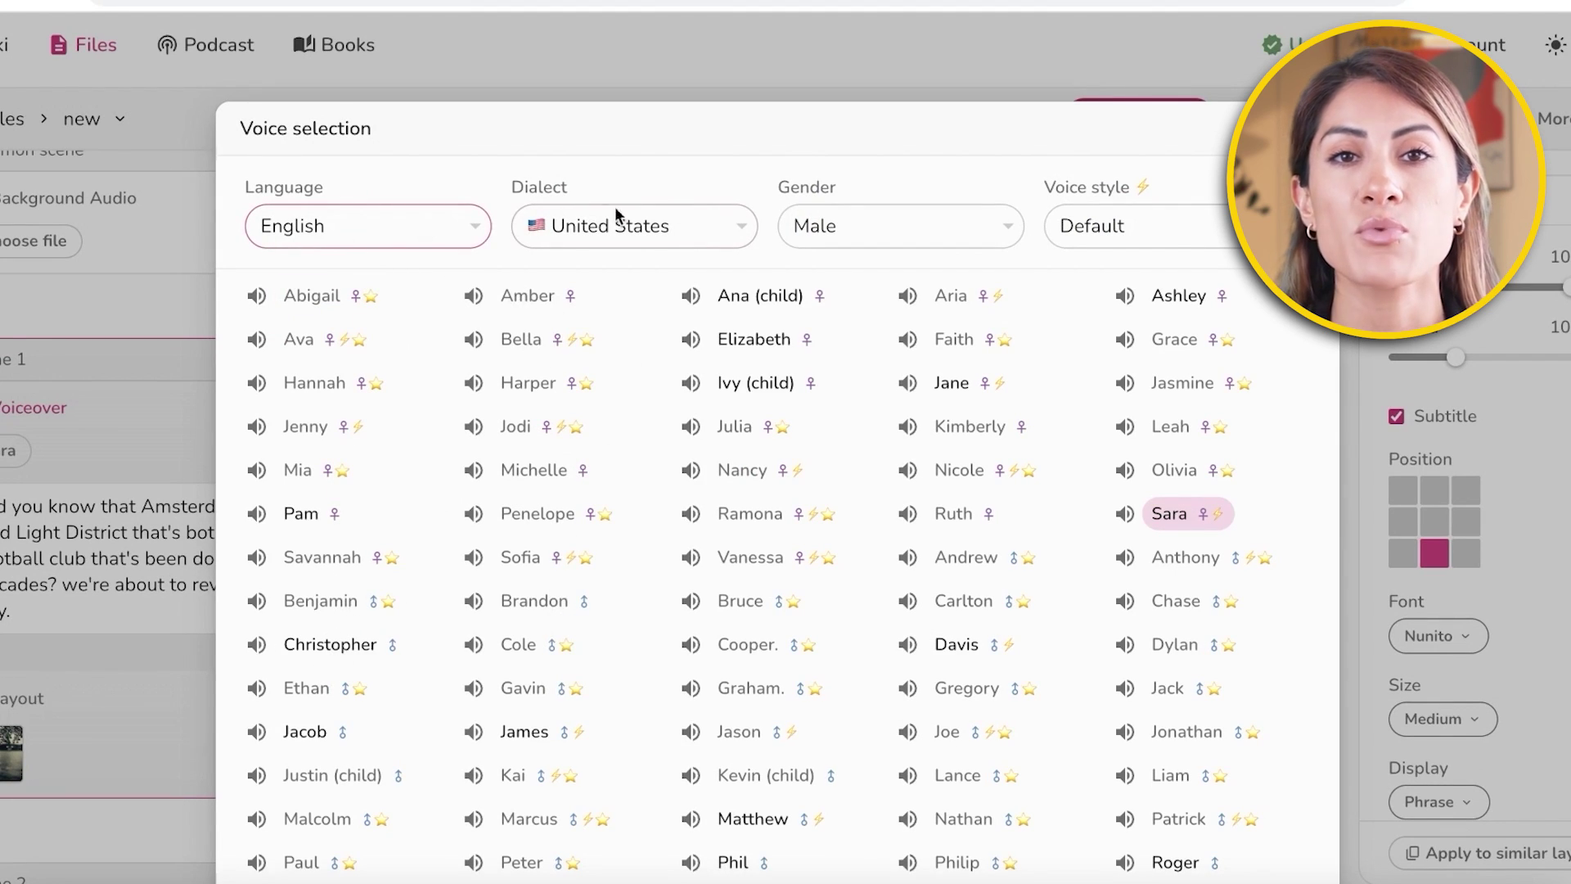
left_click(1105, 225)
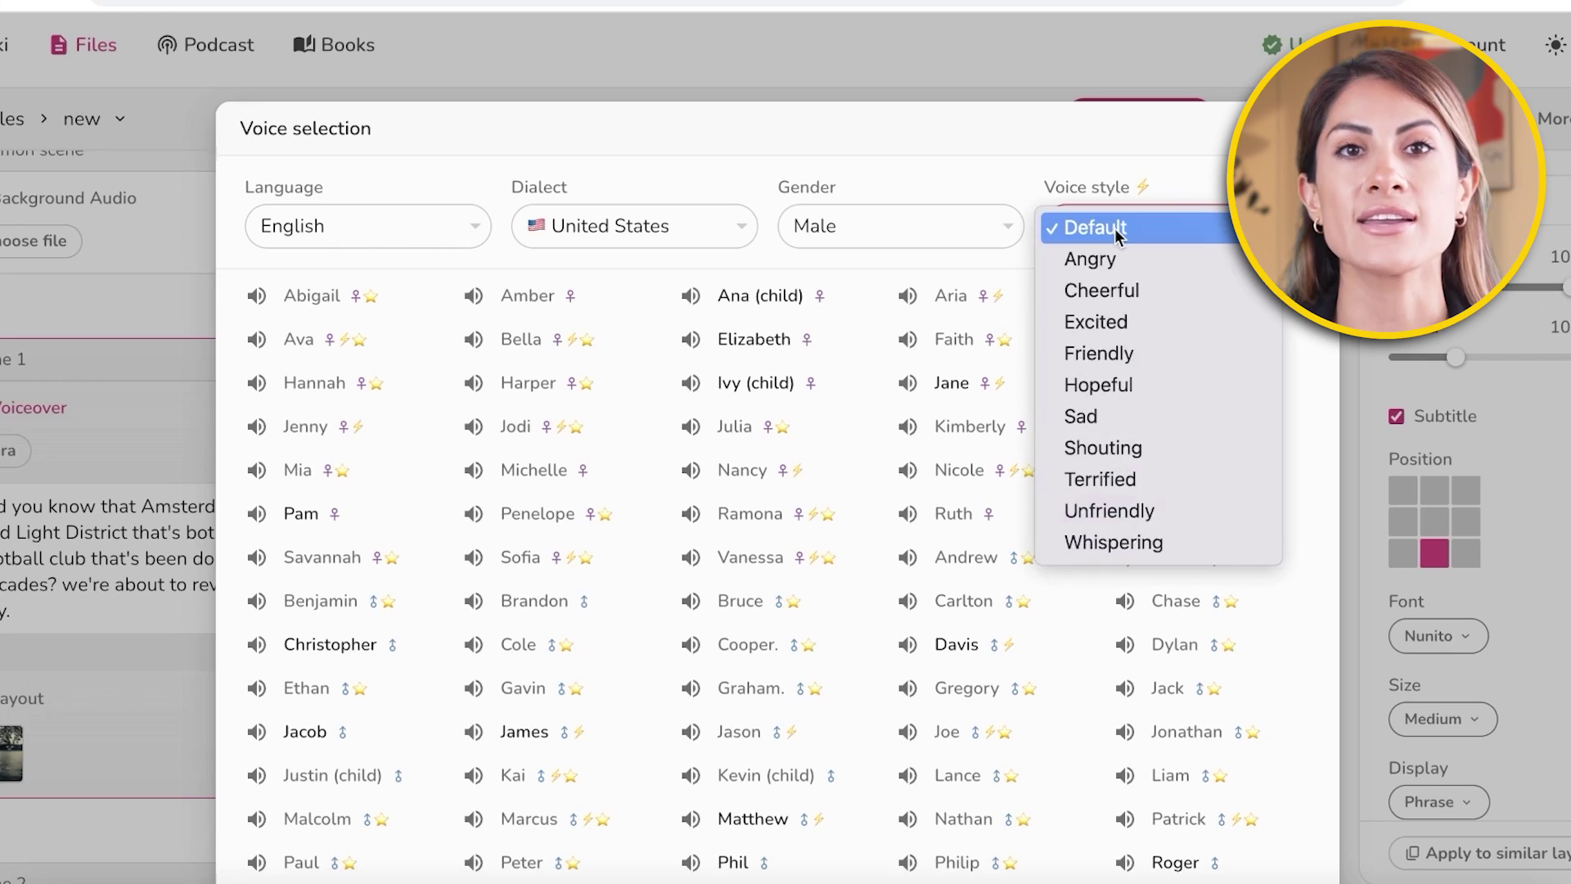
left_click(1157, 196)
scroll(736, 377, "down", 3)
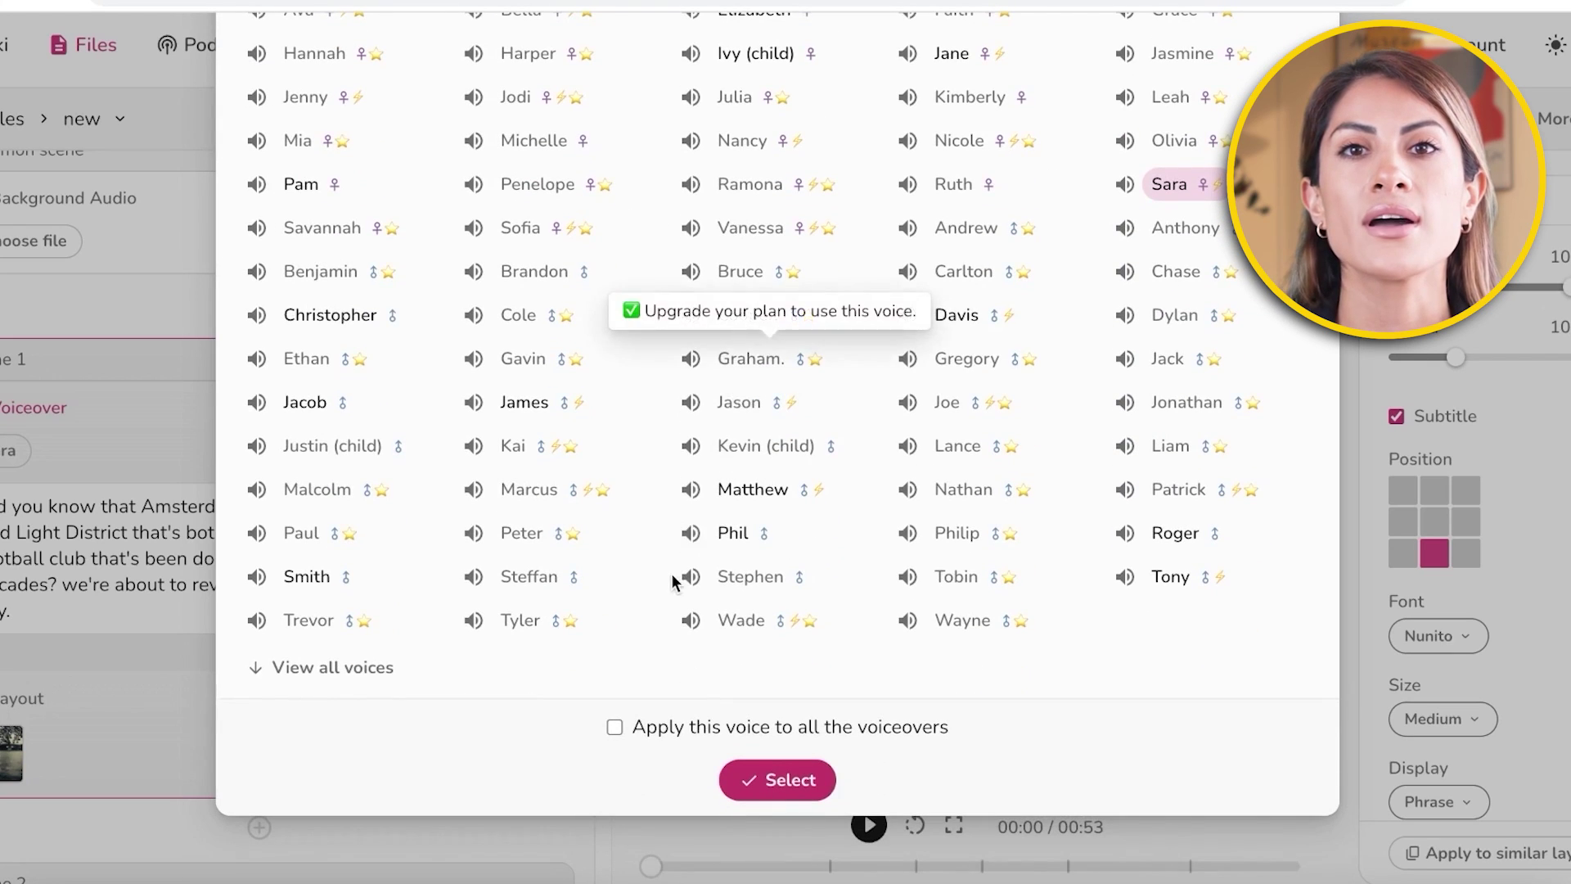
scroll(683, 577, "up", 3)
left_click(1154, 219)
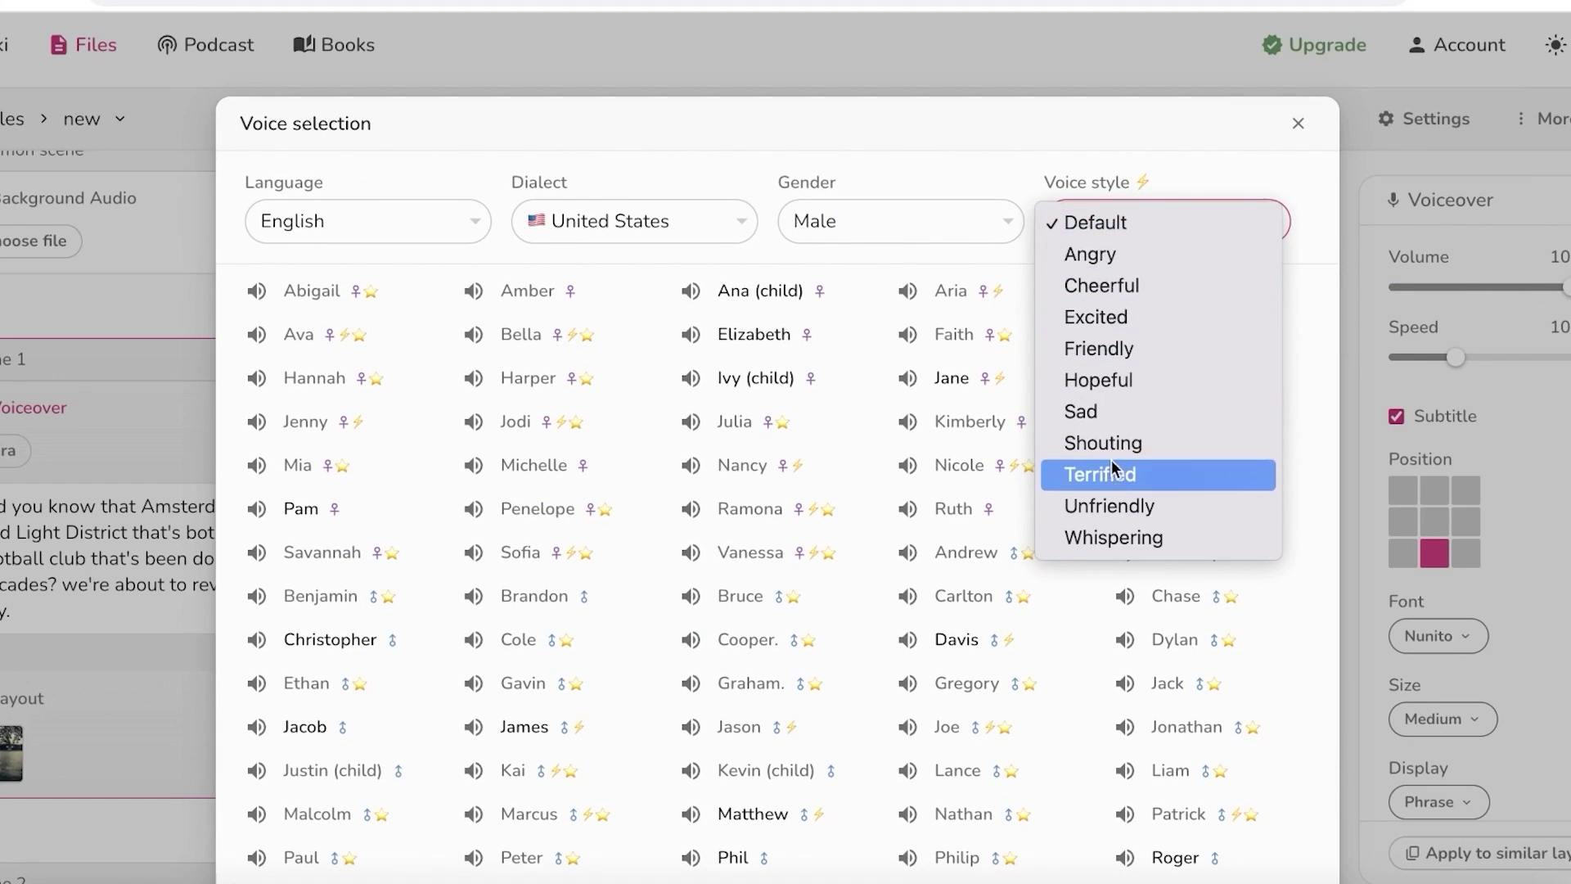
left_click(1172, 155)
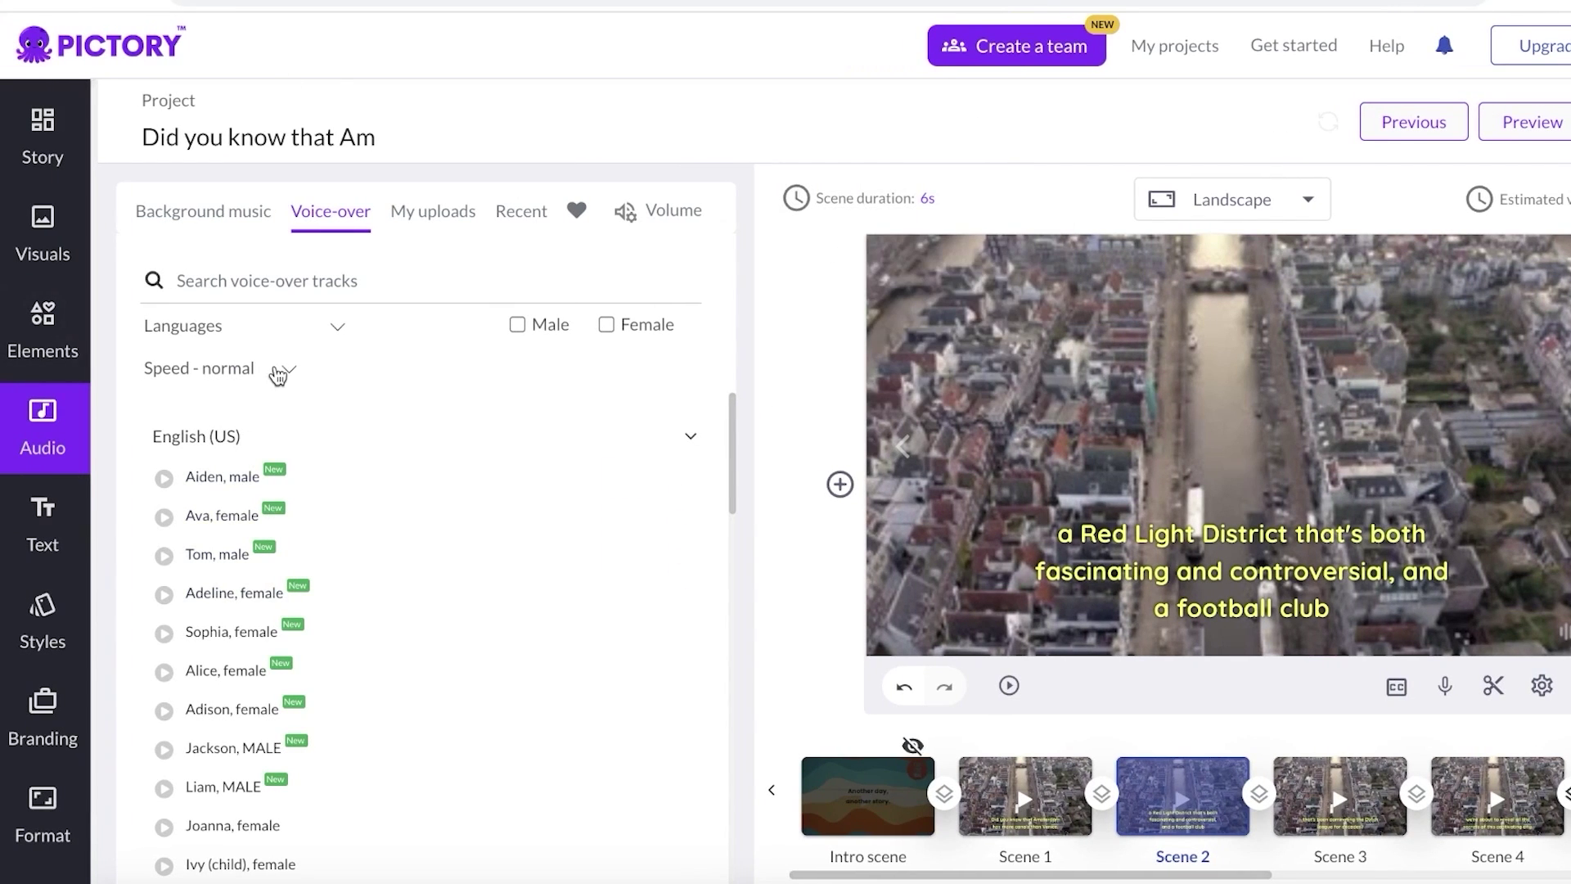
scroll(278, 384, "down", 5)
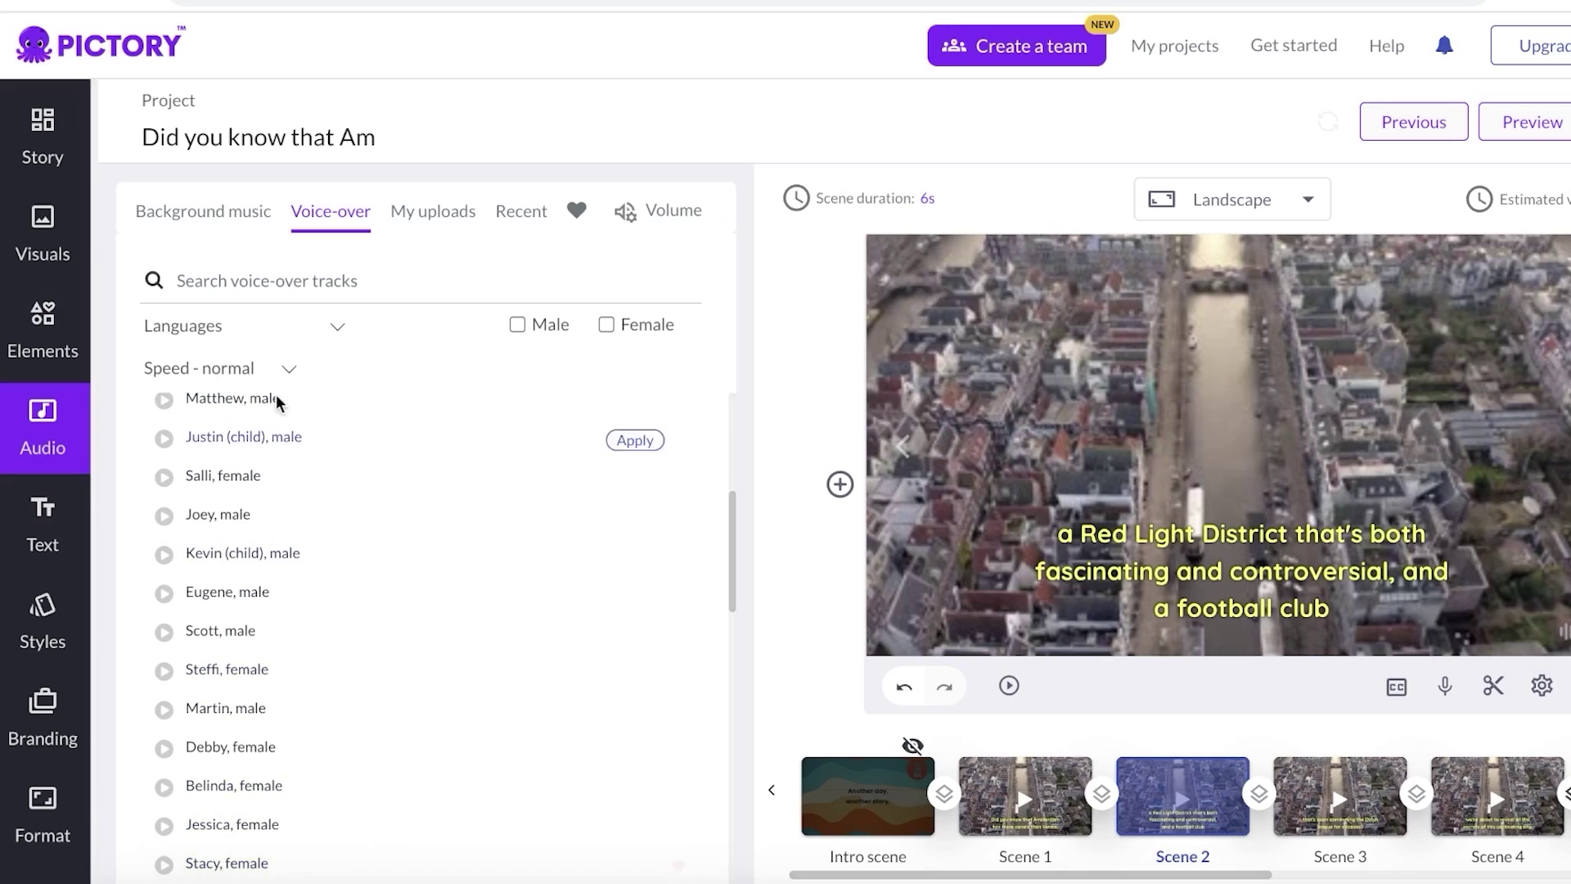
left_click(321, 326)
left_click(321, 326)
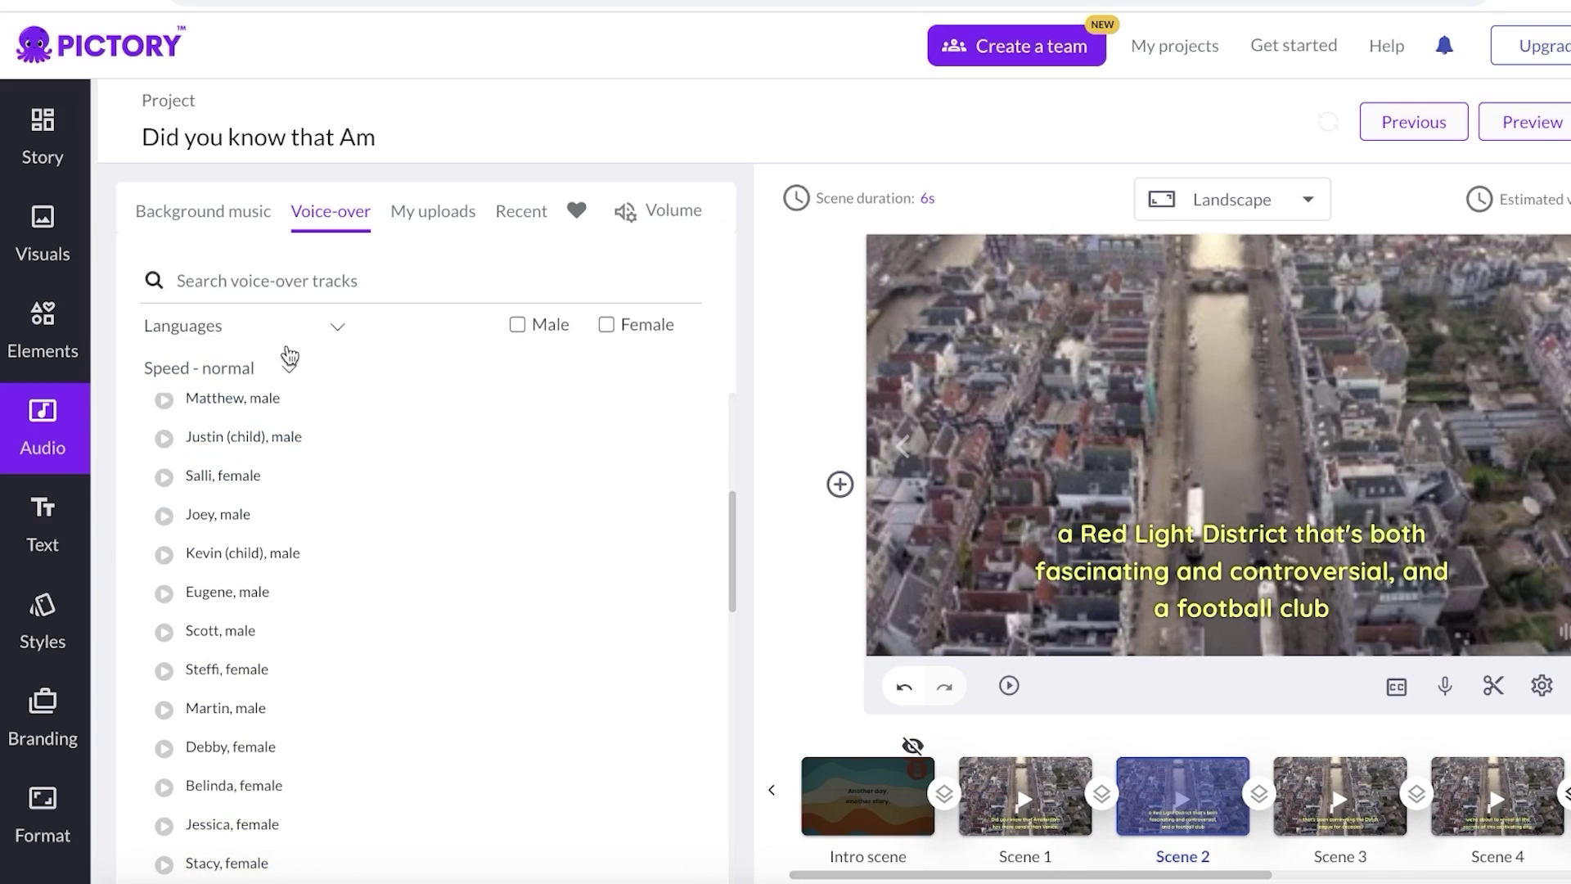
left_click(287, 366)
left_click(460, 339)
scroll(265, 634, "down", 15)
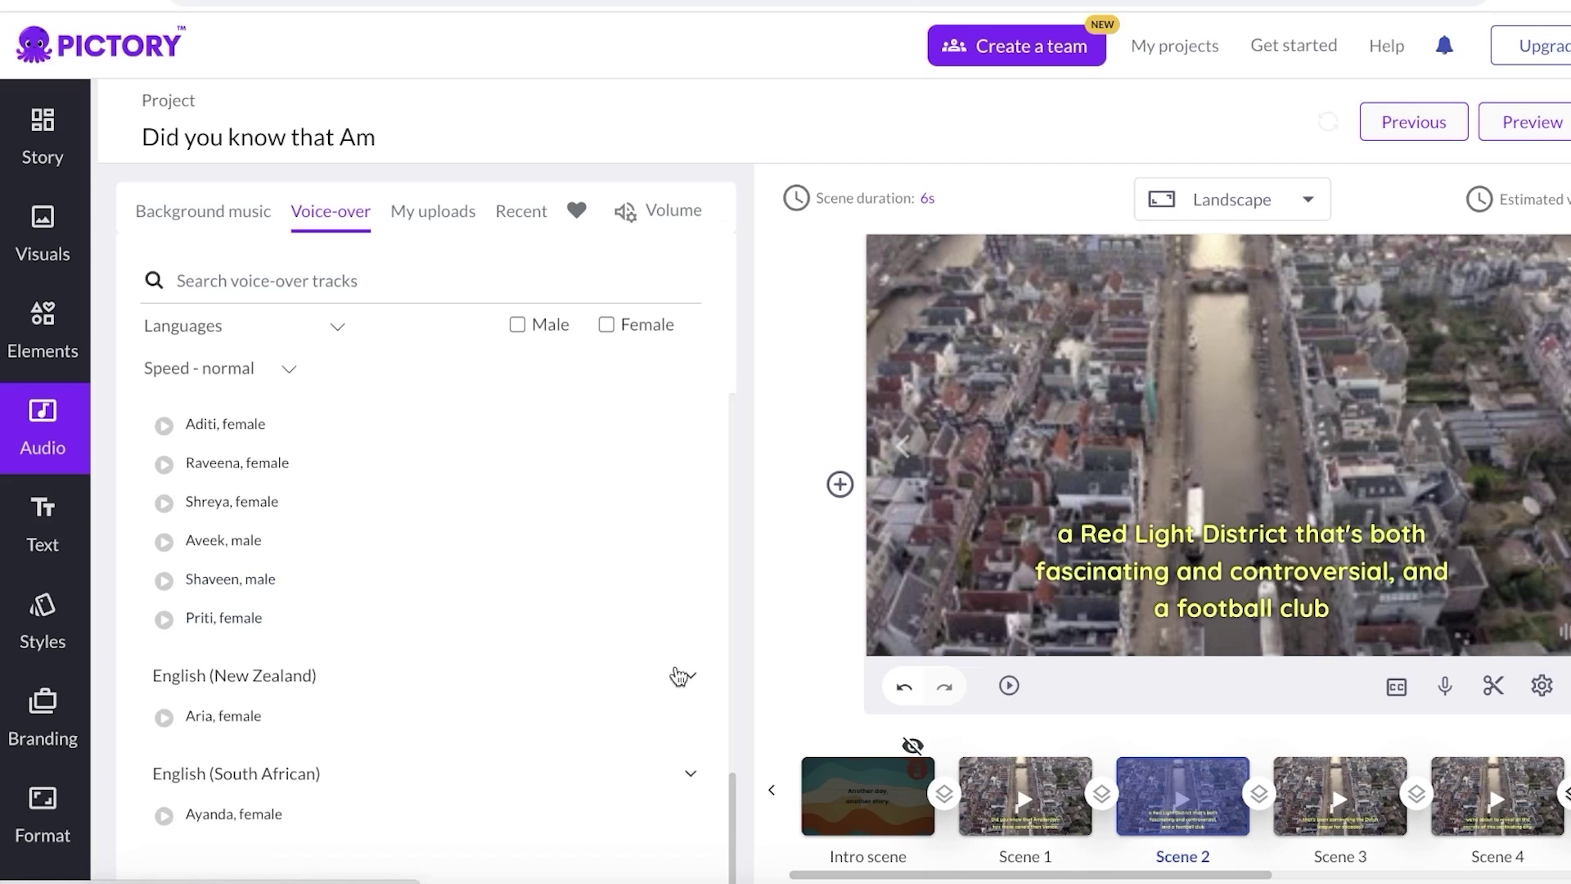
scroll(610, 559, "up", 10)
scroll(609, 559, "up", 10)
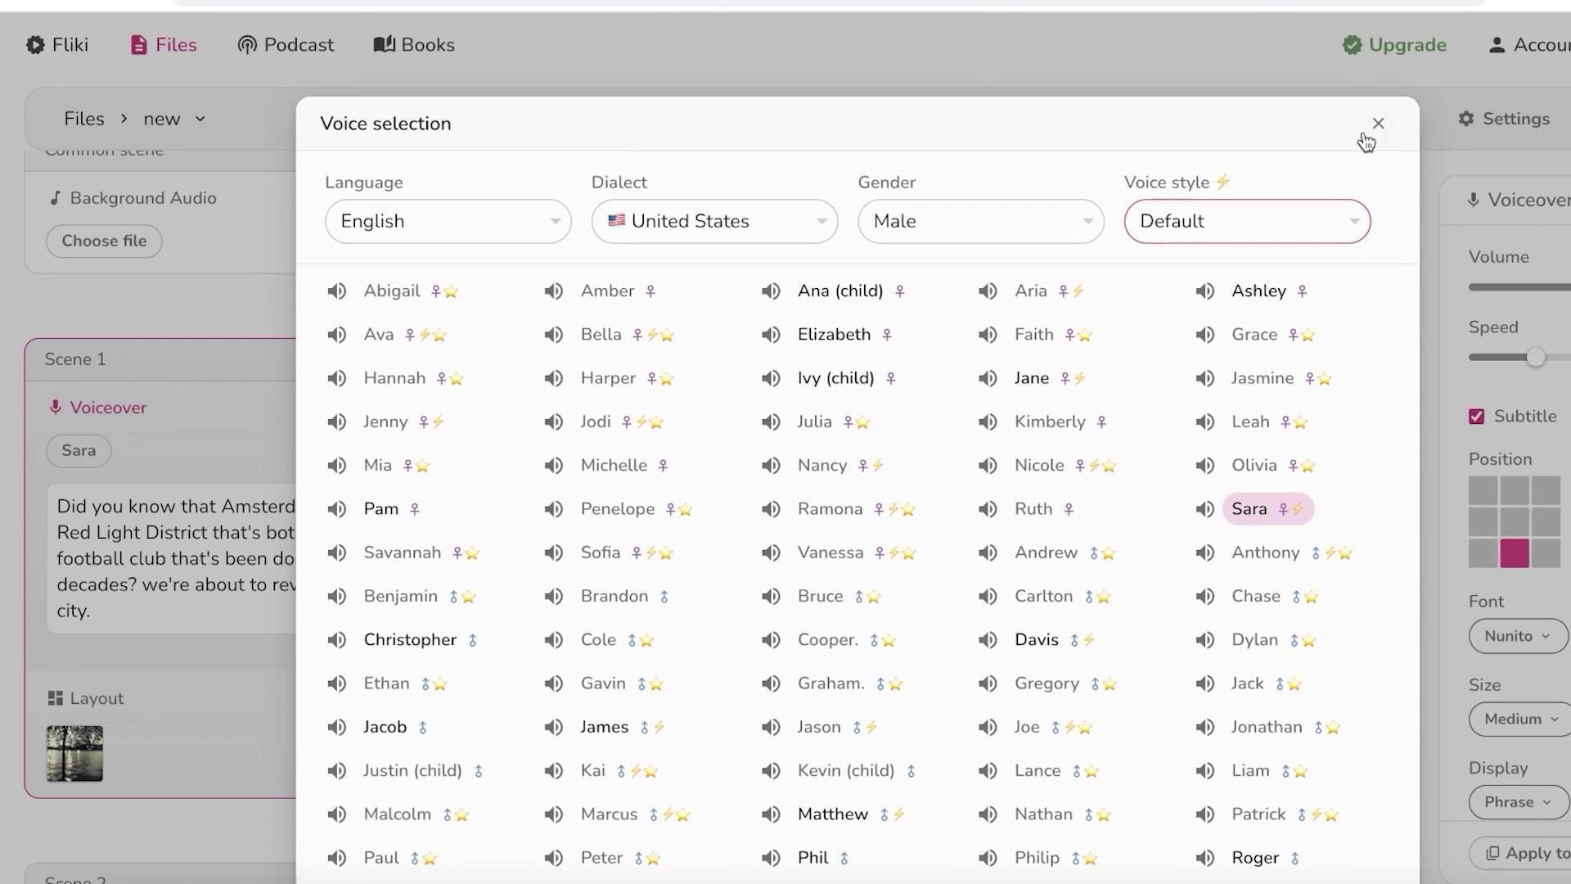
Step: Preview Ashley and her voice styles, then close the voice dialog without applying, keeping Sara
left_click(1260, 291)
left_click(1272, 242)
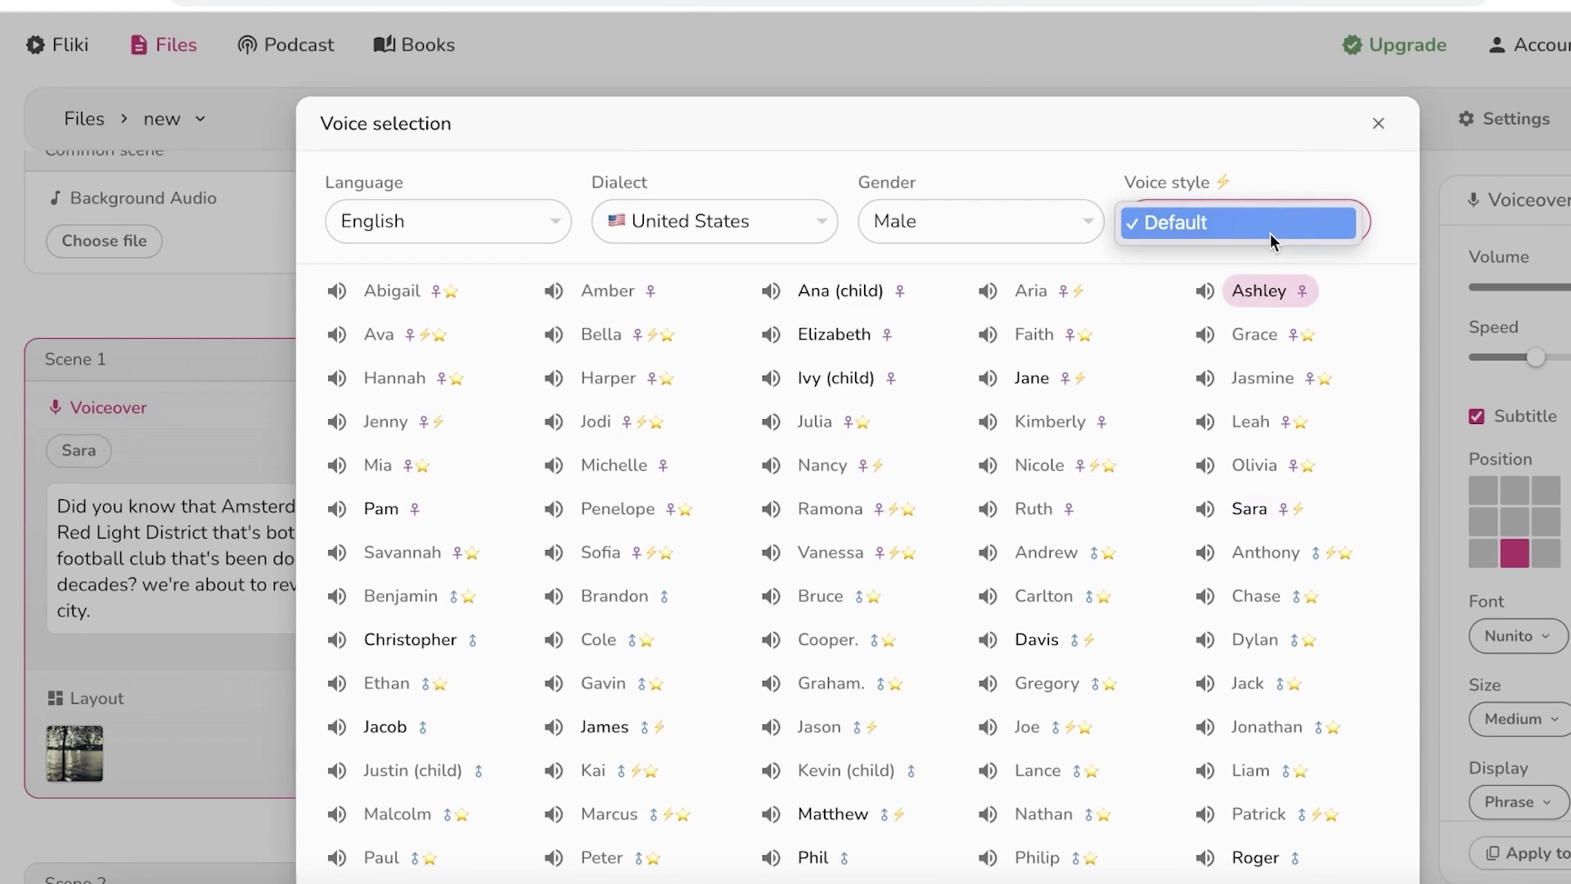
left_click(1378, 127)
left_click(1378, 127)
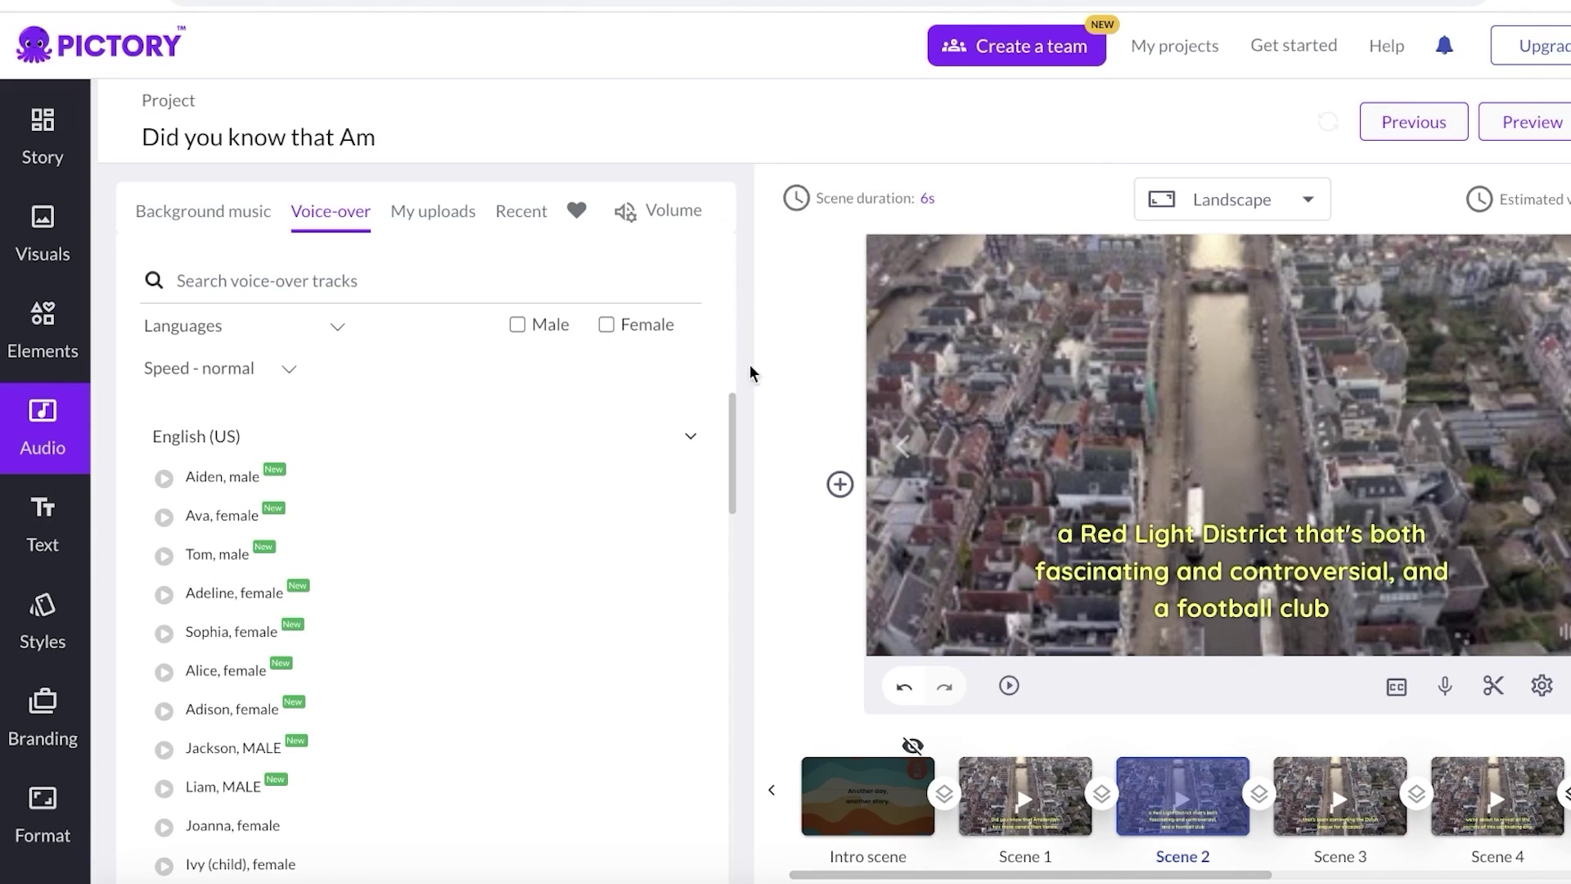
left_click(39, 418)
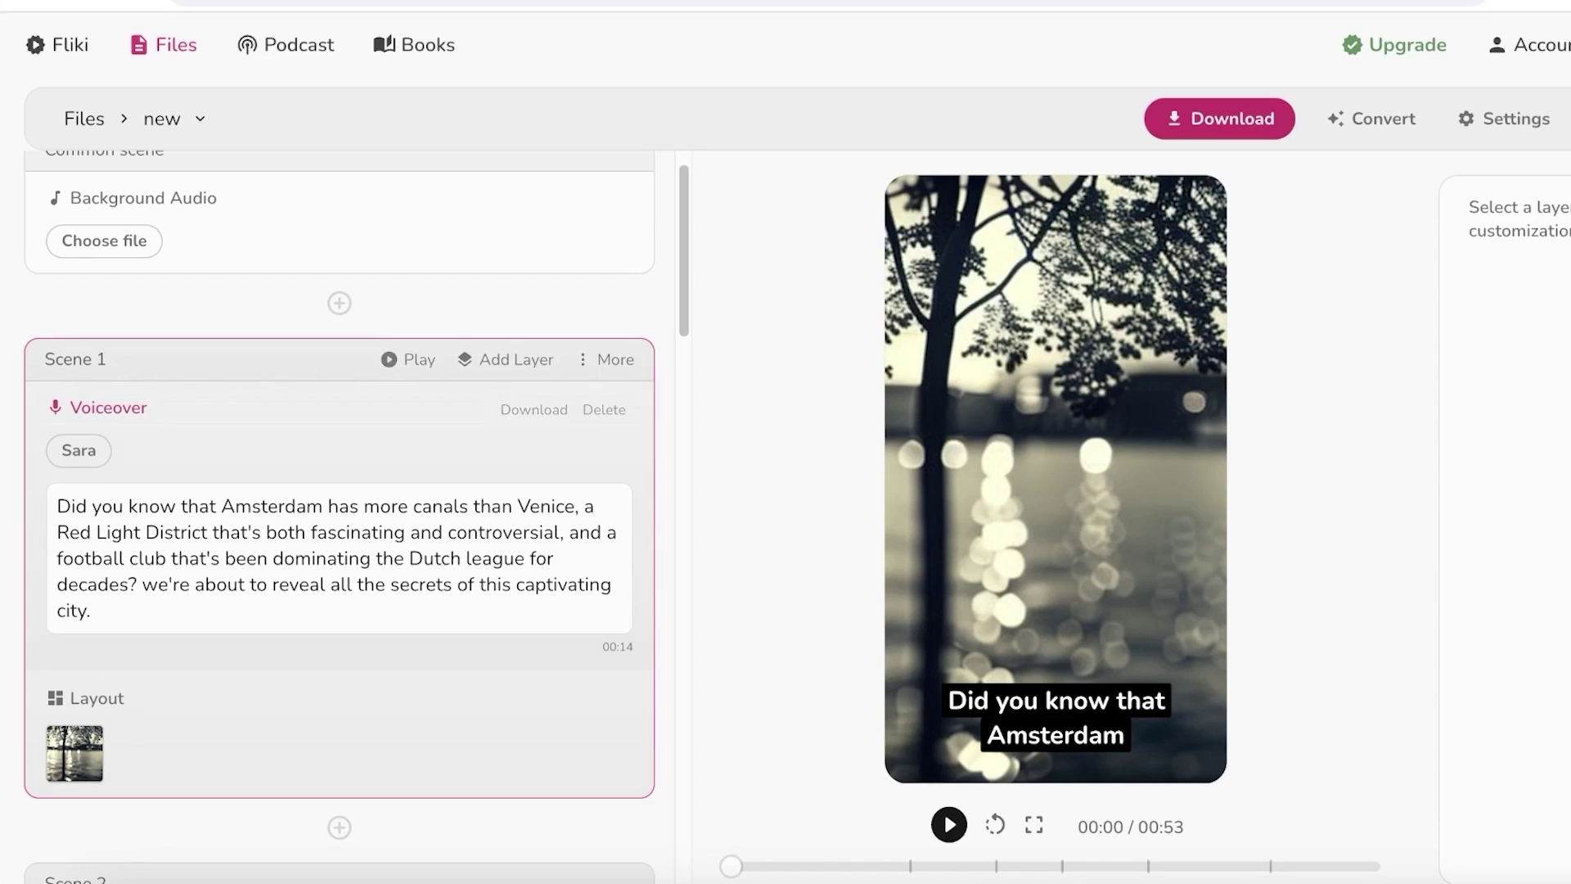
Step: Scroll down the scene list and glance at the project-wide actions menu
scroll(499, 516, "down", 12)
scroll(483, 494, "down", 15)
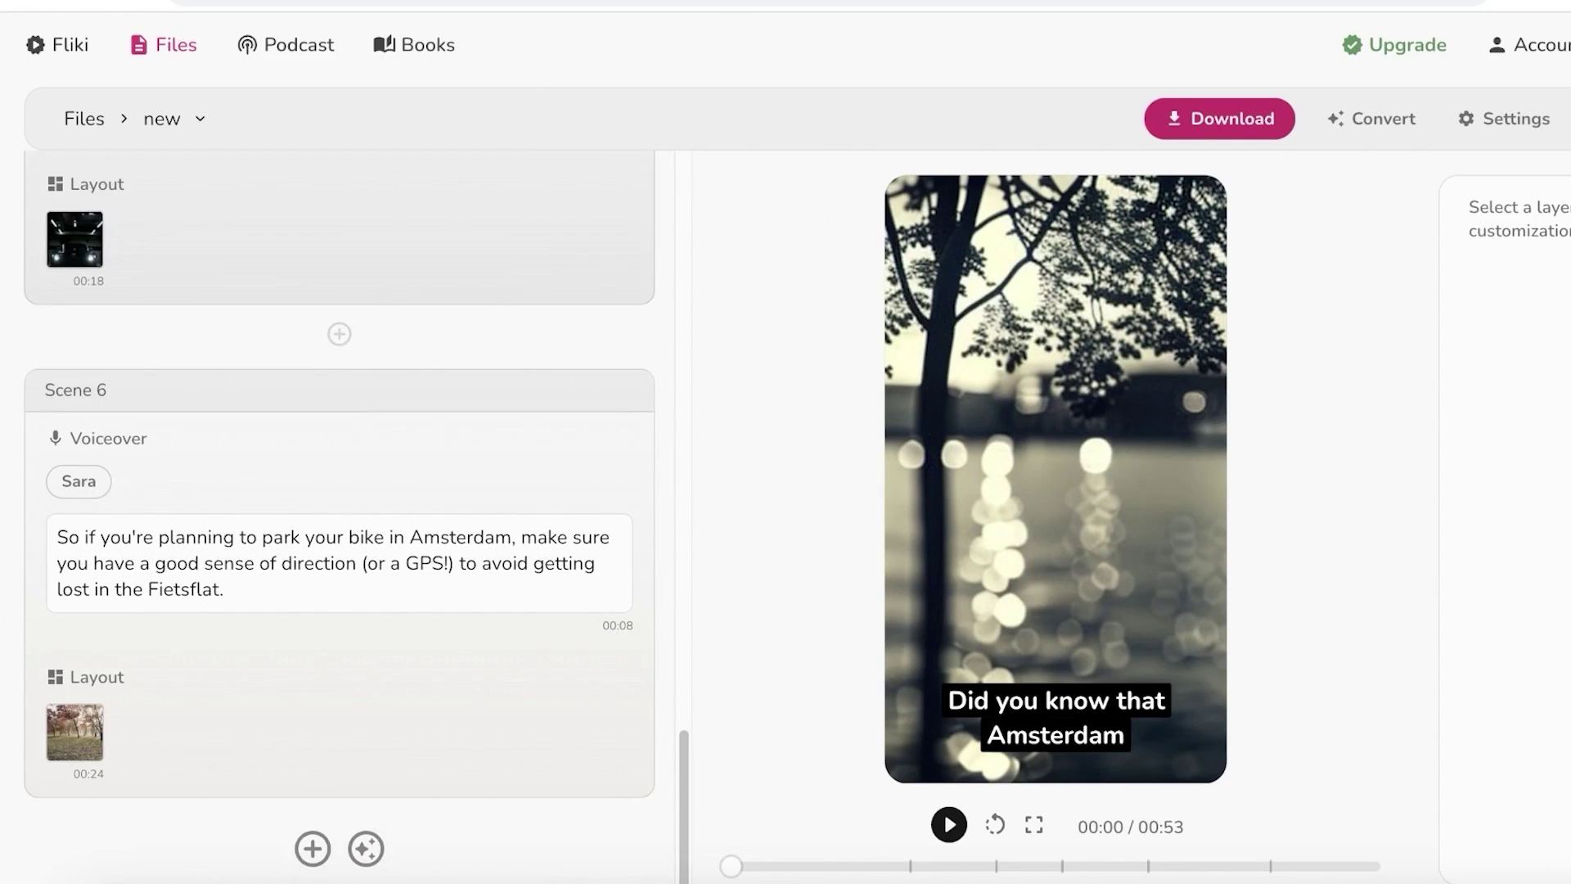
left_click(1564, 119)
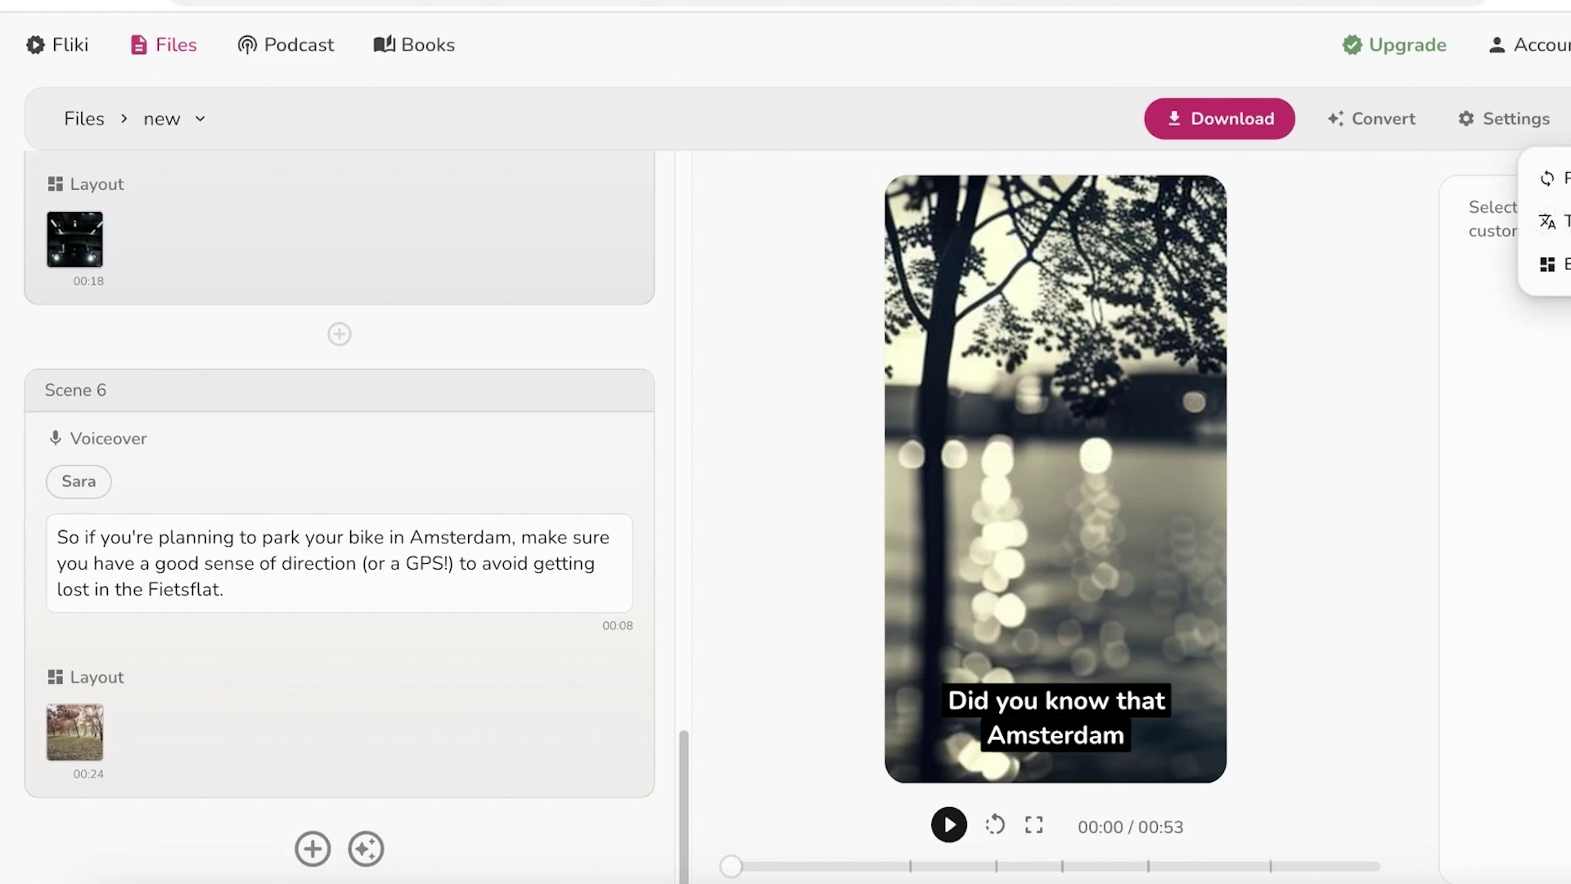
left_click(801, 394)
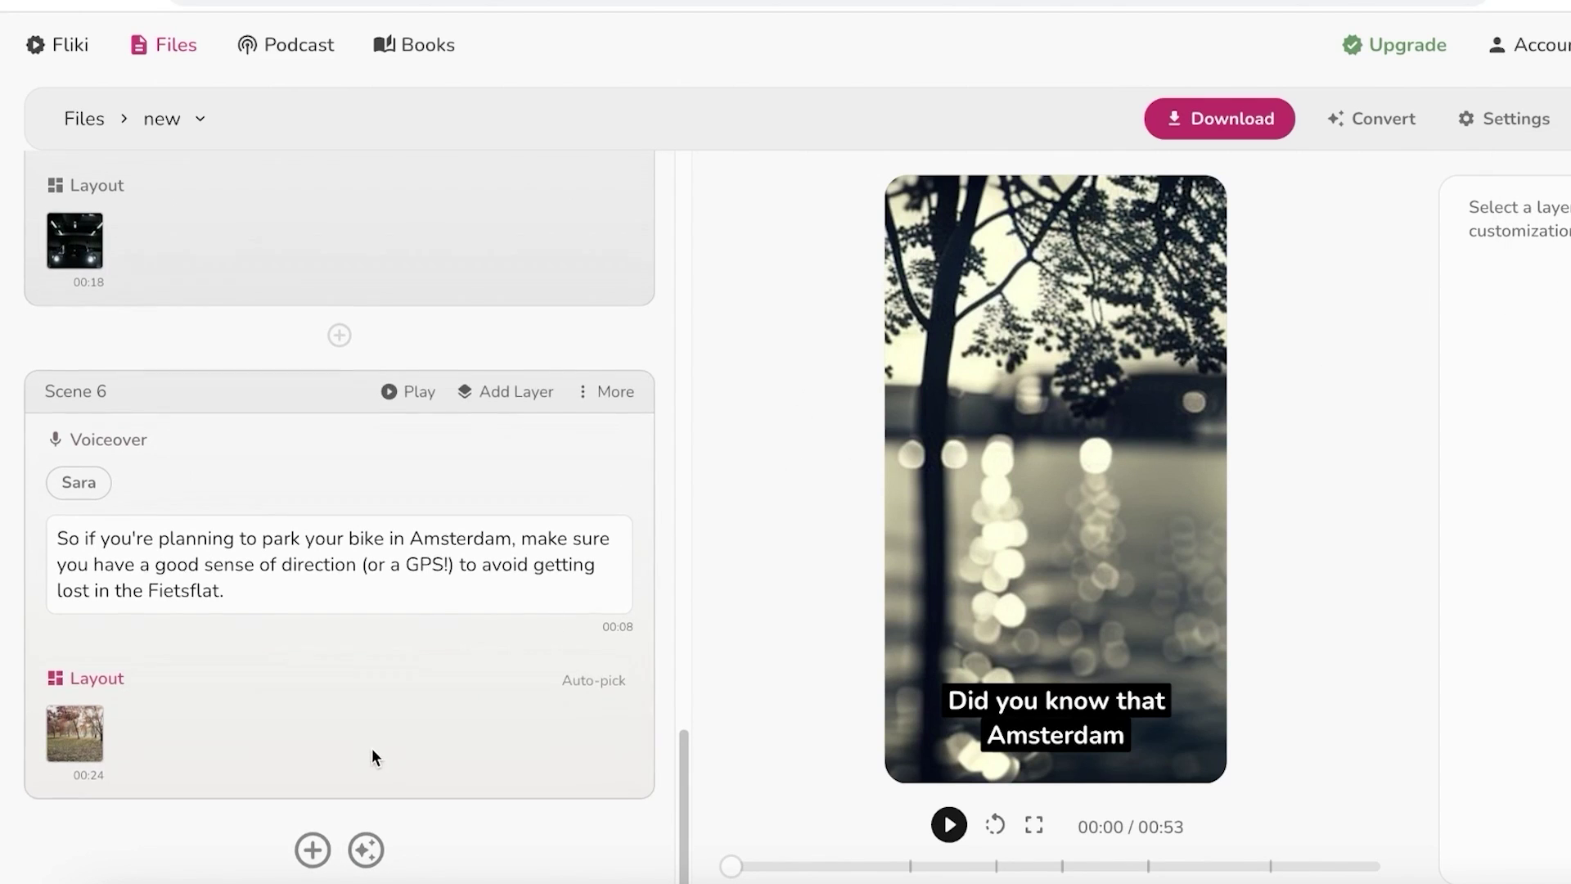
scroll(339, 846, "up", 1)
scroll(339, 846, "down", 1)
Step: Set Scene 6's media to the Friday Morning GIF from the stock library's GIF filter
left_click(343, 513)
left_click(99, 715)
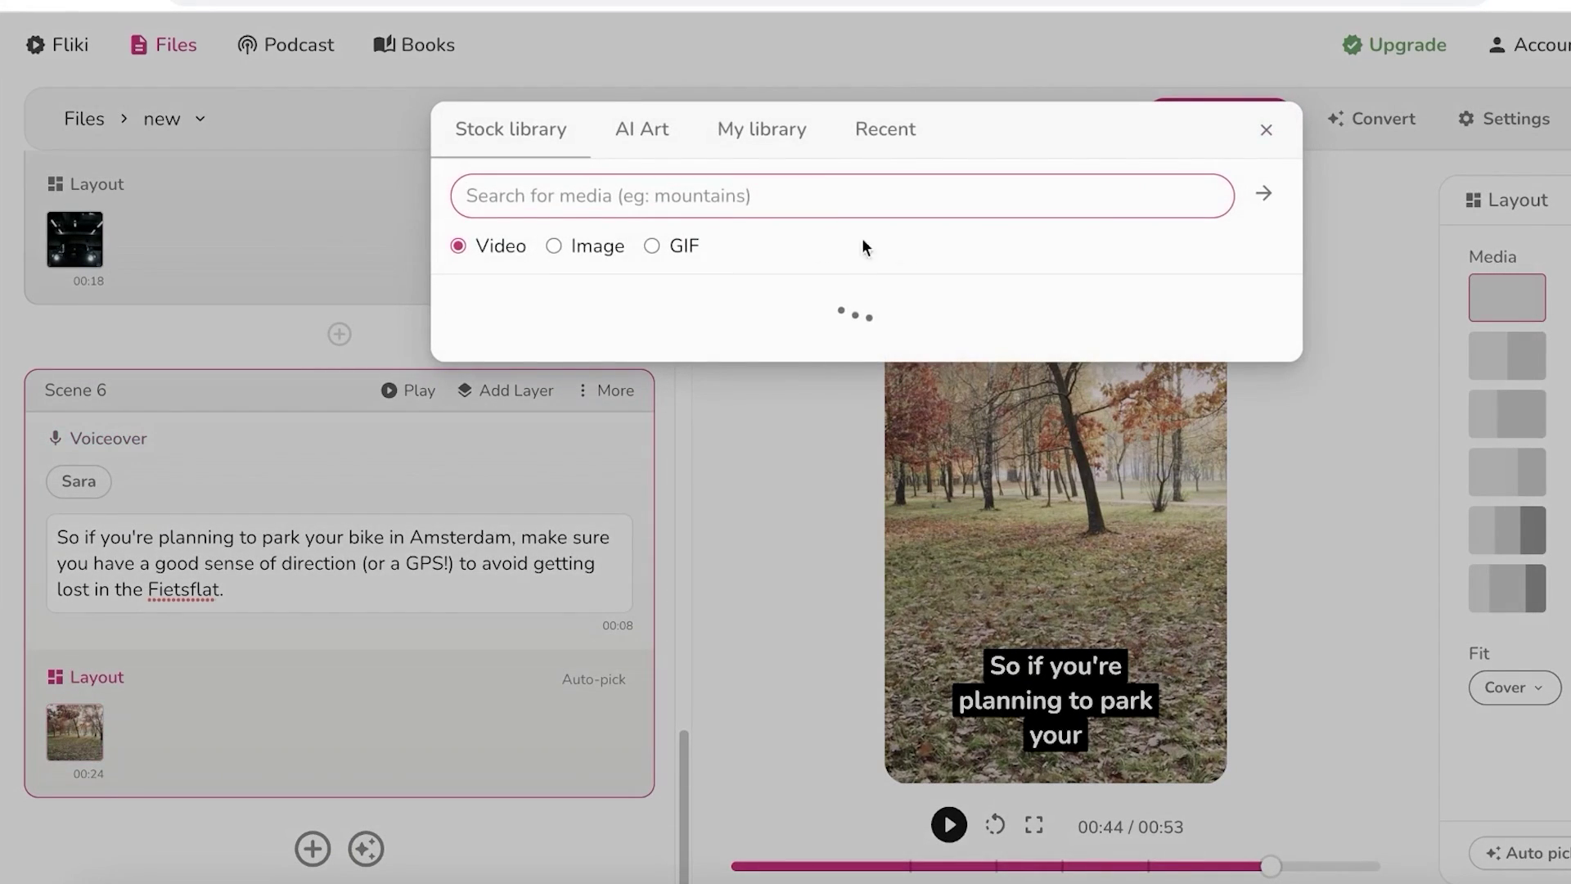
left_click(554, 247)
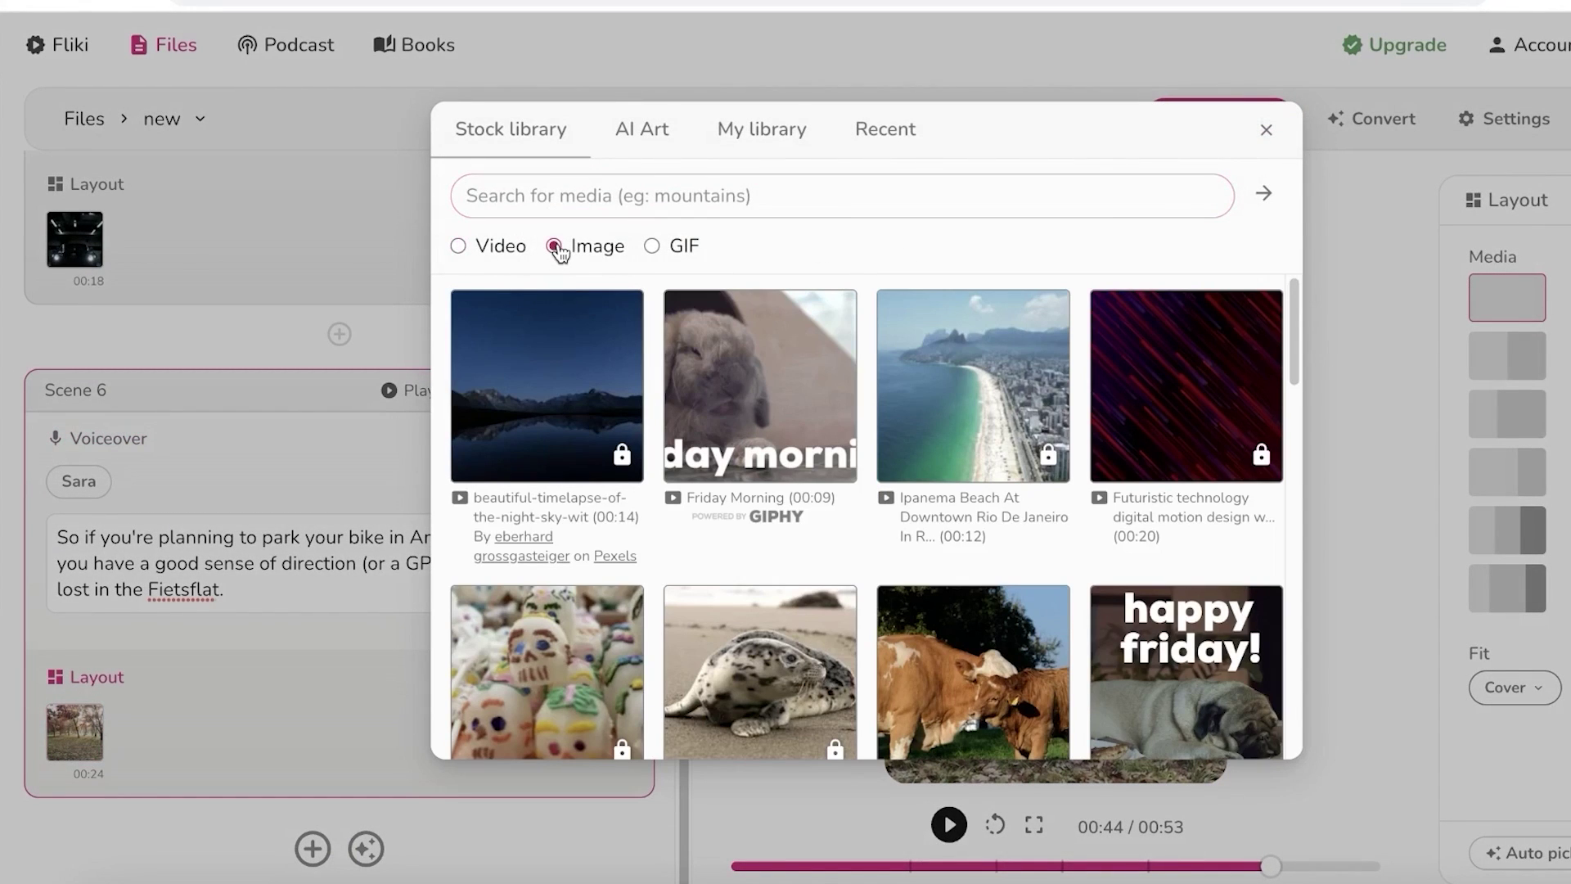
left_click(687, 246)
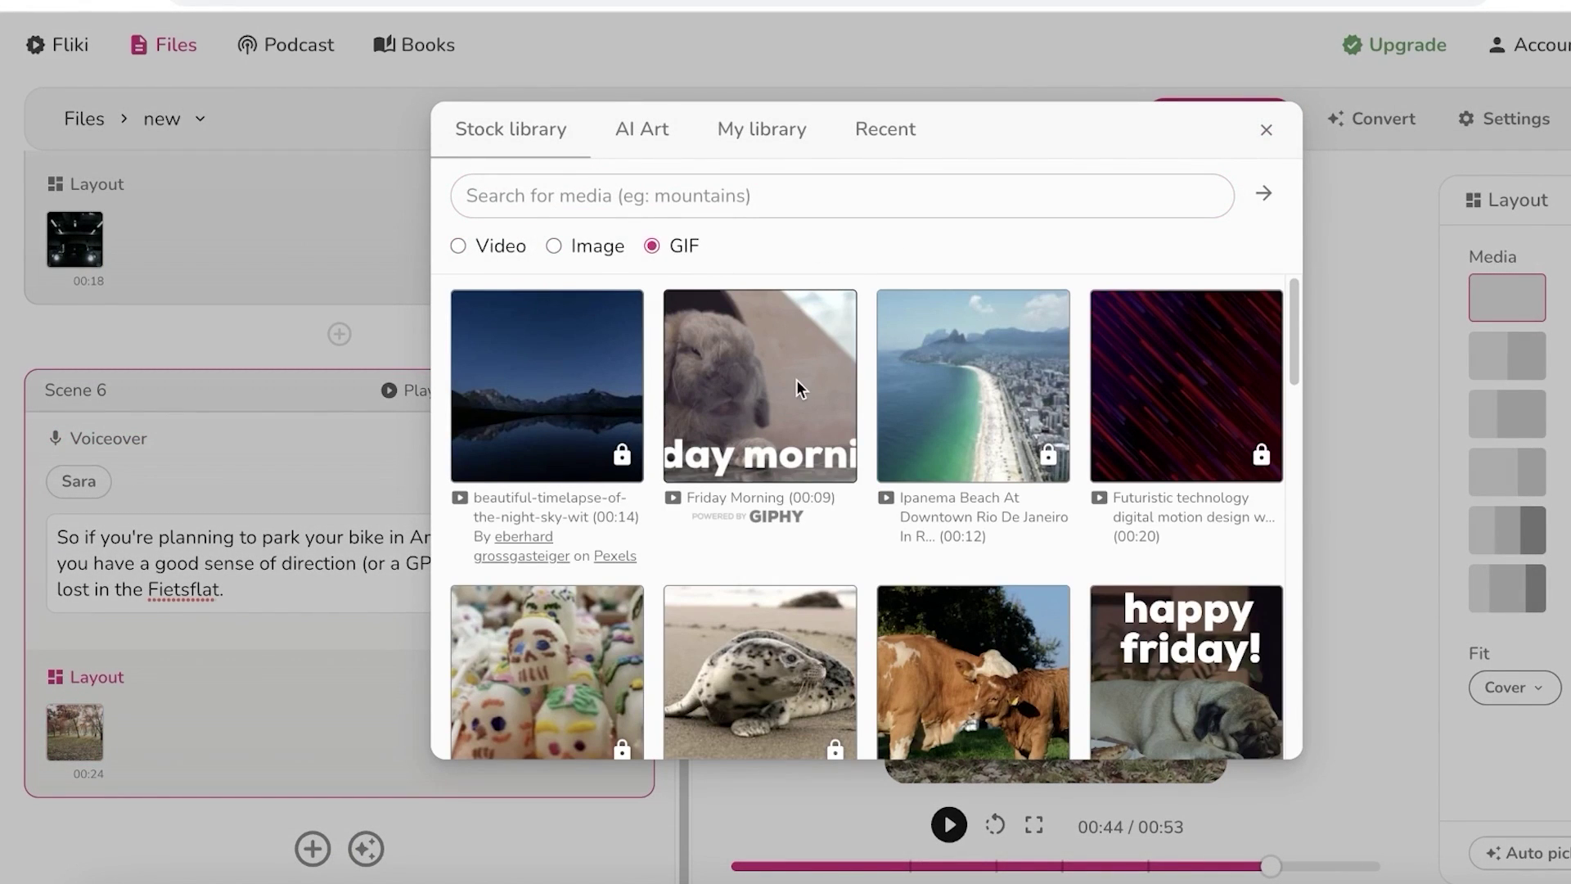
left_click(849, 311)
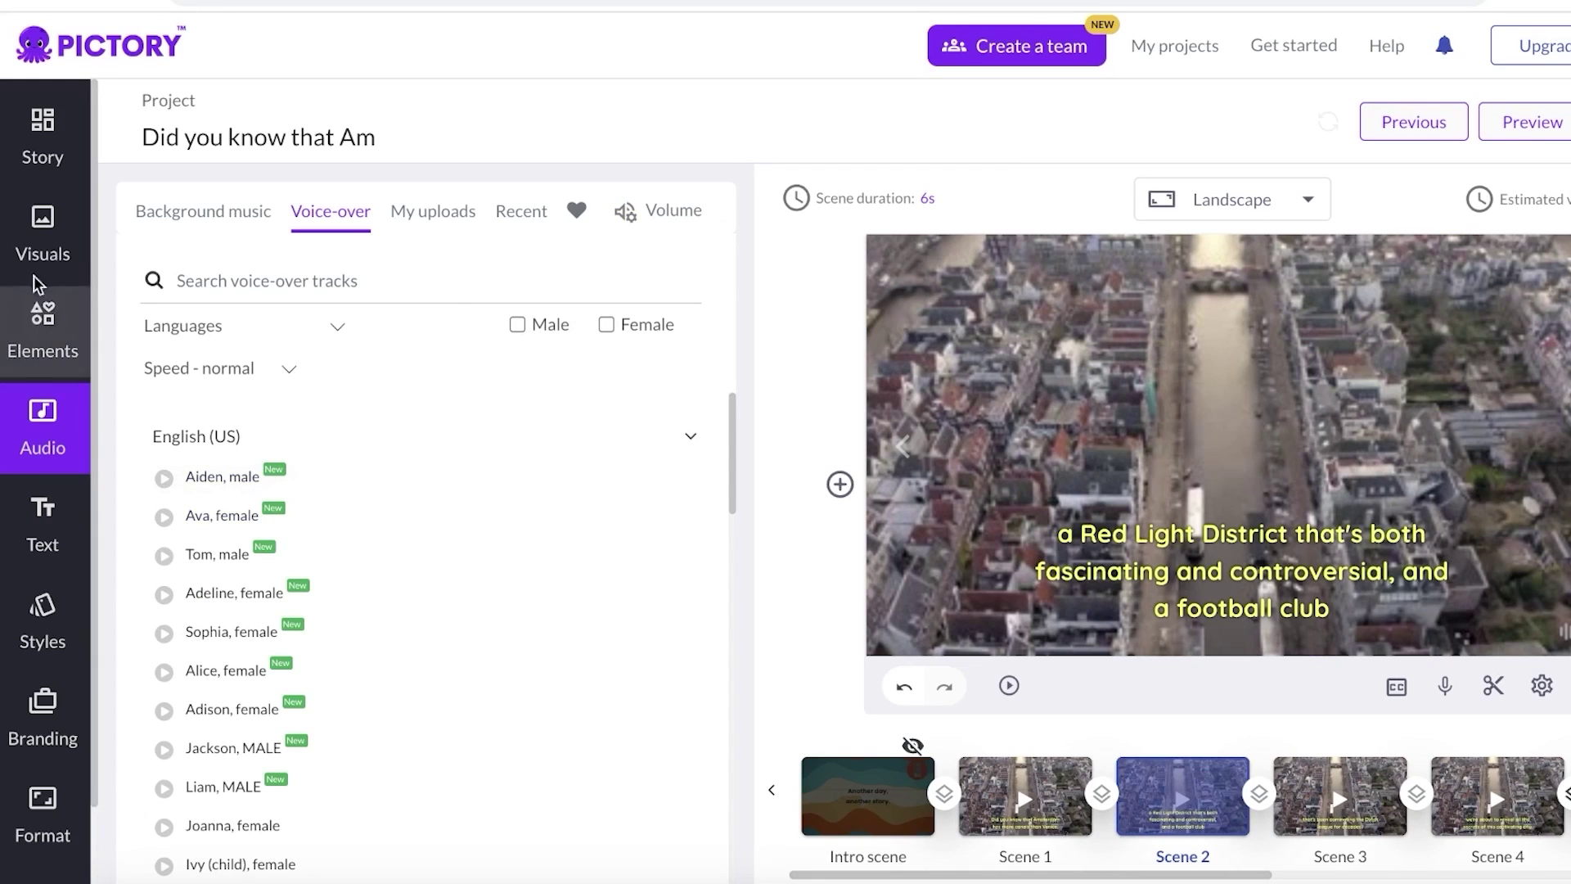
Step: Add the football GIF from Pictory's GIF elements to Scene 2 and position it top-right
left_click(32, 352)
left_click(297, 231)
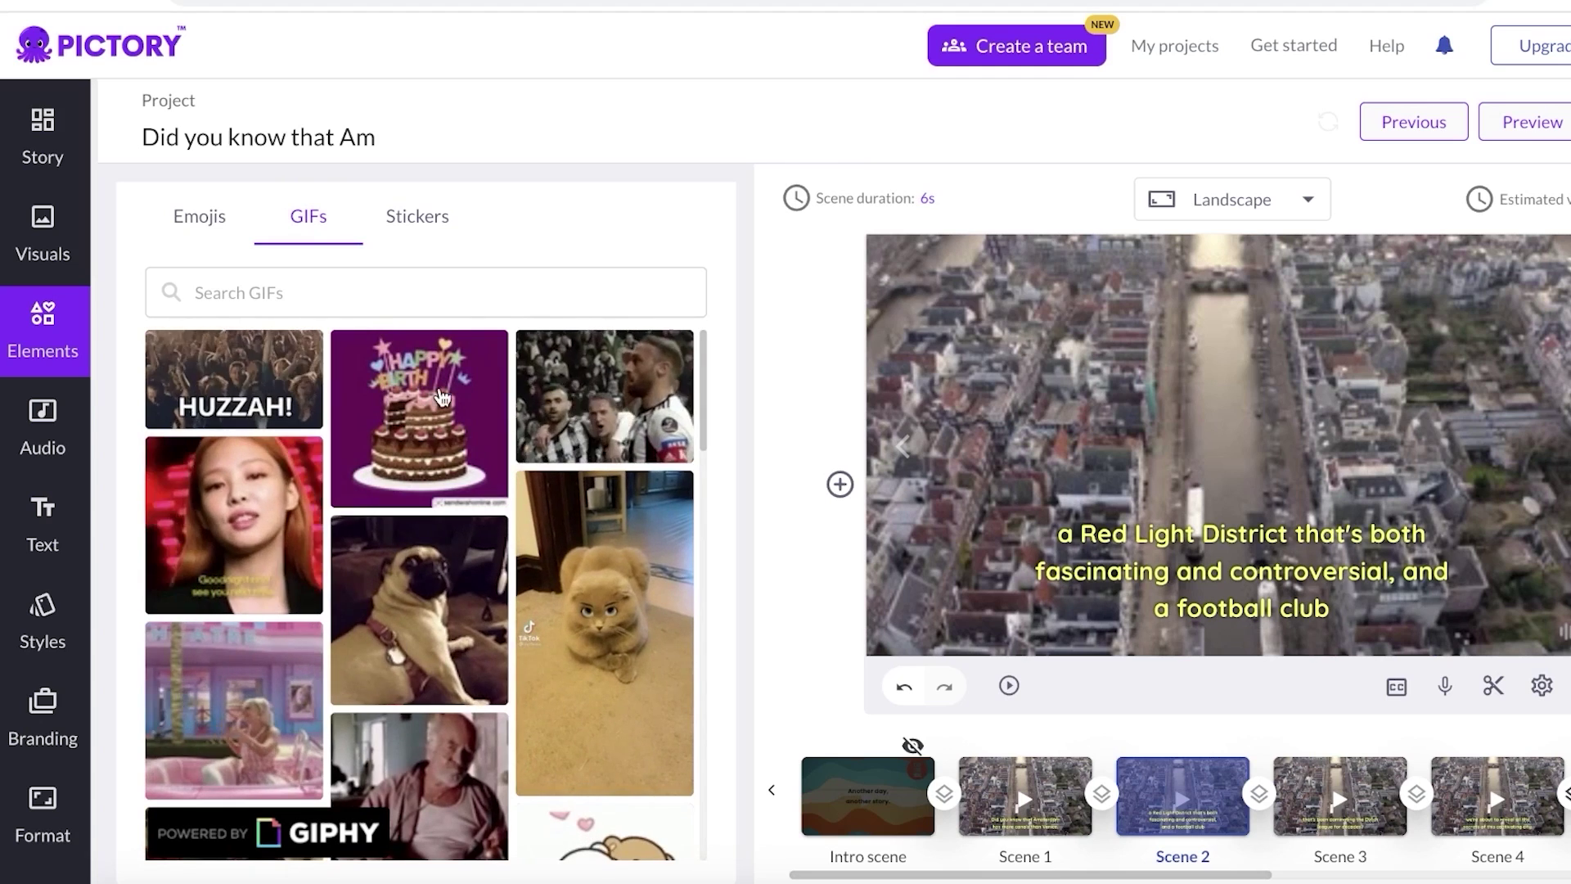
left_click(555, 390)
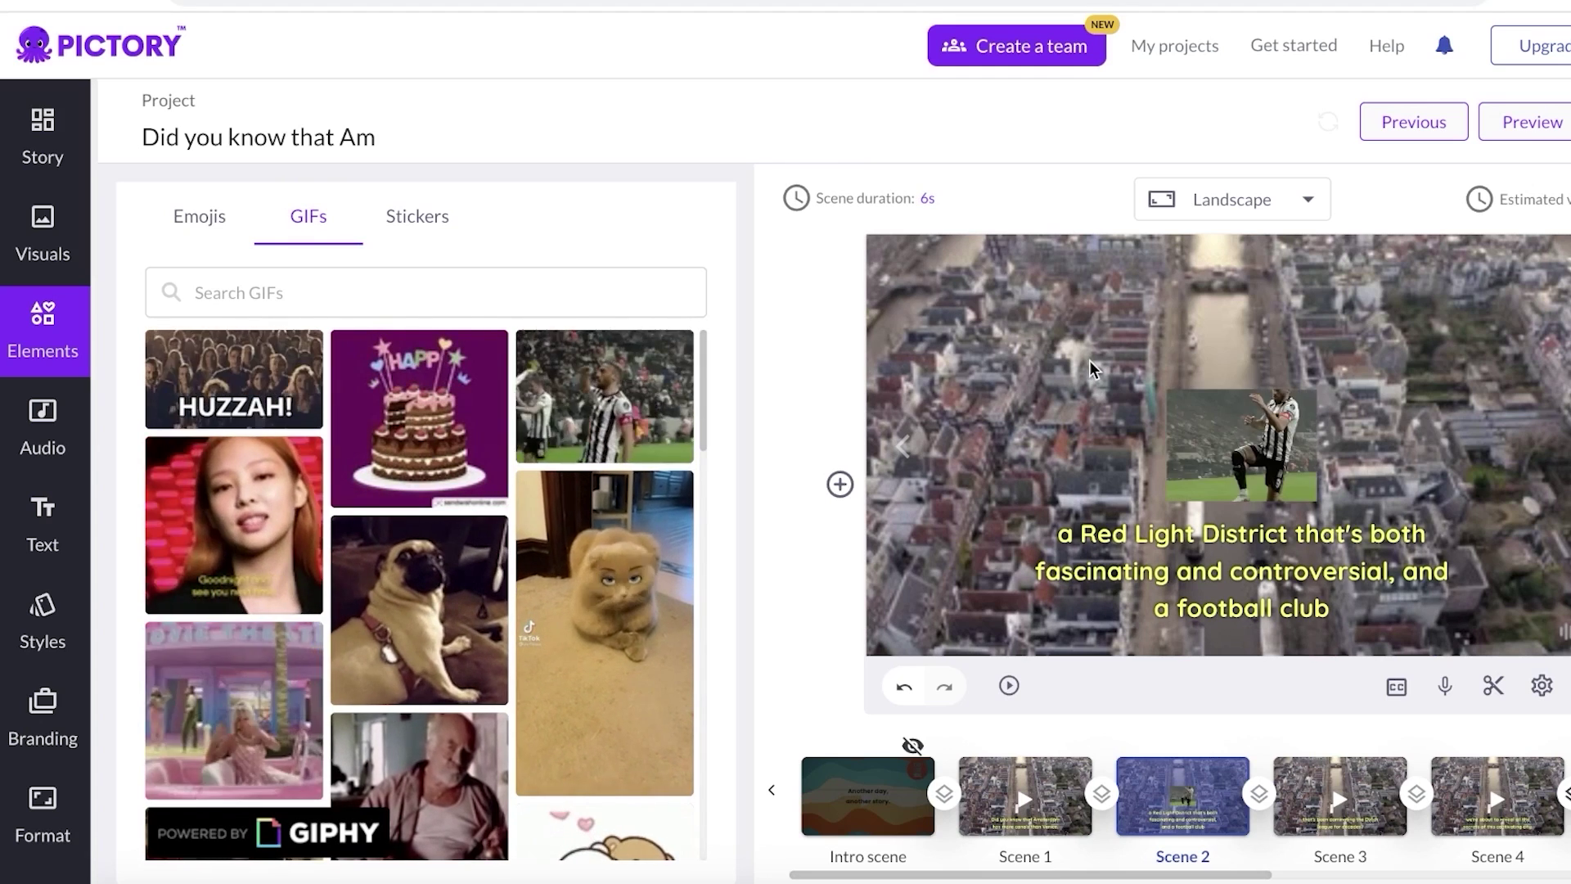
left_click_drag(1211, 442, 1526, 338)
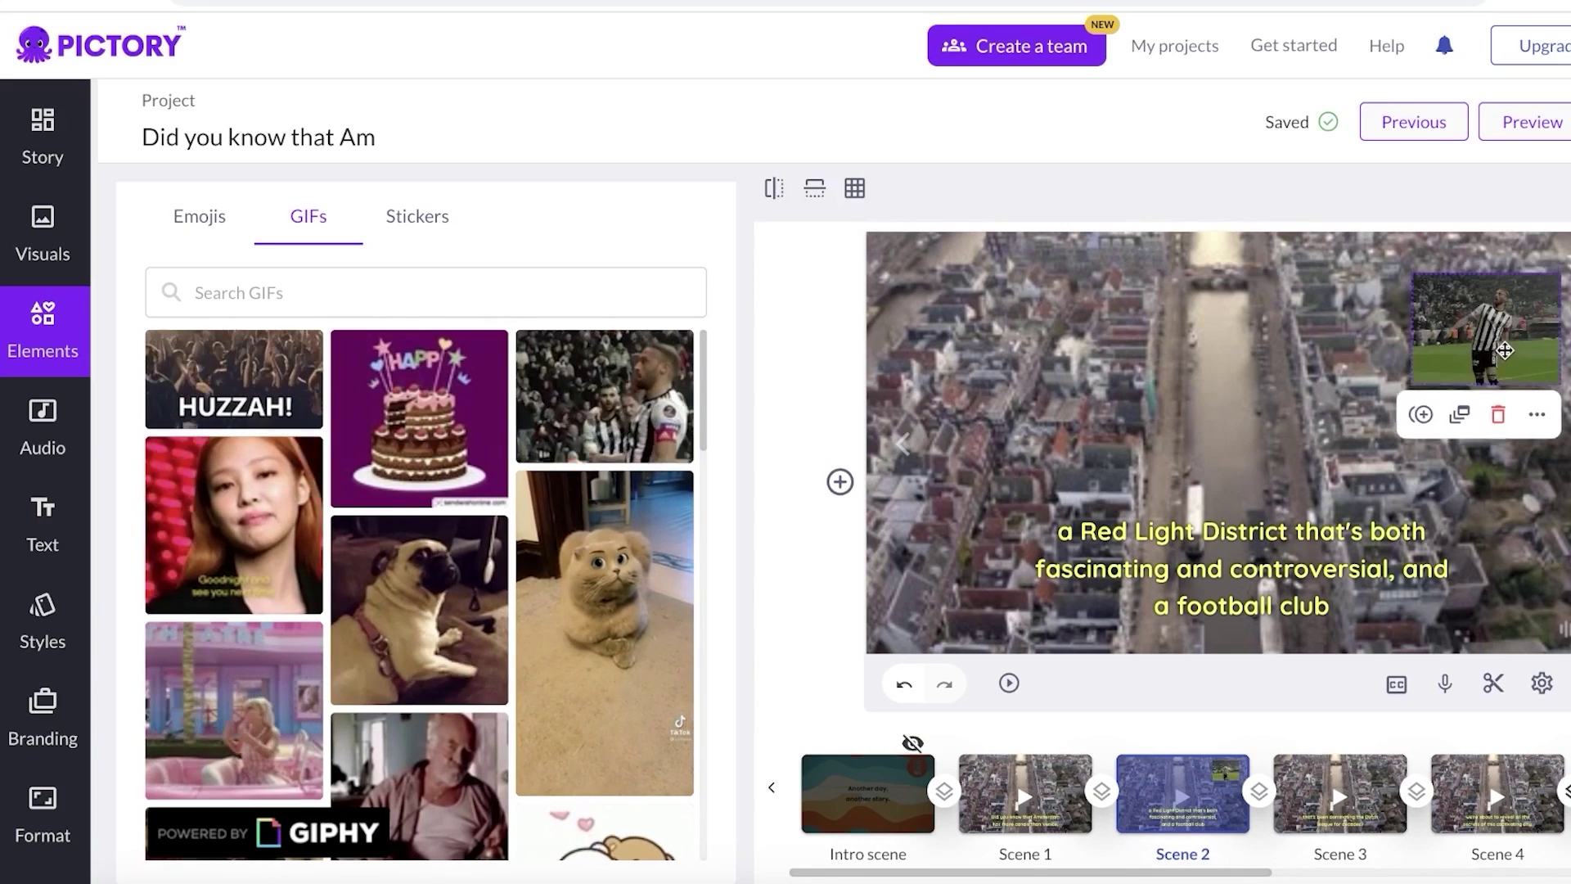
left_click_drag(1499, 333, 1510, 350)
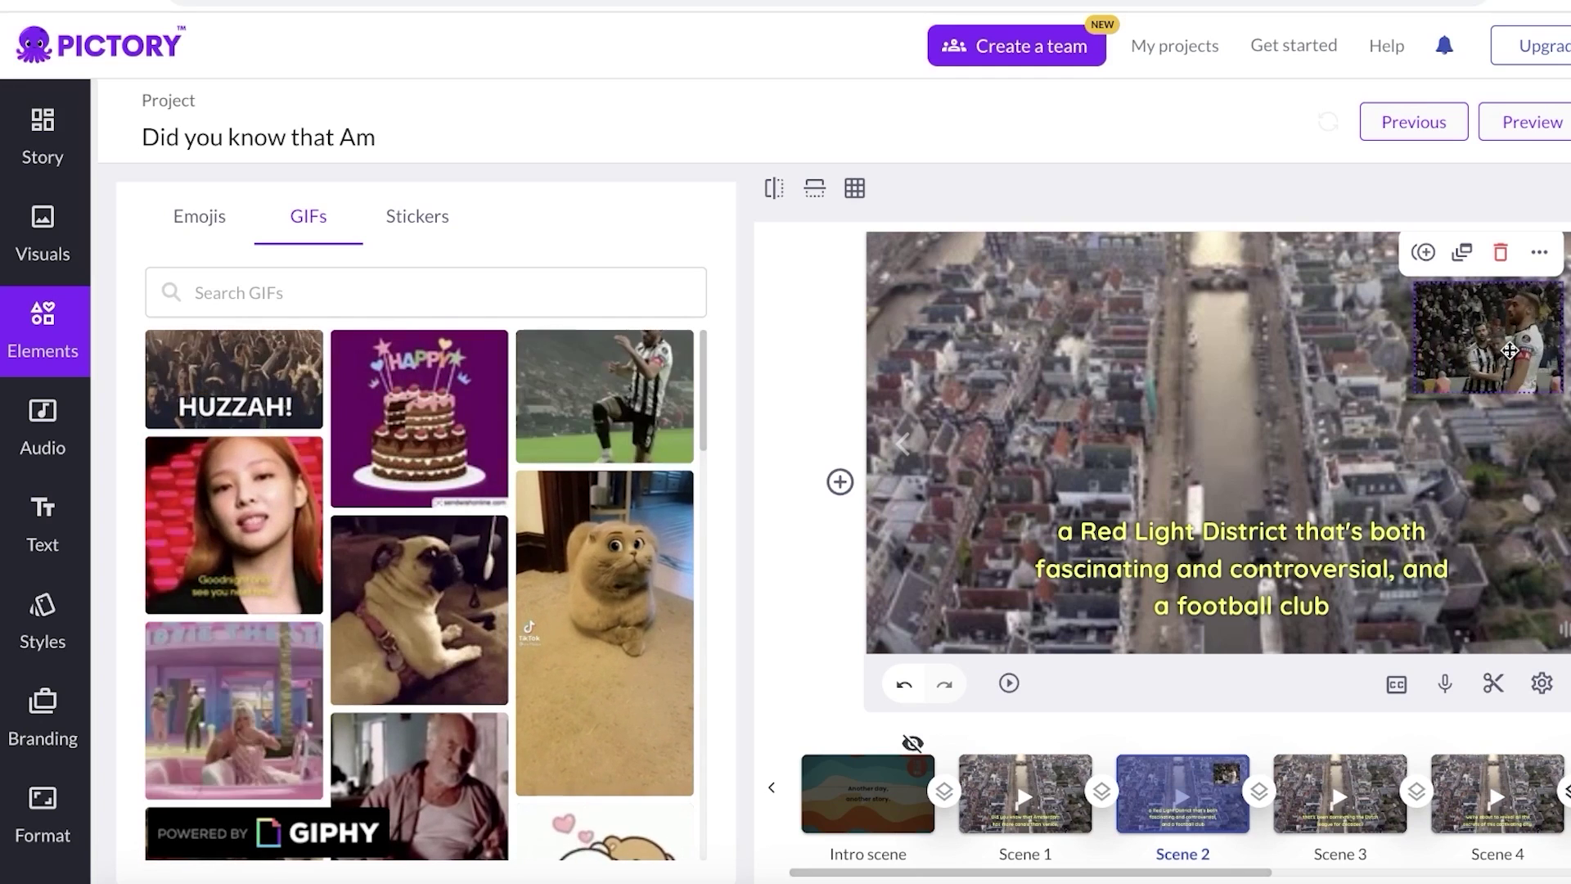
left_click(55, 143)
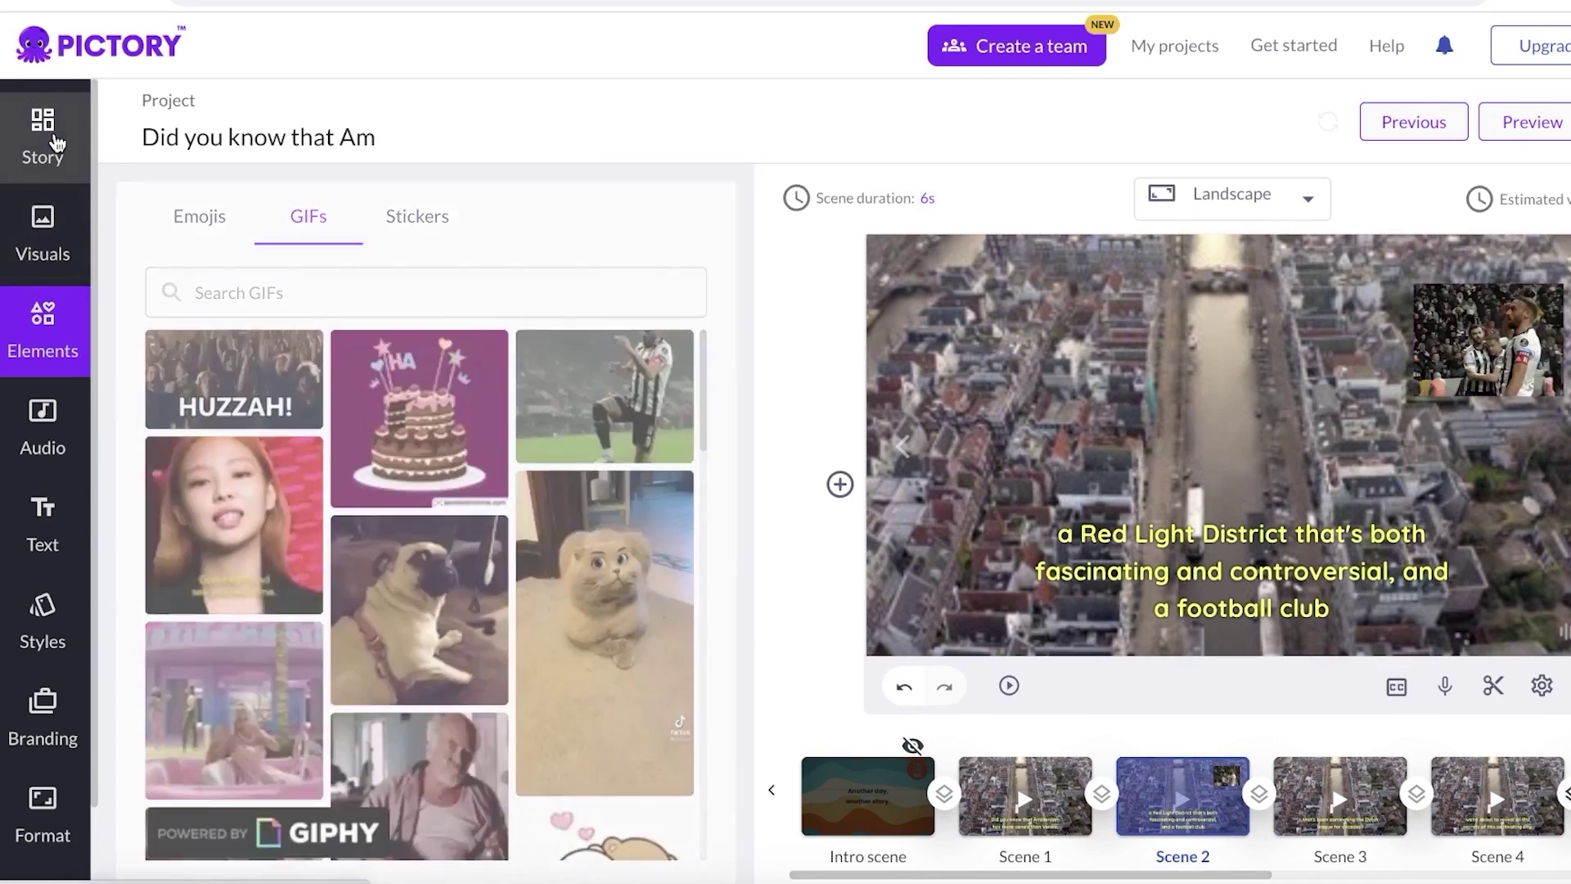